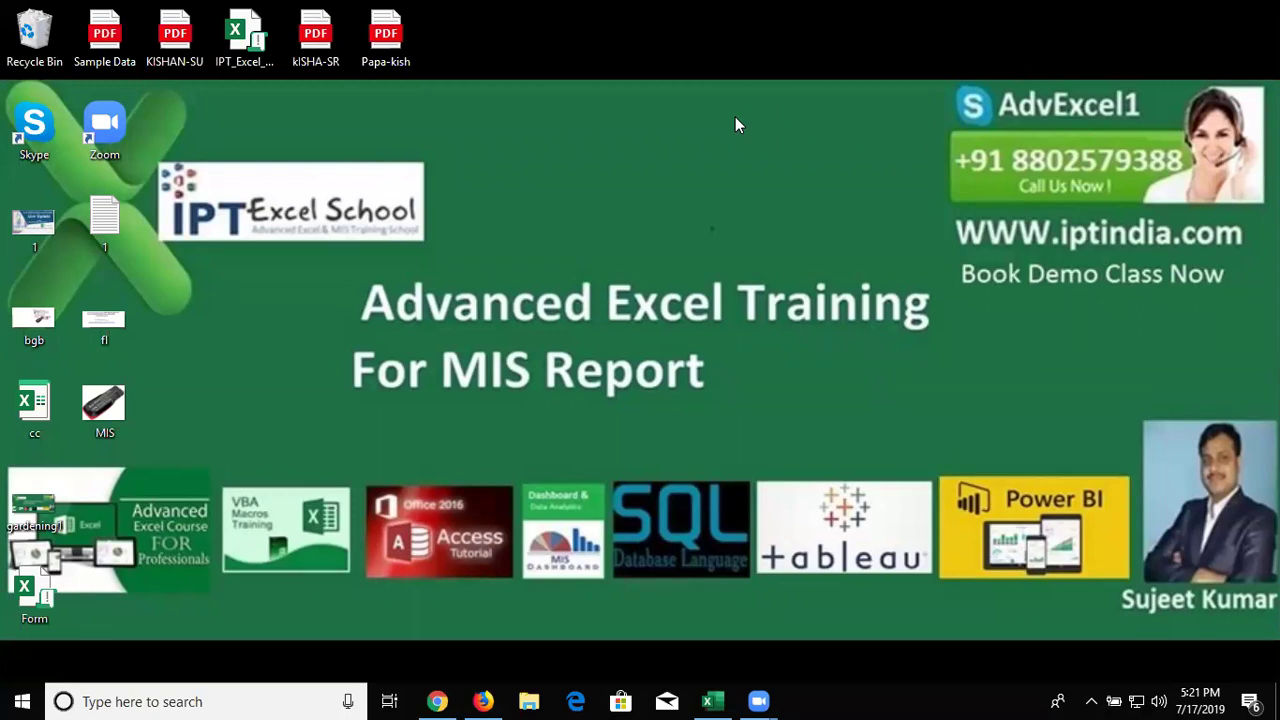
Step: Restore the Excel workbook window from the taskbar
click(713, 700)
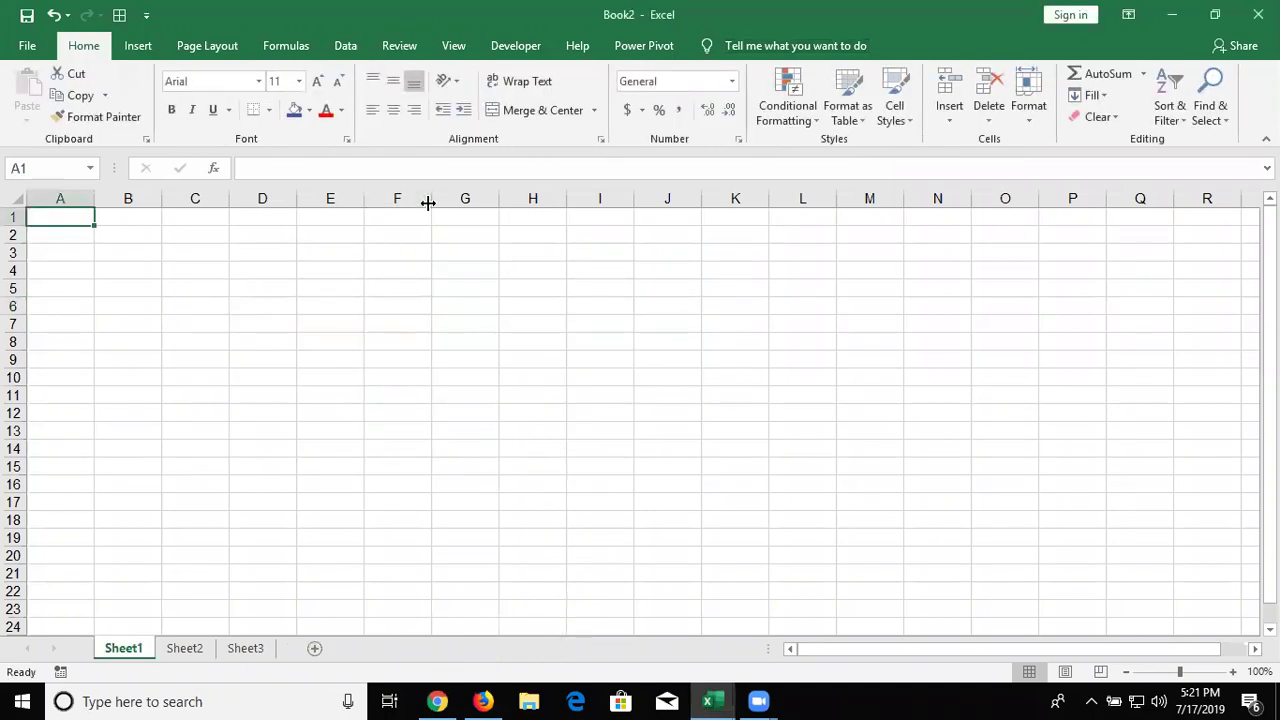
Step: Enter 85, 25, 63, 25 in cells A1 to A4
text(85)
key(Return)
text(25)
key(Return)
text(=63)
key(Escape)
text(63)
key(Return)
text(25)
key(Return)
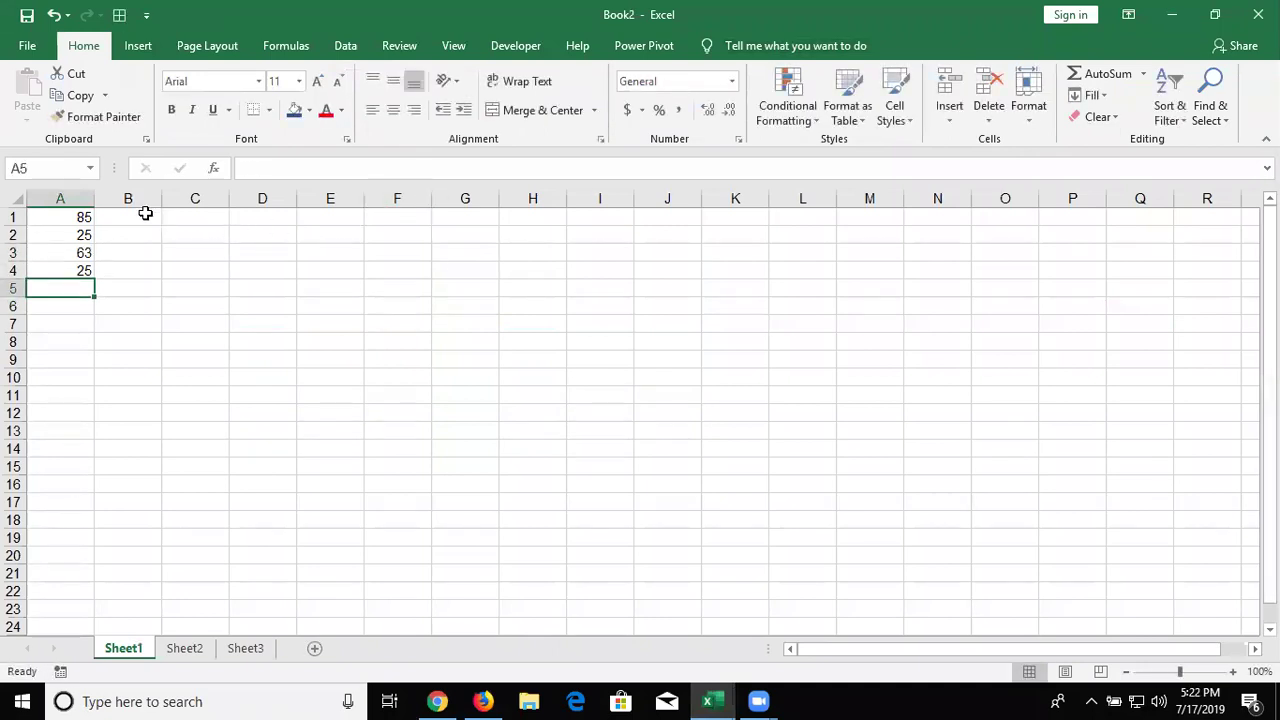
Step: Put =A1>50 in B1 and fill it down to B4
click(145, 213)
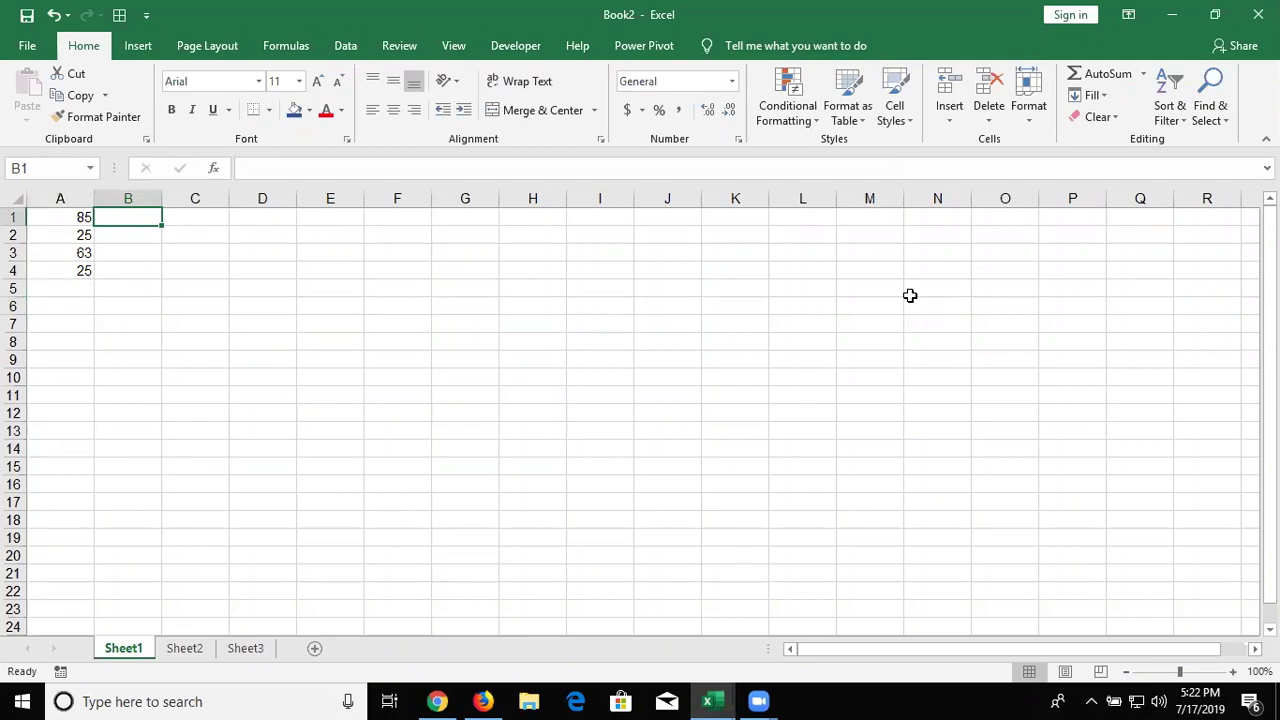
text(=A1)
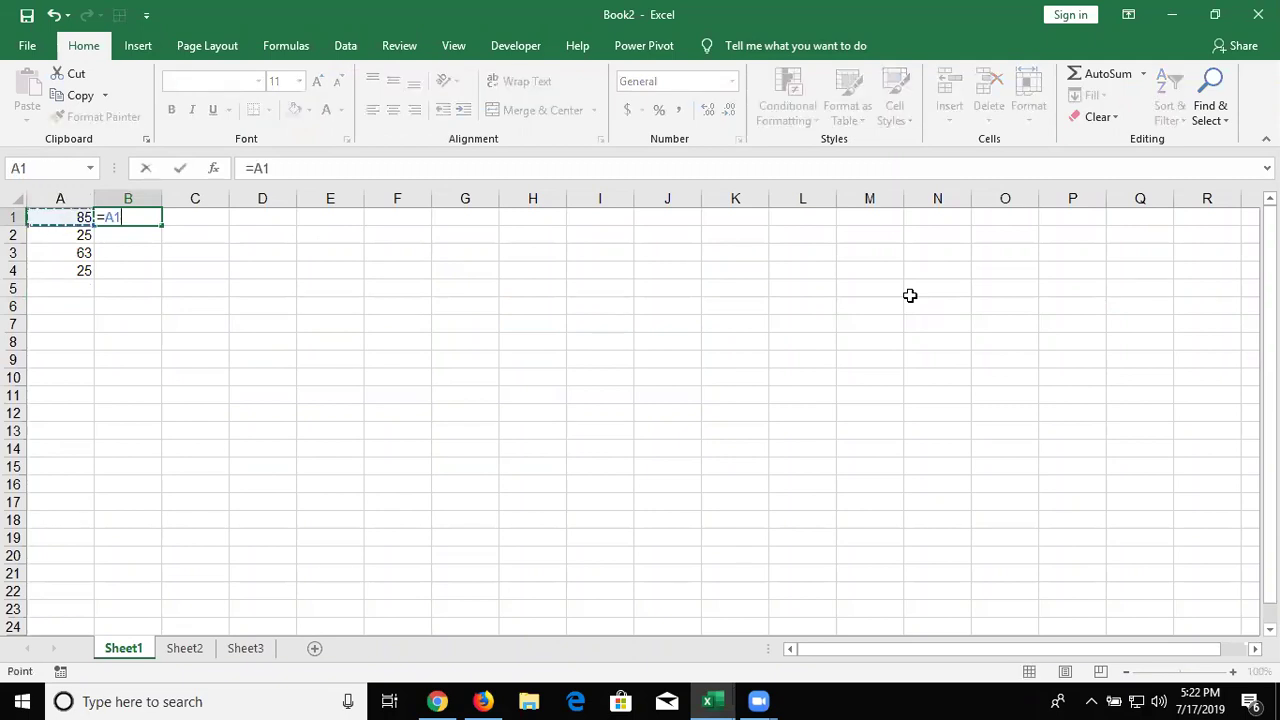
text(>50)
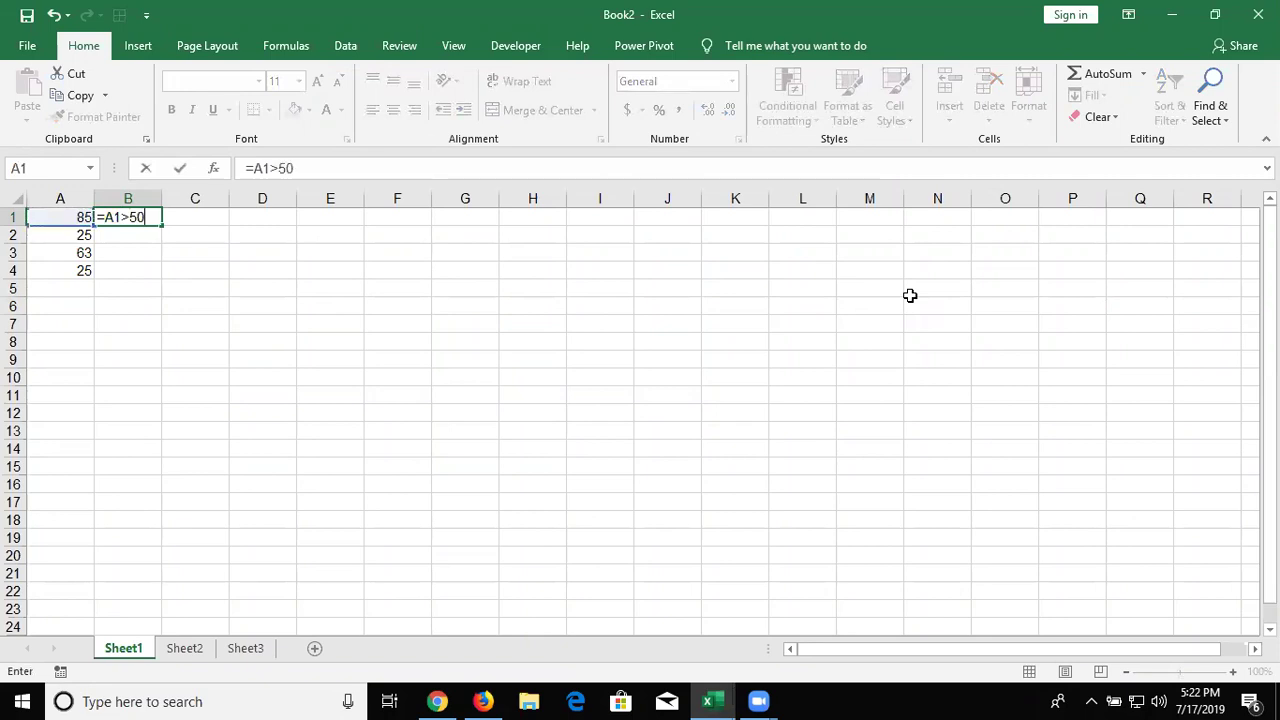
key(ctrl+Return)
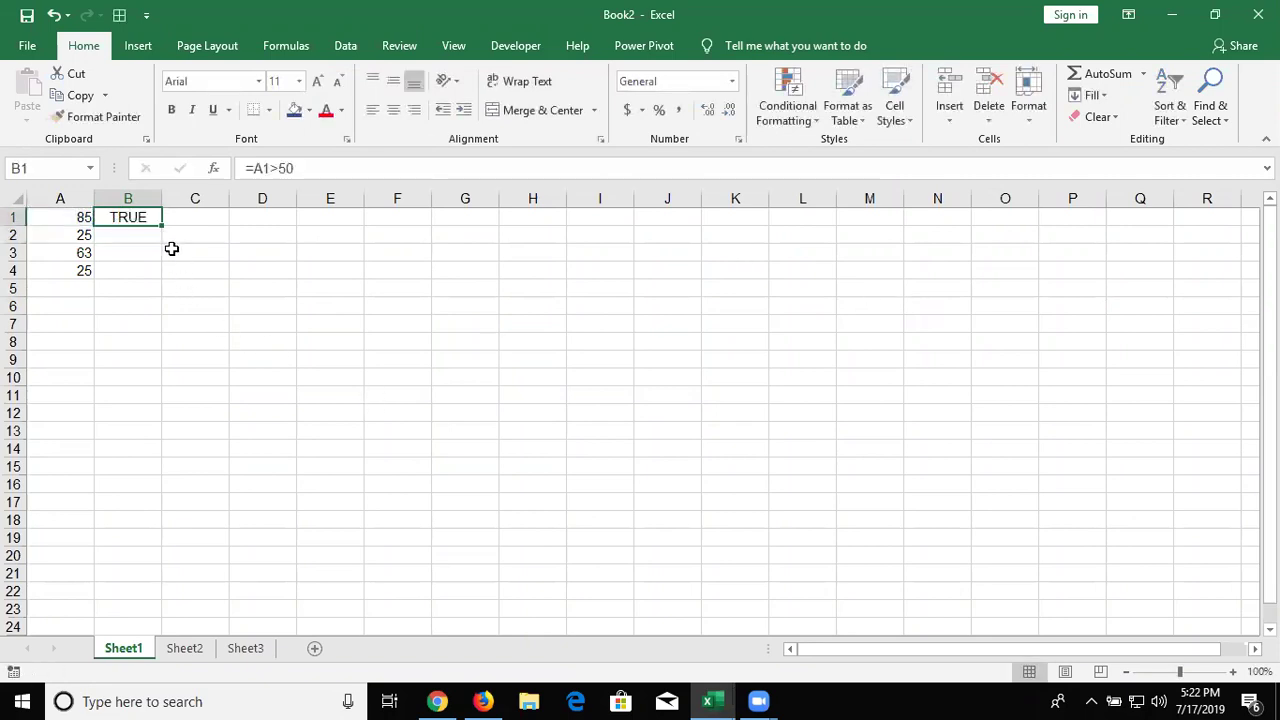
double_click(161, 227)
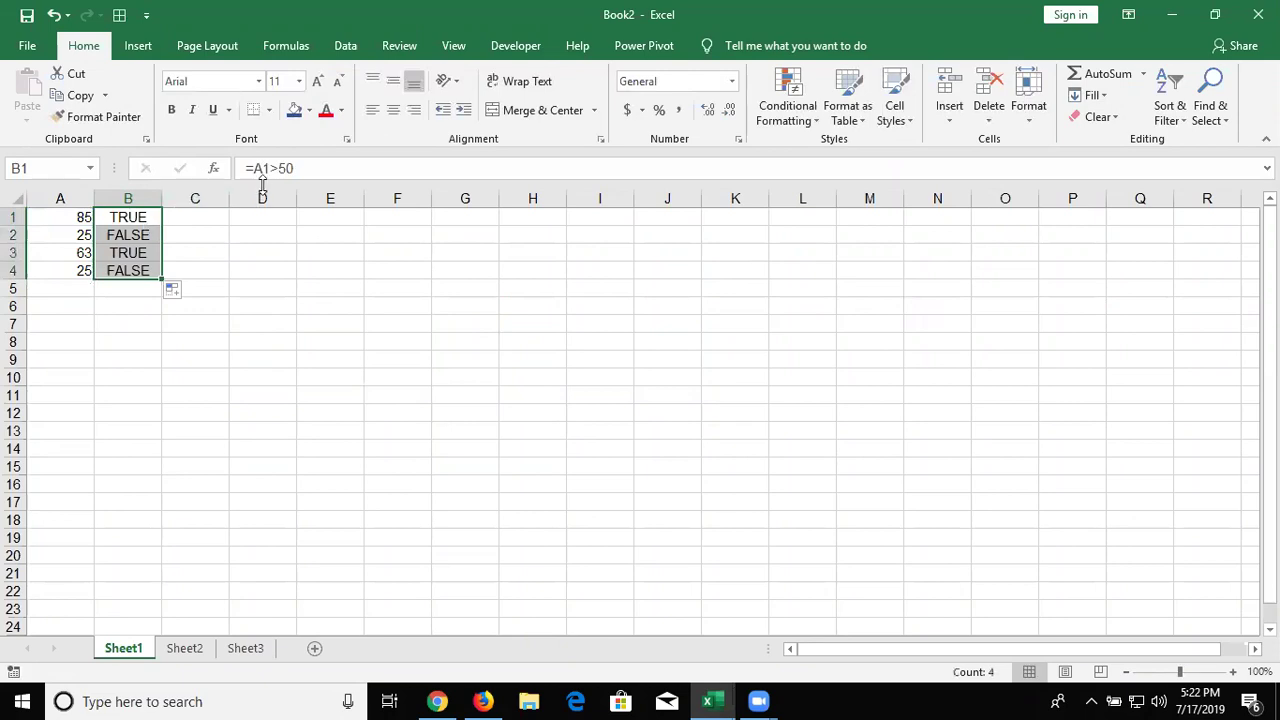
click(189, 217)
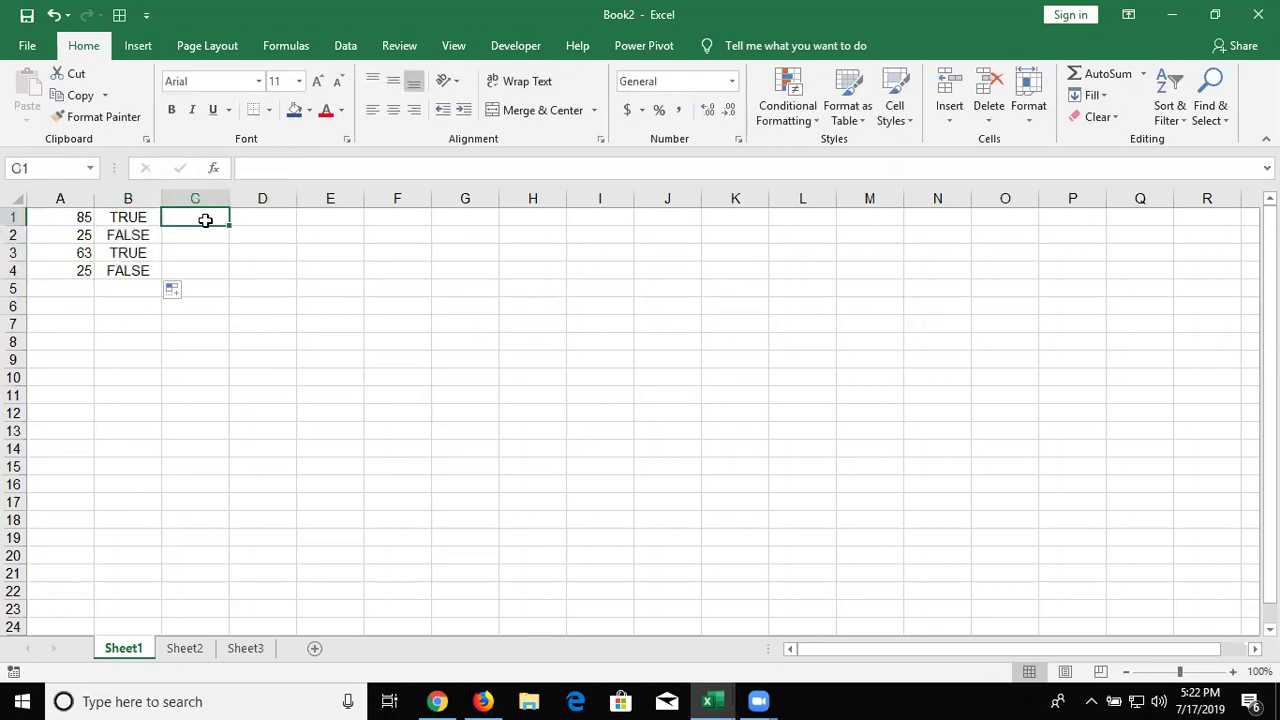
Step: Enter =IF(B1,"OK","Pending") in C1, fill it down to C4, and switch to Sheet2
text(=IF()
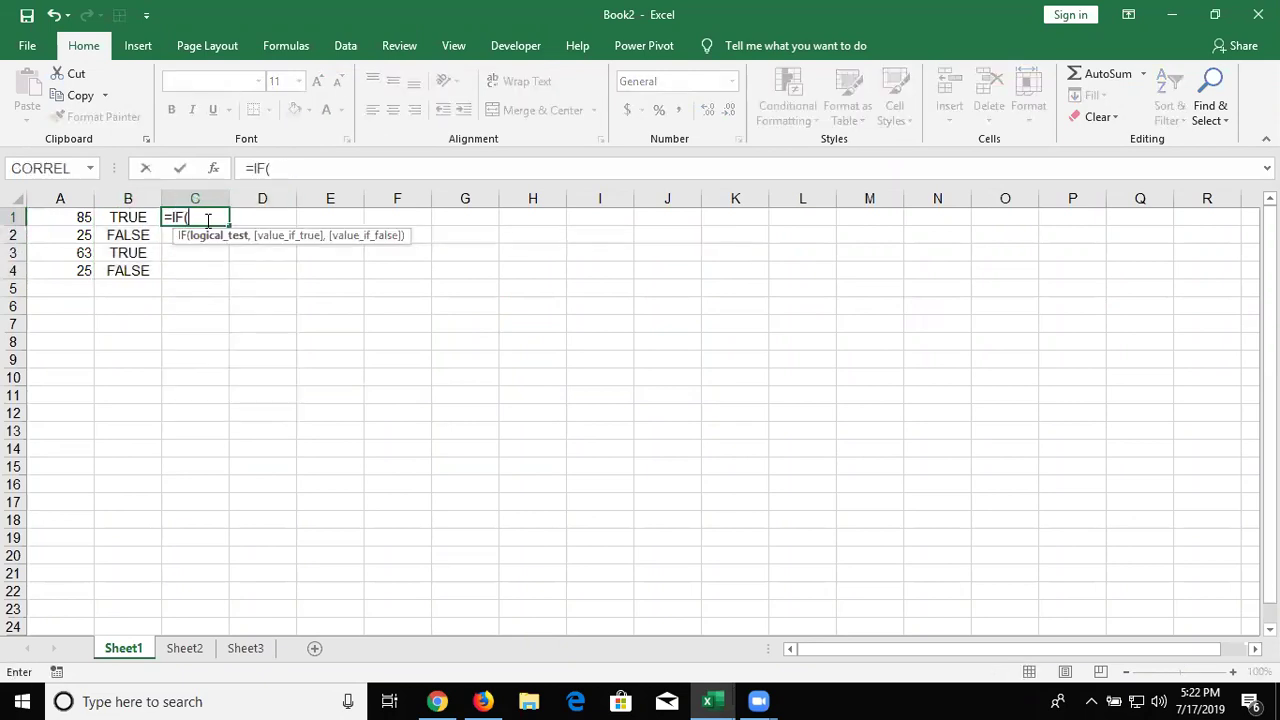
key(Left)
text(,"OK","Pending")
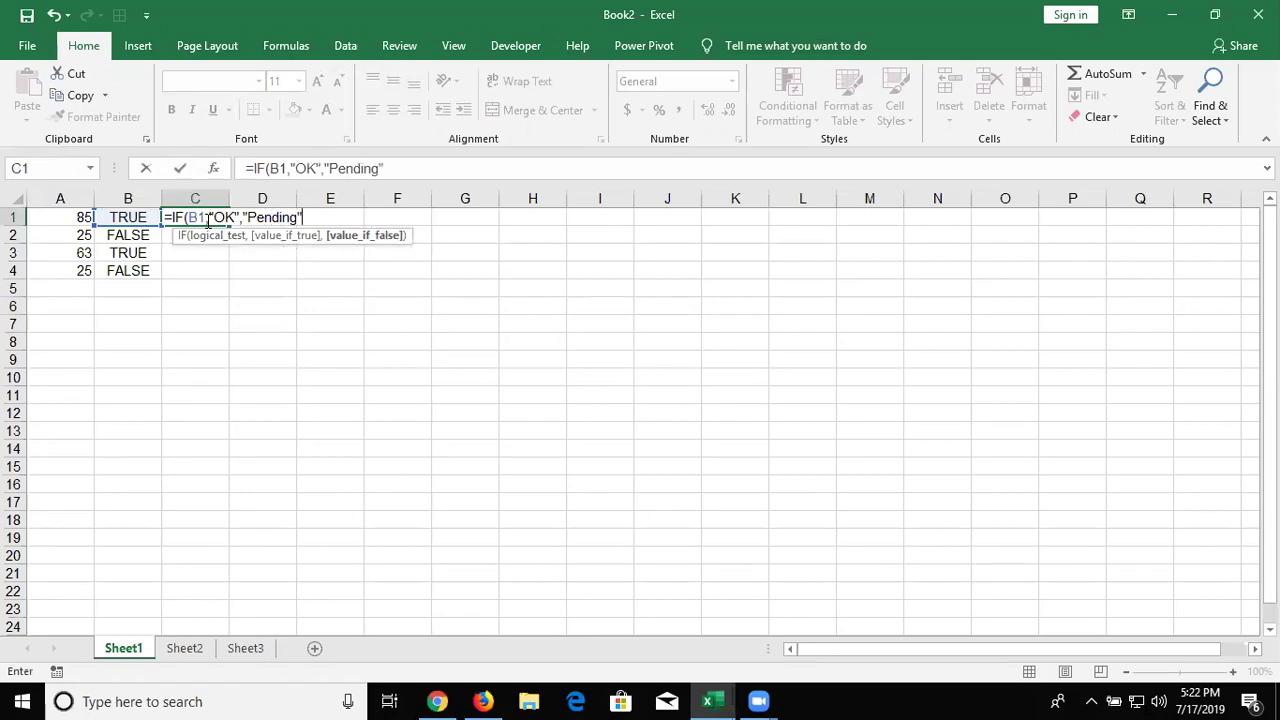
key(Return)
click(190, 219)
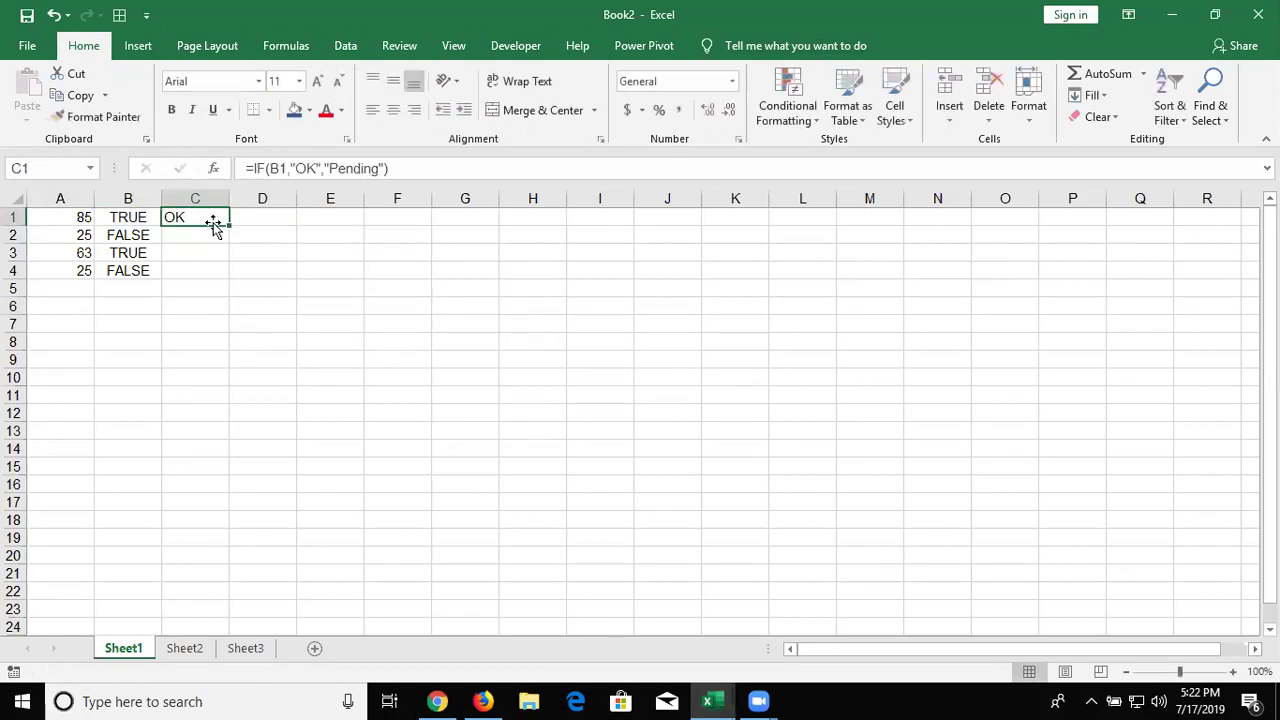
double_click(227, 229)
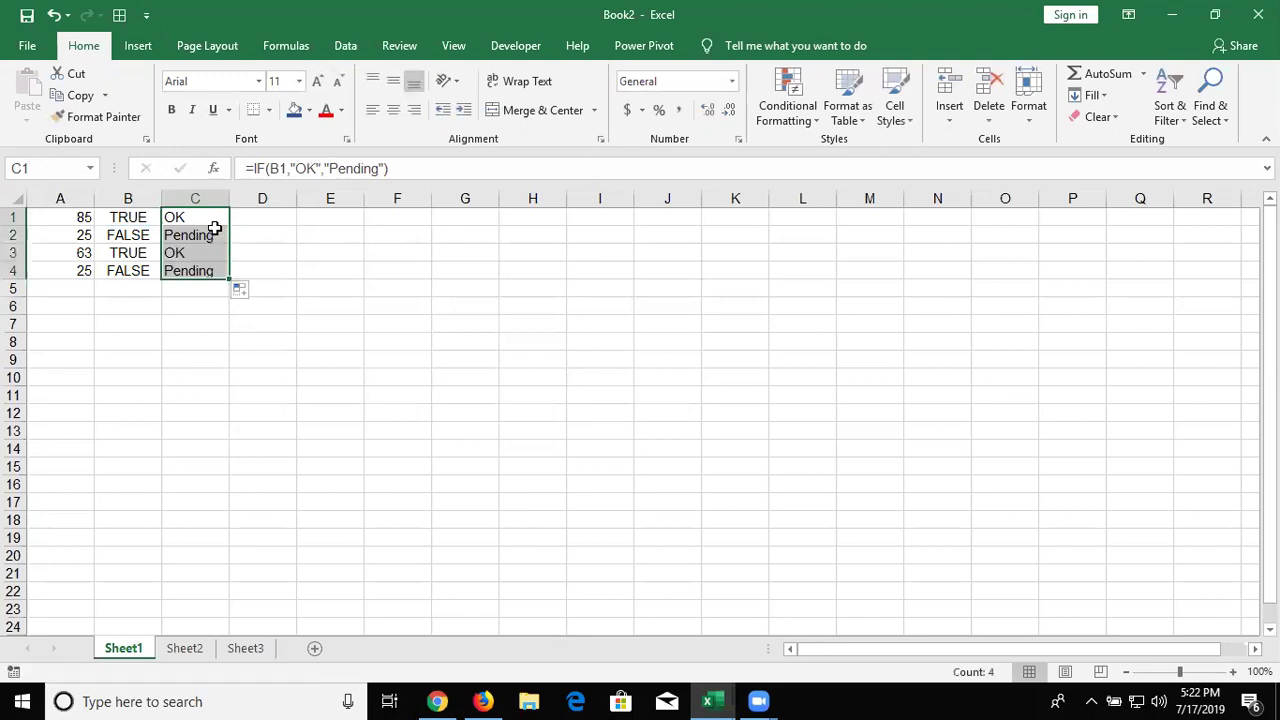
click(175, 650)
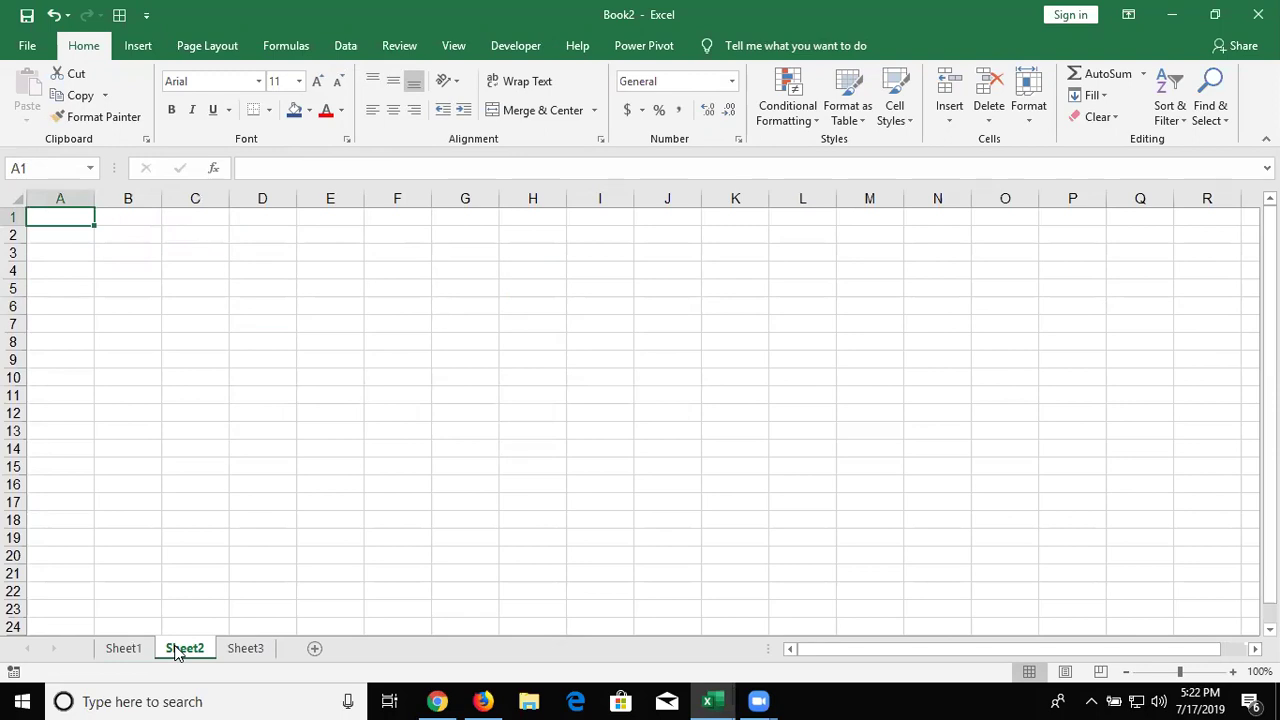
Step: Type the headers Sr in A1 and Name in B1
text(Sr)
key(Tab)
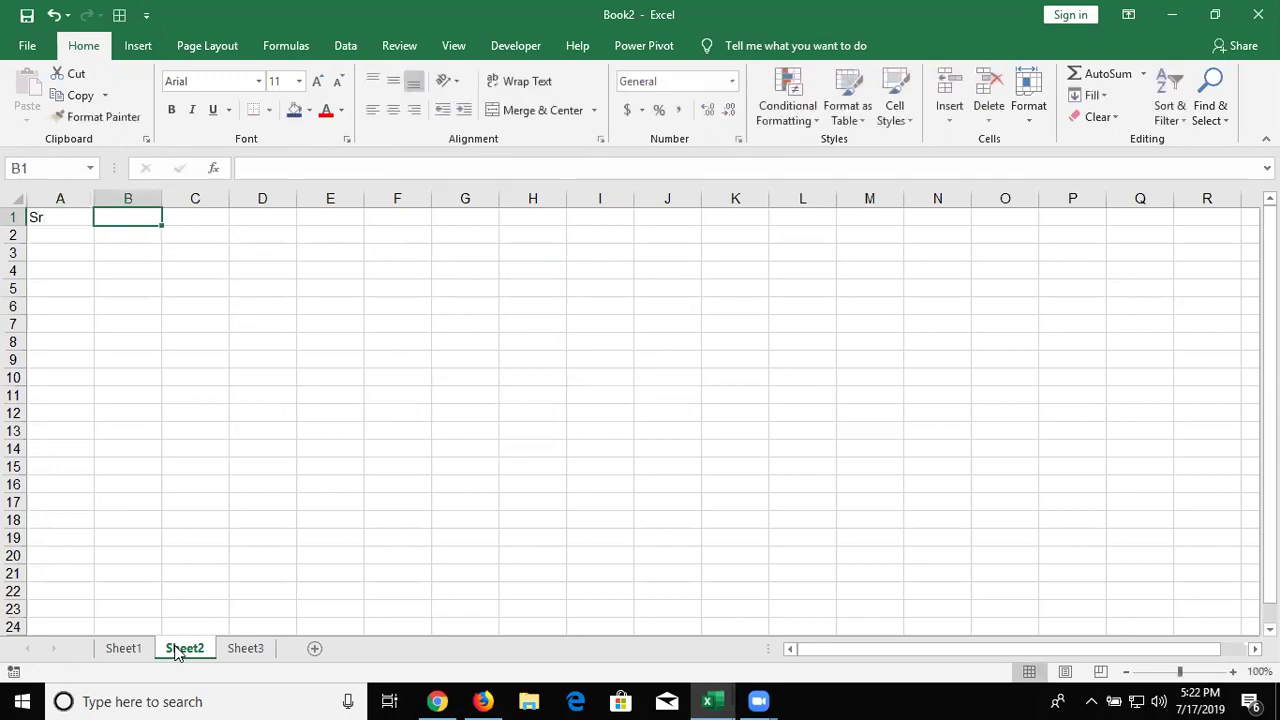
text(Name)
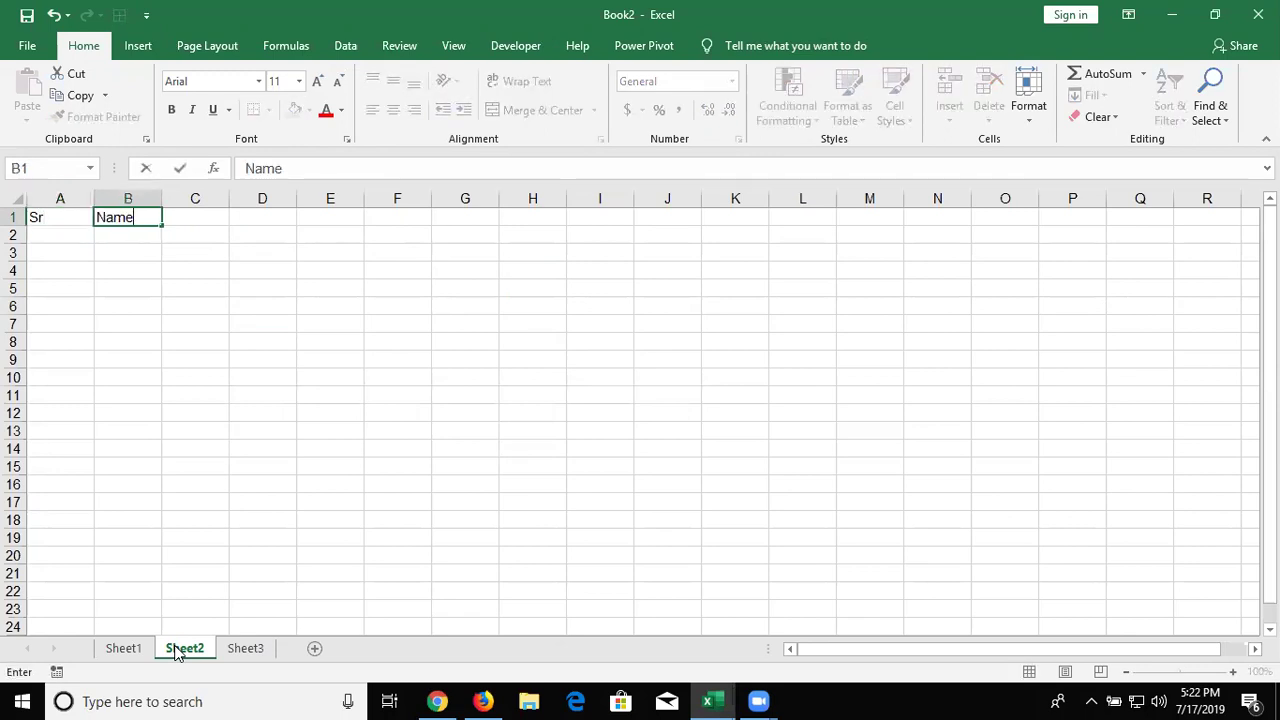
key(Tab)
key(Tab)
key(Tab)
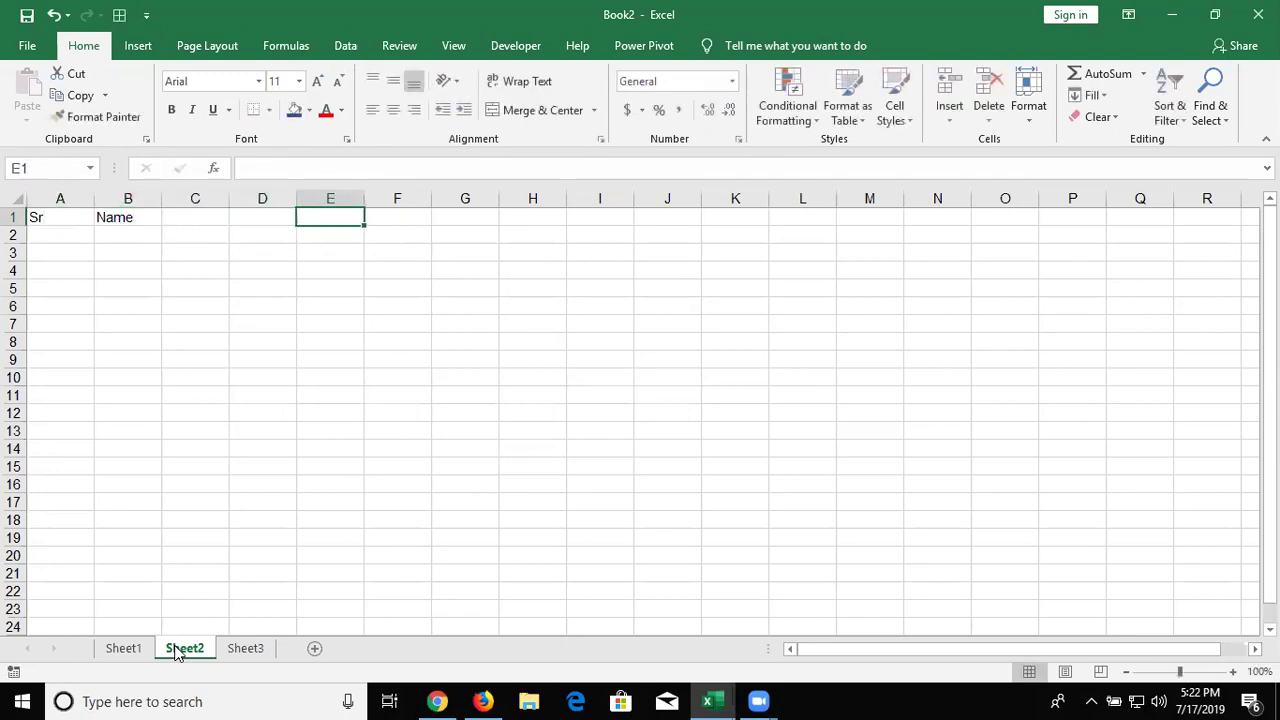
key(Left)
key(Left)
key(Left)
key(Left)
key(Down)
Step: Fill row 2 with serial 1 and a name, and row 3 with serial 2 and another name
text(1)
key(Tab)
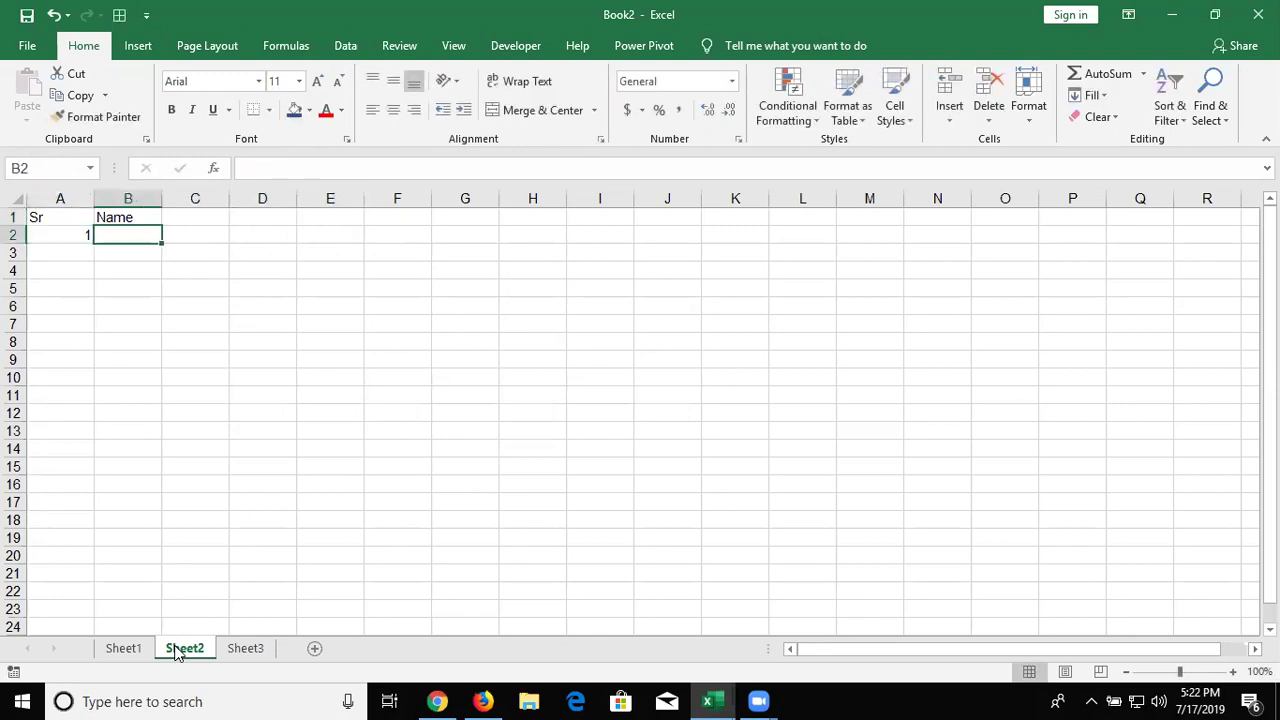
text(Puja)
key(Return)
text(2)
key(Tab)
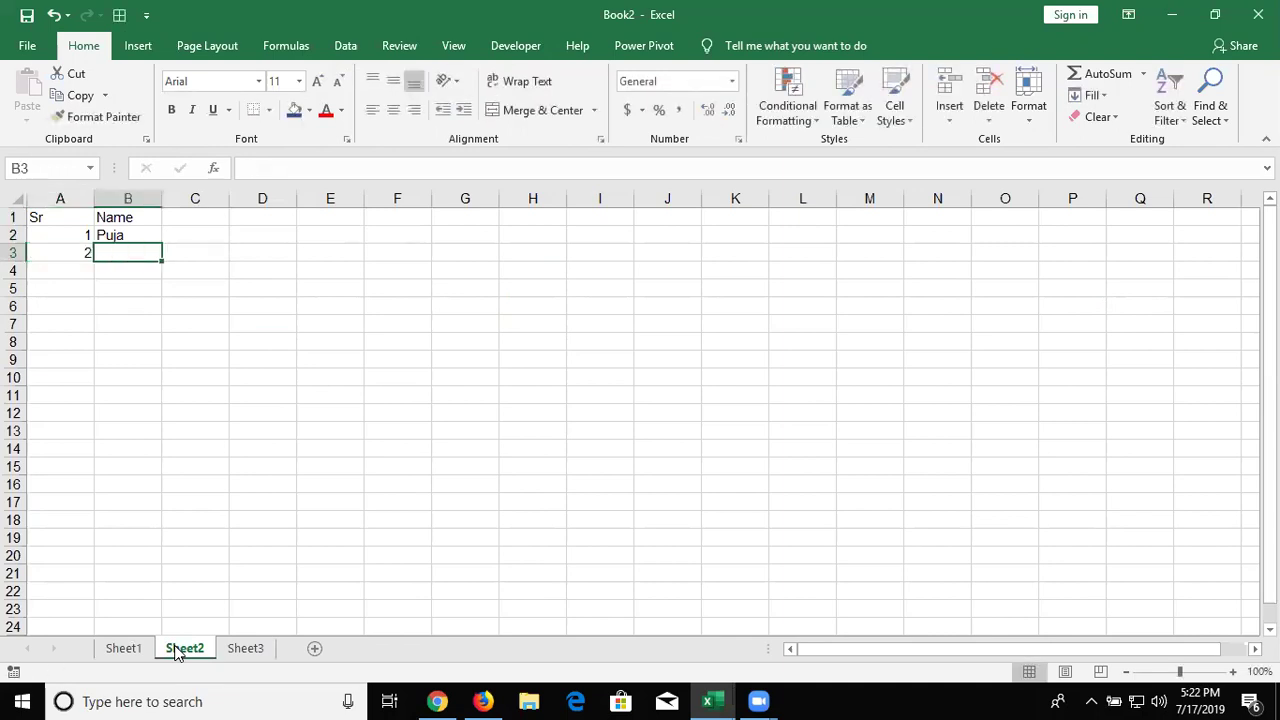
text(Neeraj)
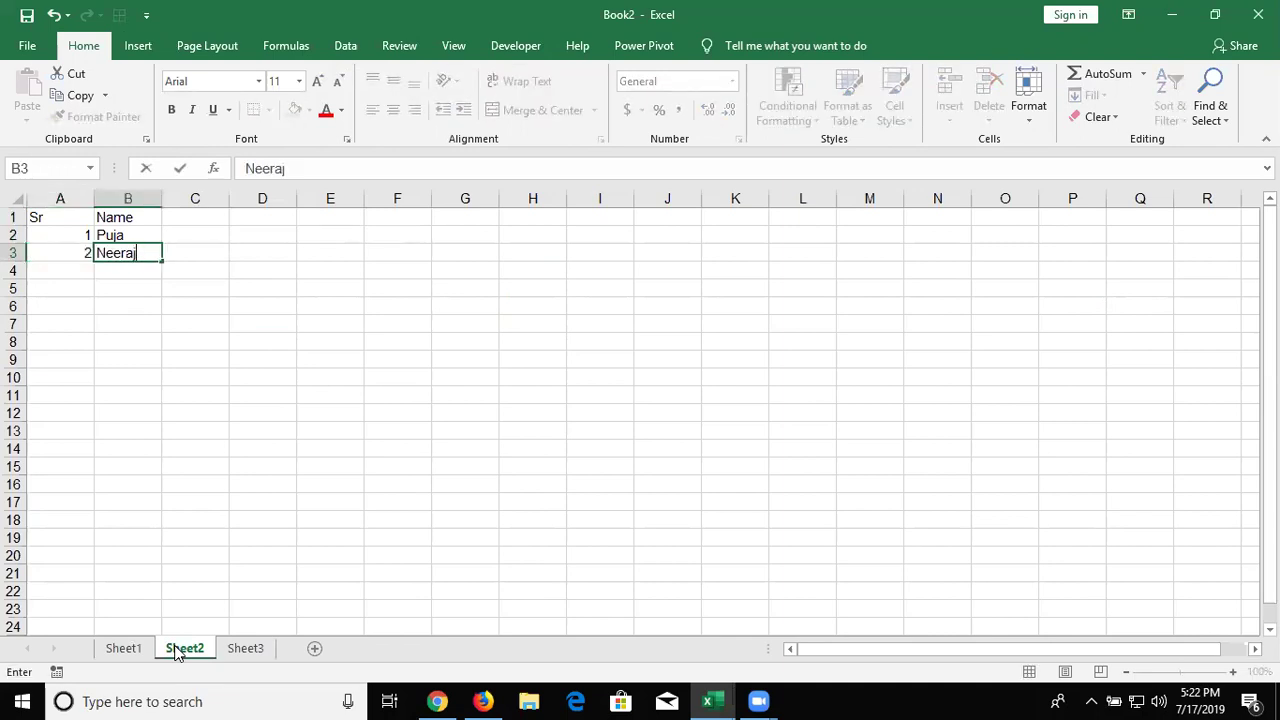
key(Return)
Step: Clear the serial and name from row 3, leaving A3 selected
key(Up)
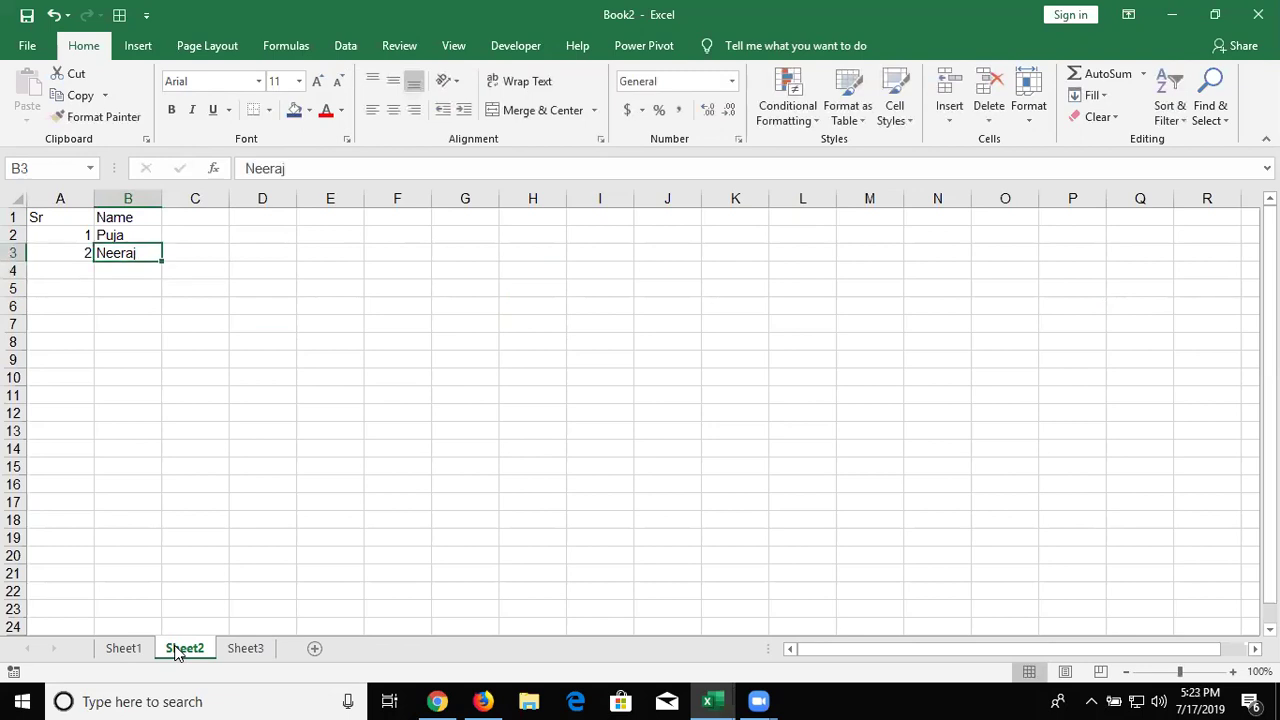
key(Left)
key(Right)
key(Left)
key(Right)
key(Up)
key(Left)
key(Right)
key(Down)
key(Left)
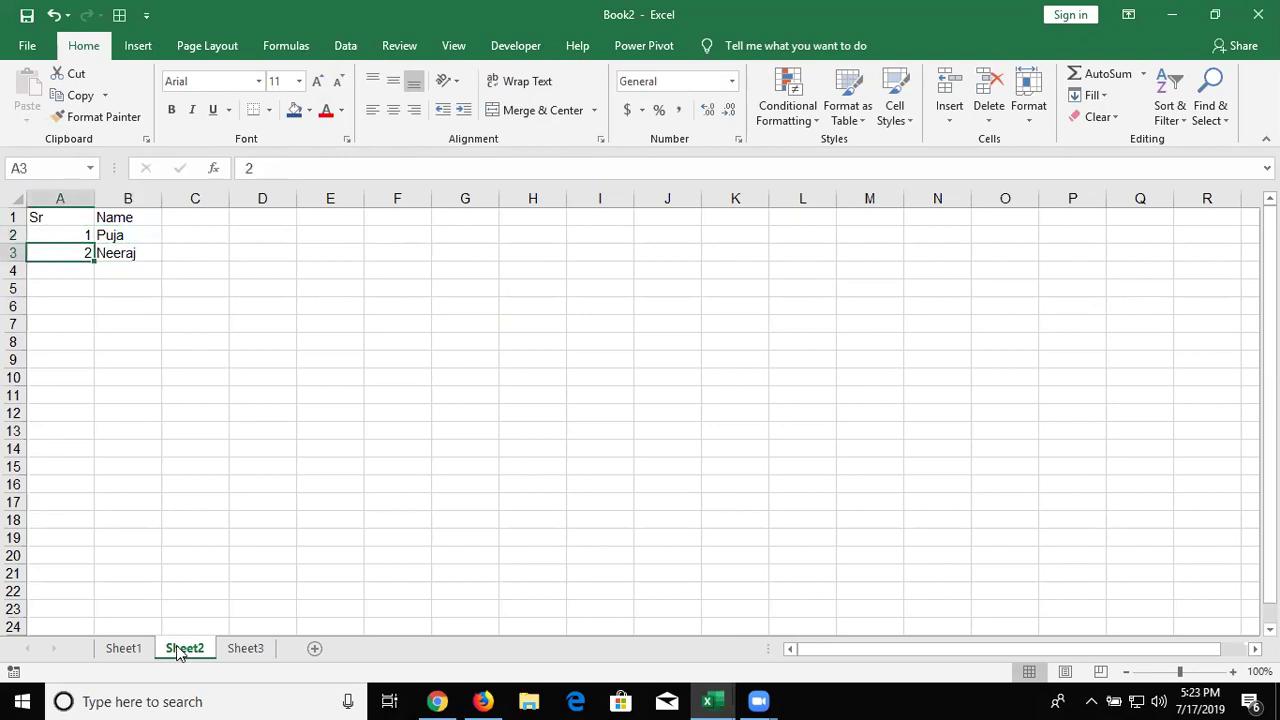
key(shift+Right)
key(Delete)
key(Up)
key(Down)
Step: Enter =IF(B3>0,A2+1,"") in A3, then select A3 down to A10
text(=if)
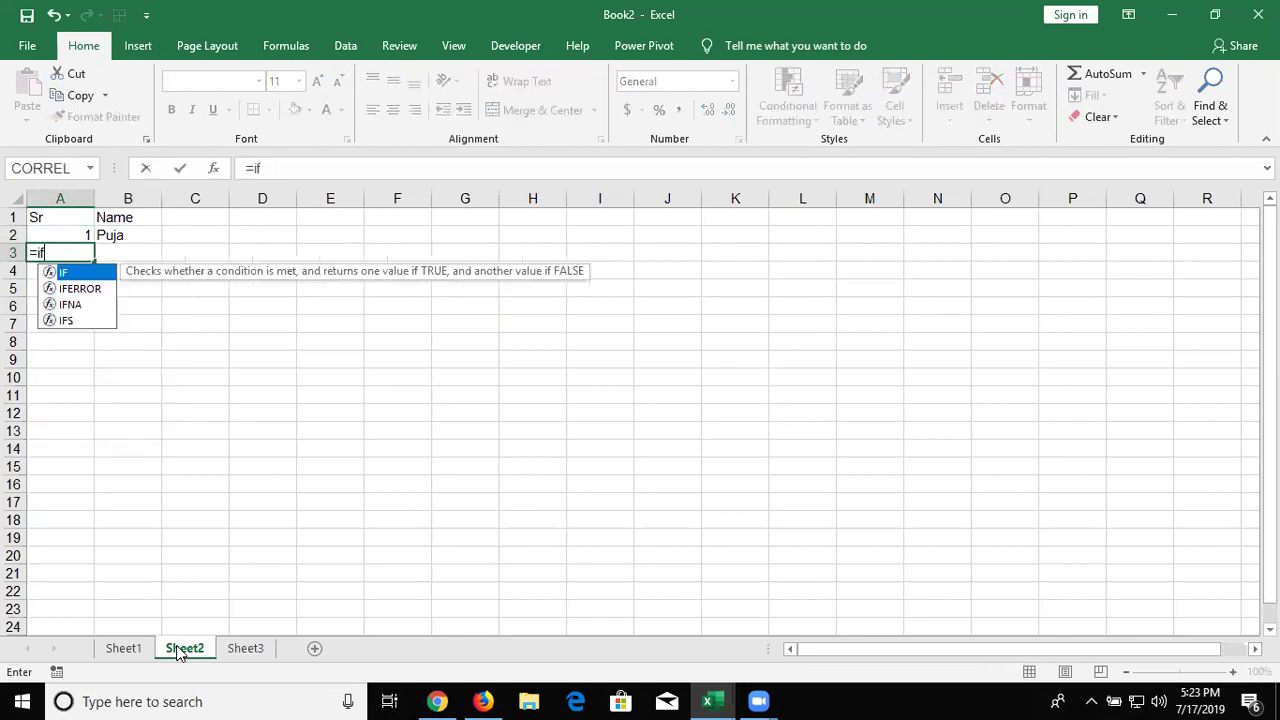
key(Tab)
key(Right)
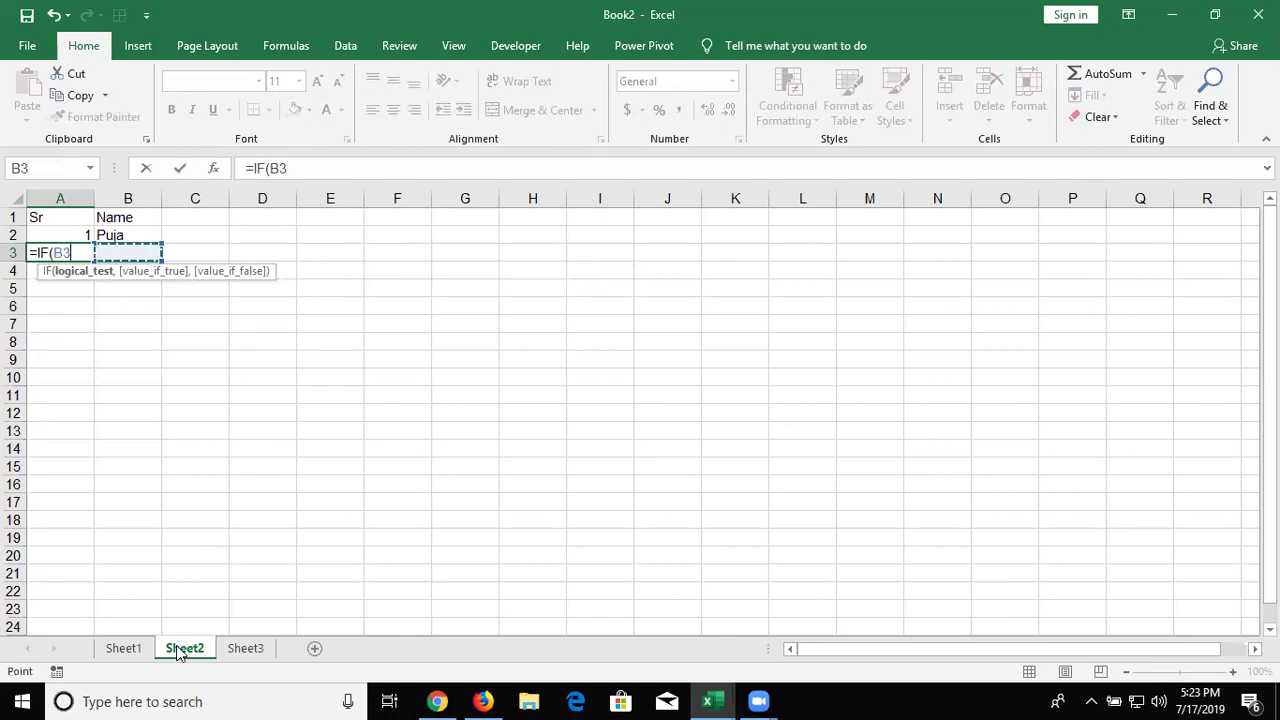
text(>0)
text(,)
key(Up)
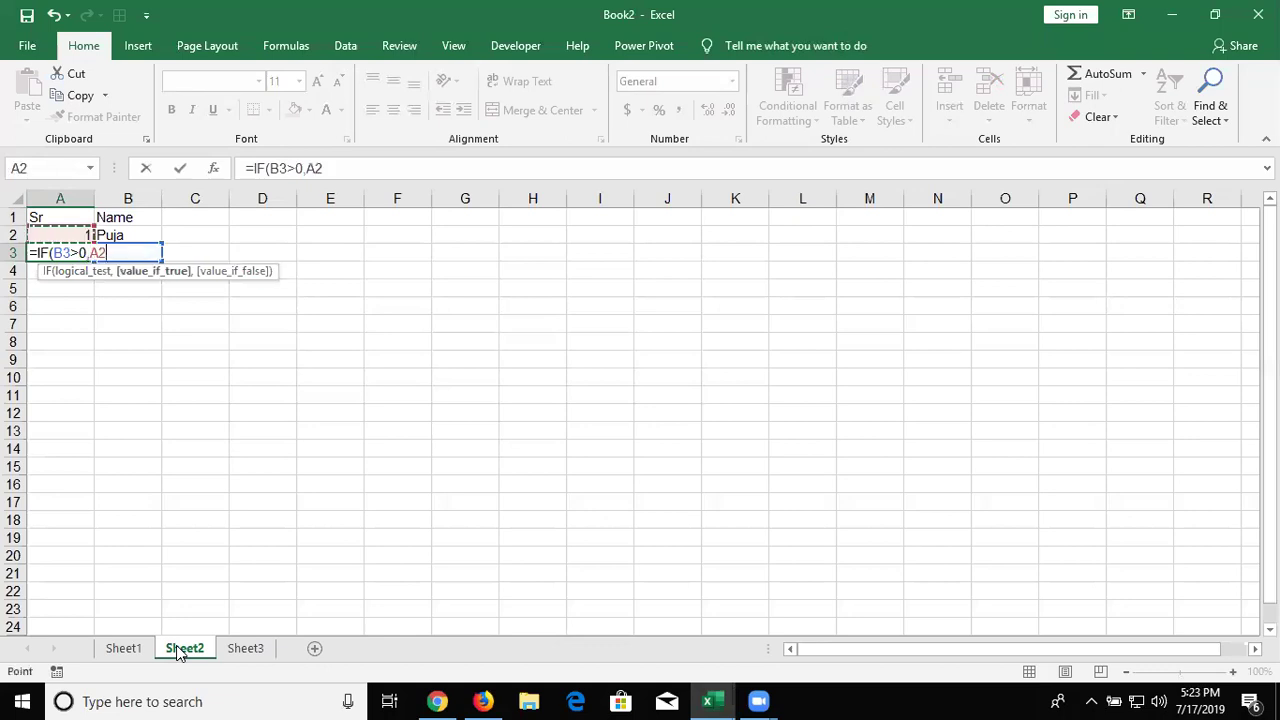
text(+1)
text(,)
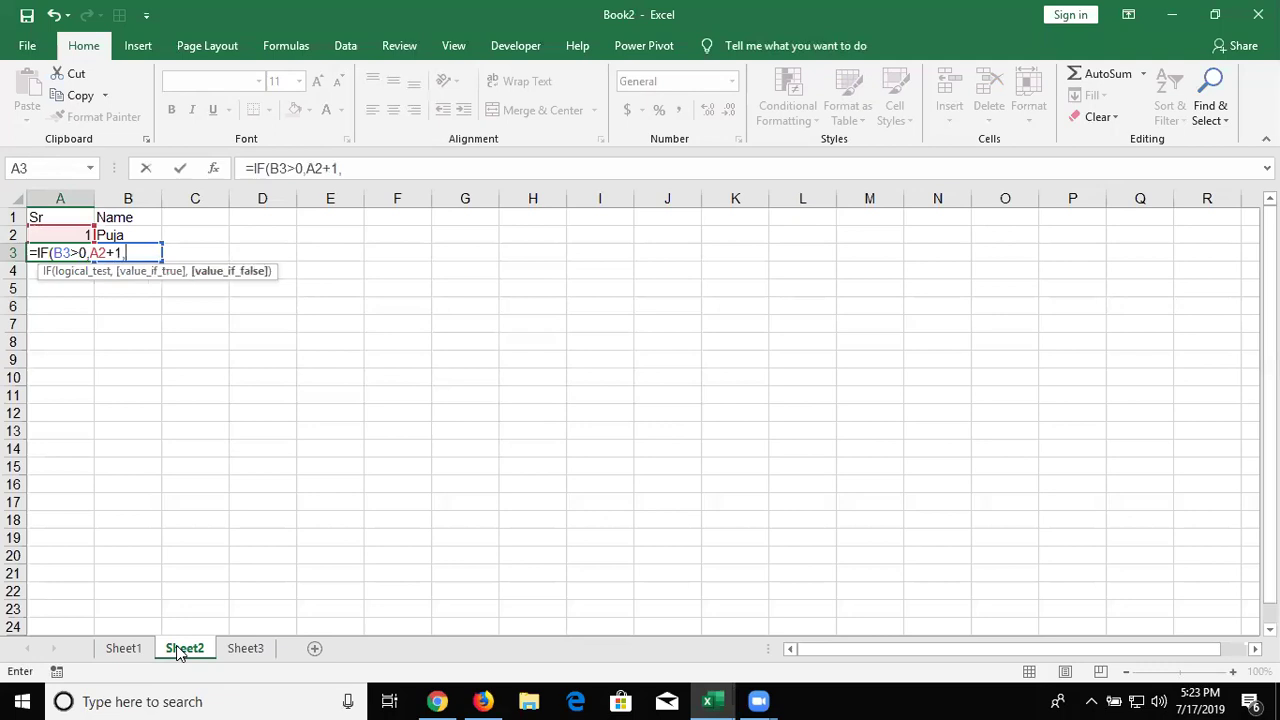
text(""))
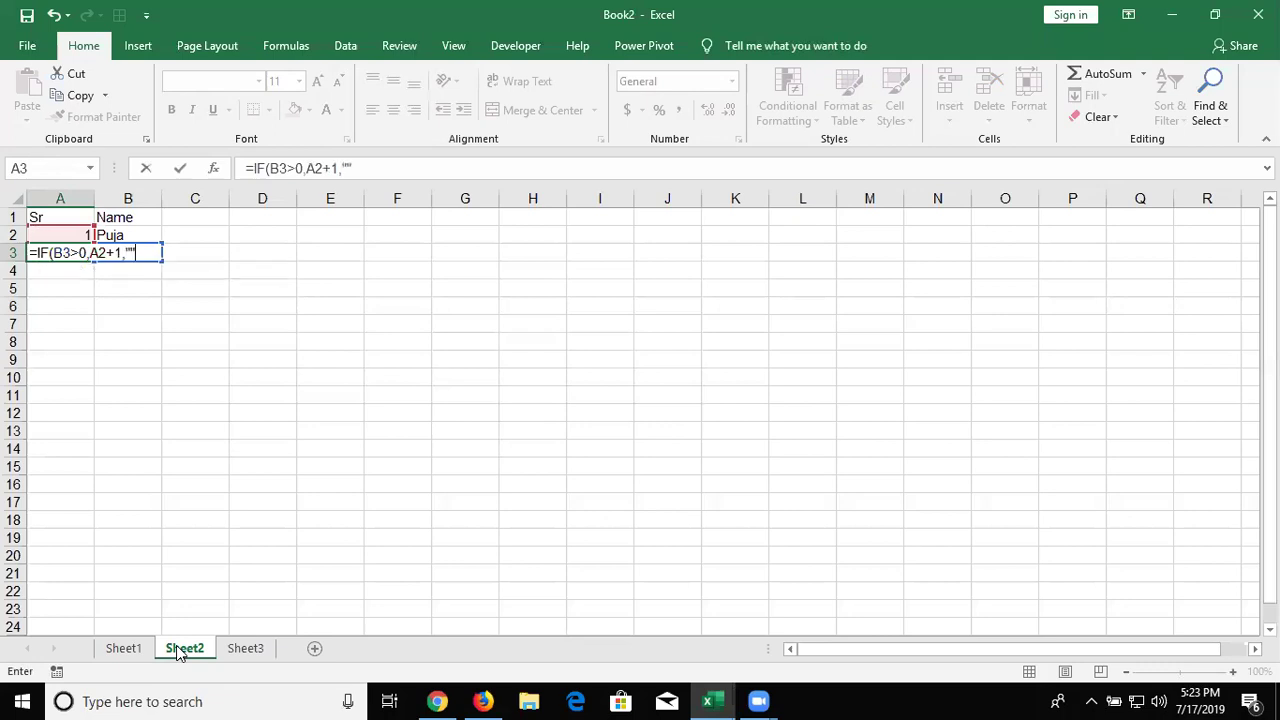
key(ctrl+Return)
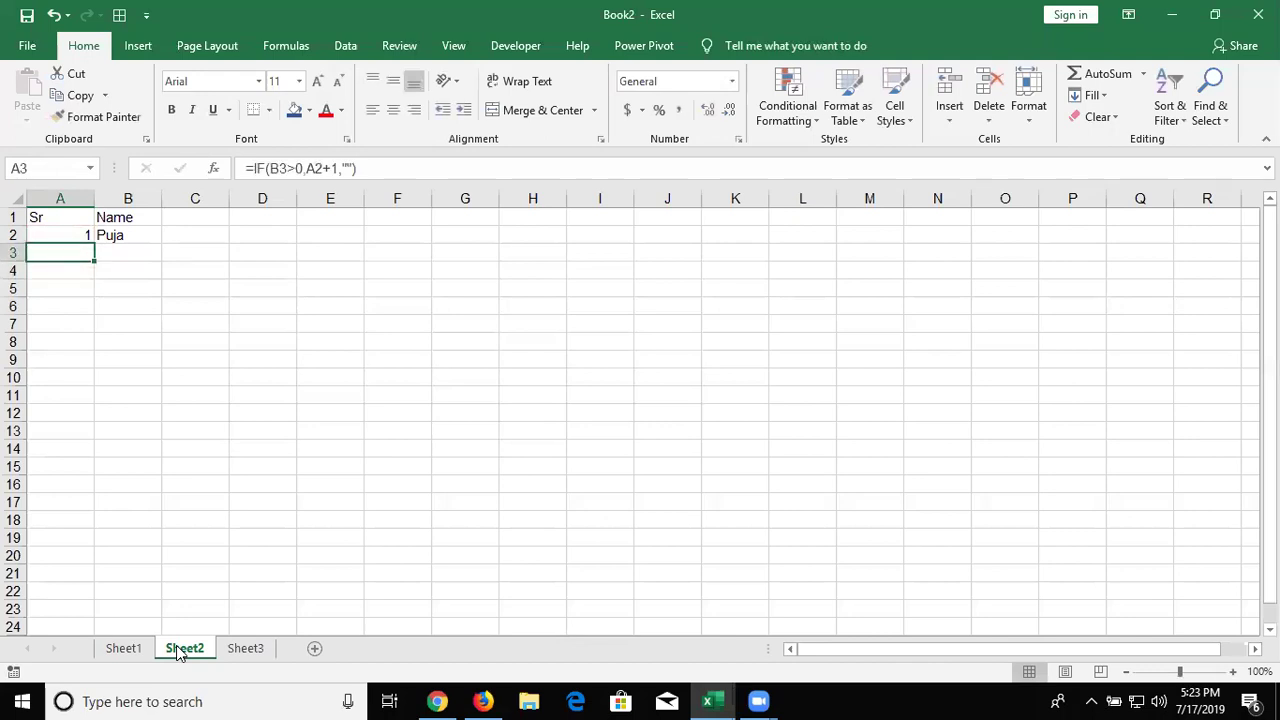
key(shift+Down)
key(shift+Down)
key(shift+Down)
key(shift+Down)
key(shift+Down)
key(shift+Down)
key(shift+Down)
Step: Fill A3's formula down to A10 and enter four names in B3:B6
key(ctrl+d)
key(Down)
key(Down)
key(Up)
key(Up)
key(Right)
text(Om)
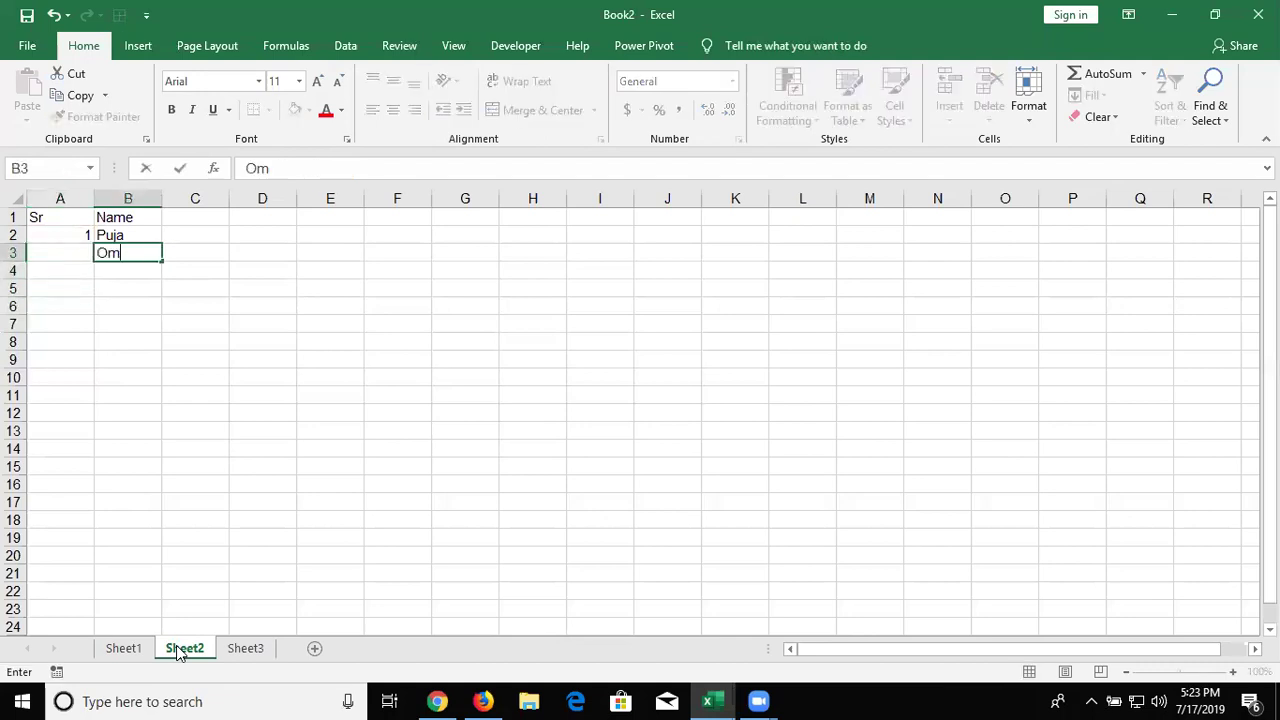
key(Return)
text(Neeraj)
key(Return)
text(Ka)
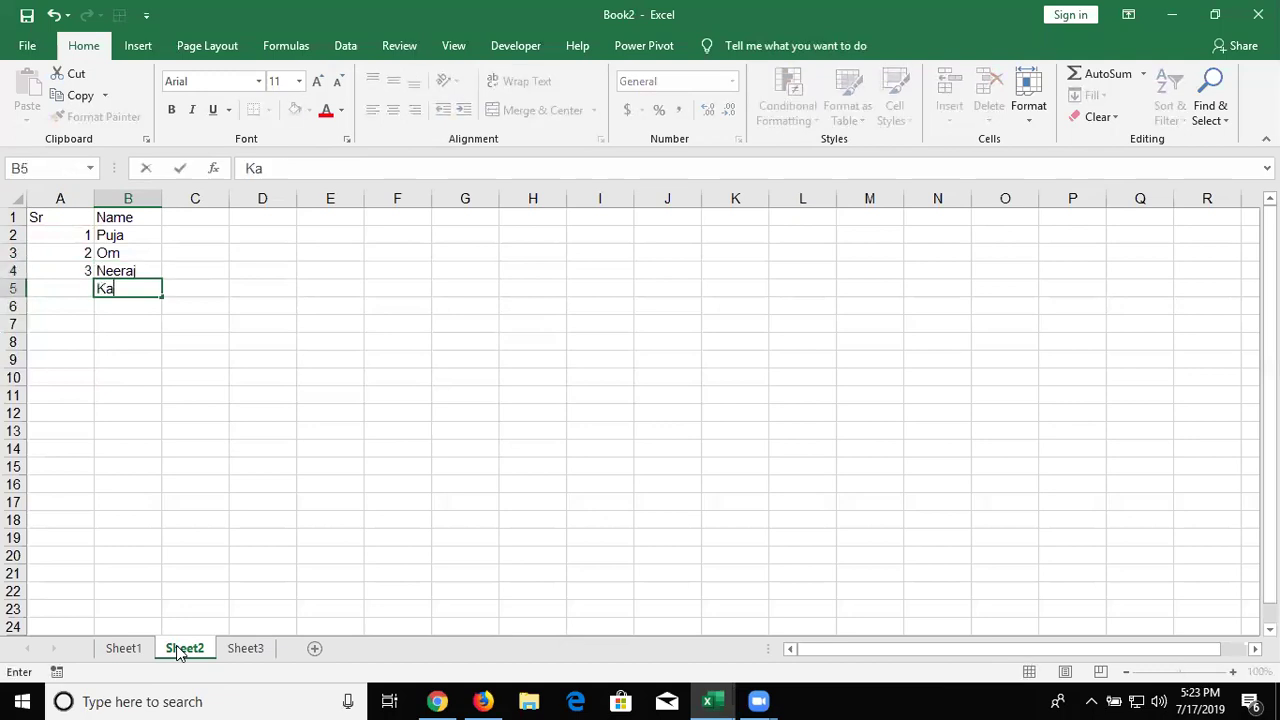
text(vita)
key(Return)
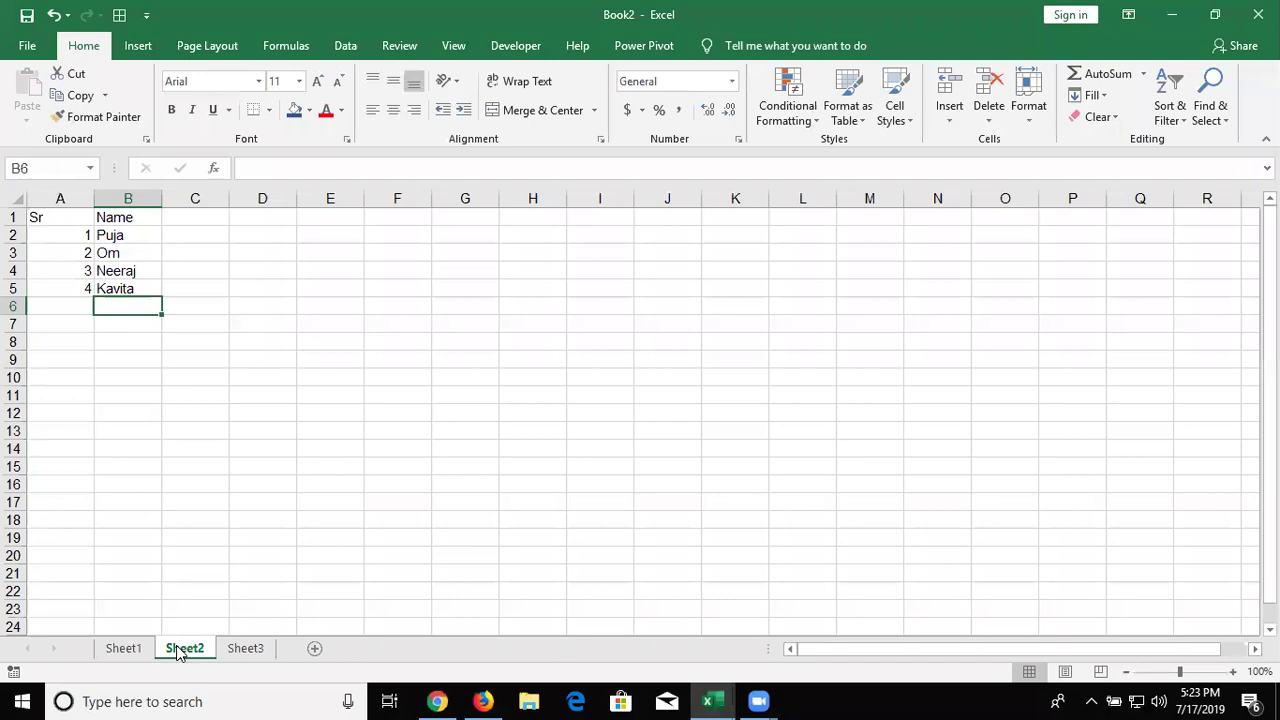
text(Ti)
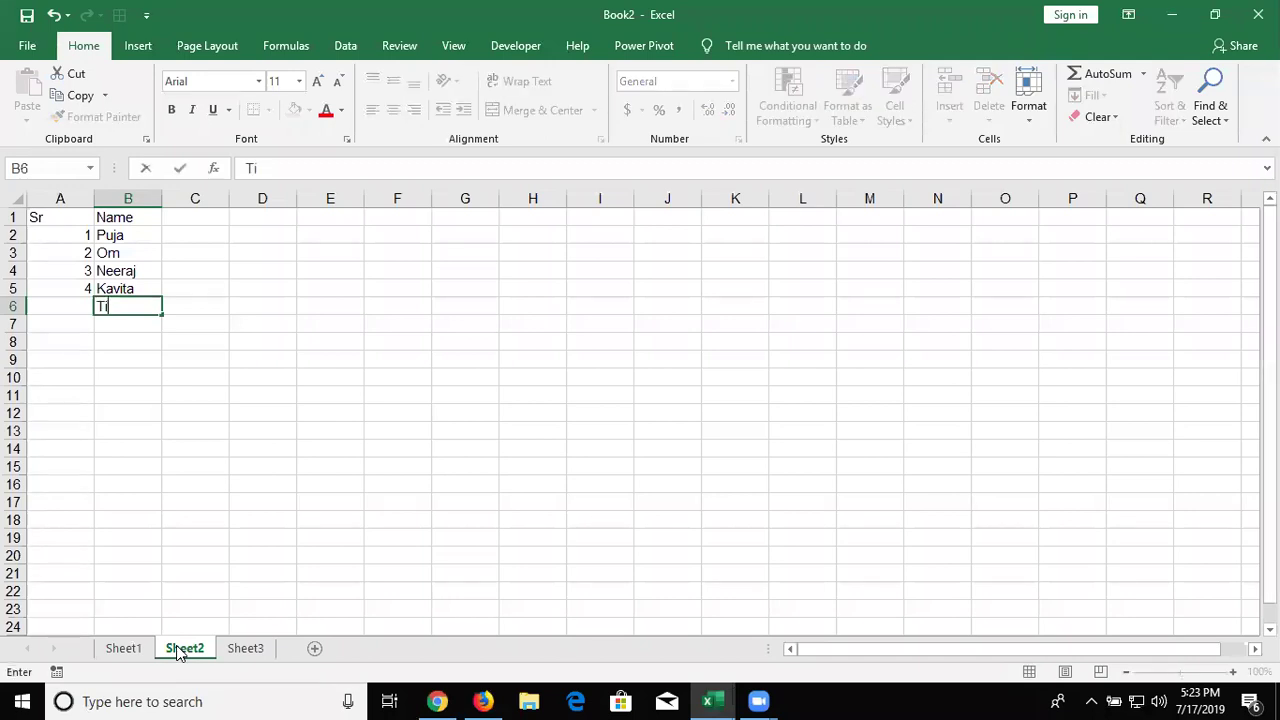
text(tu)
key(Return)
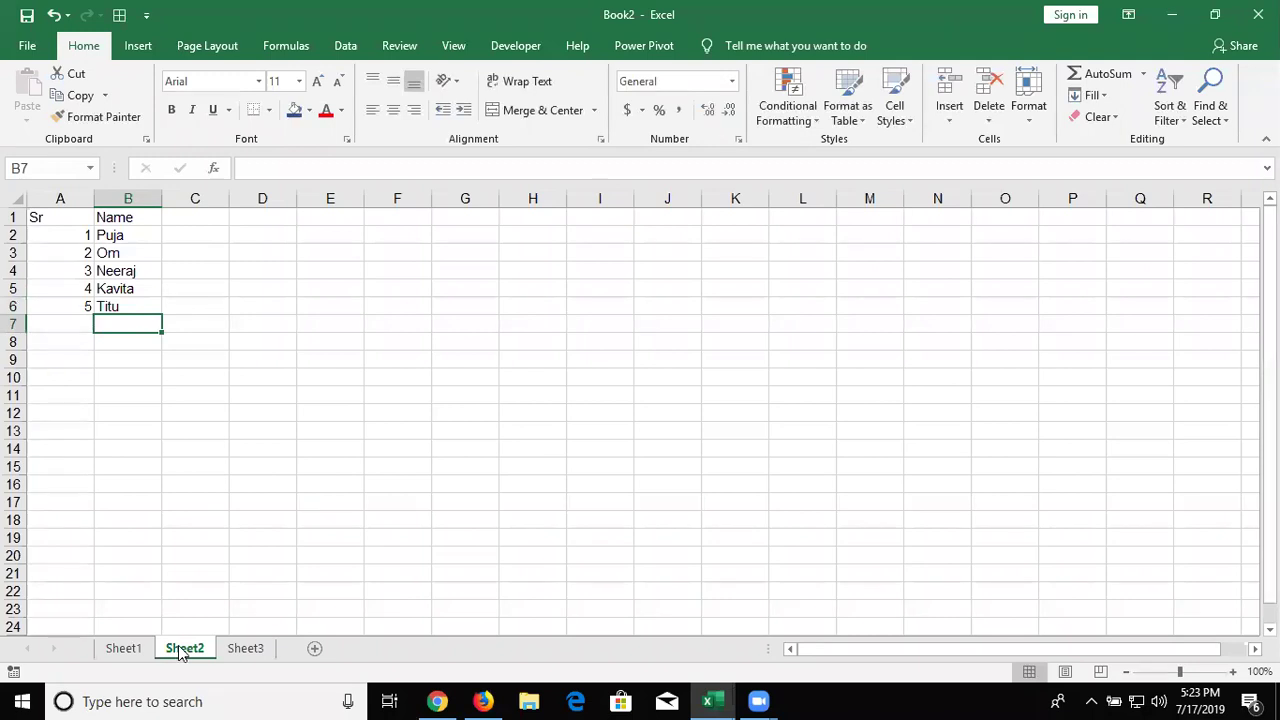
Step: Type another name in B8, skipping row 7, and return to A8 showing #VALUE!
key(Down)
text(om)
key(Return)
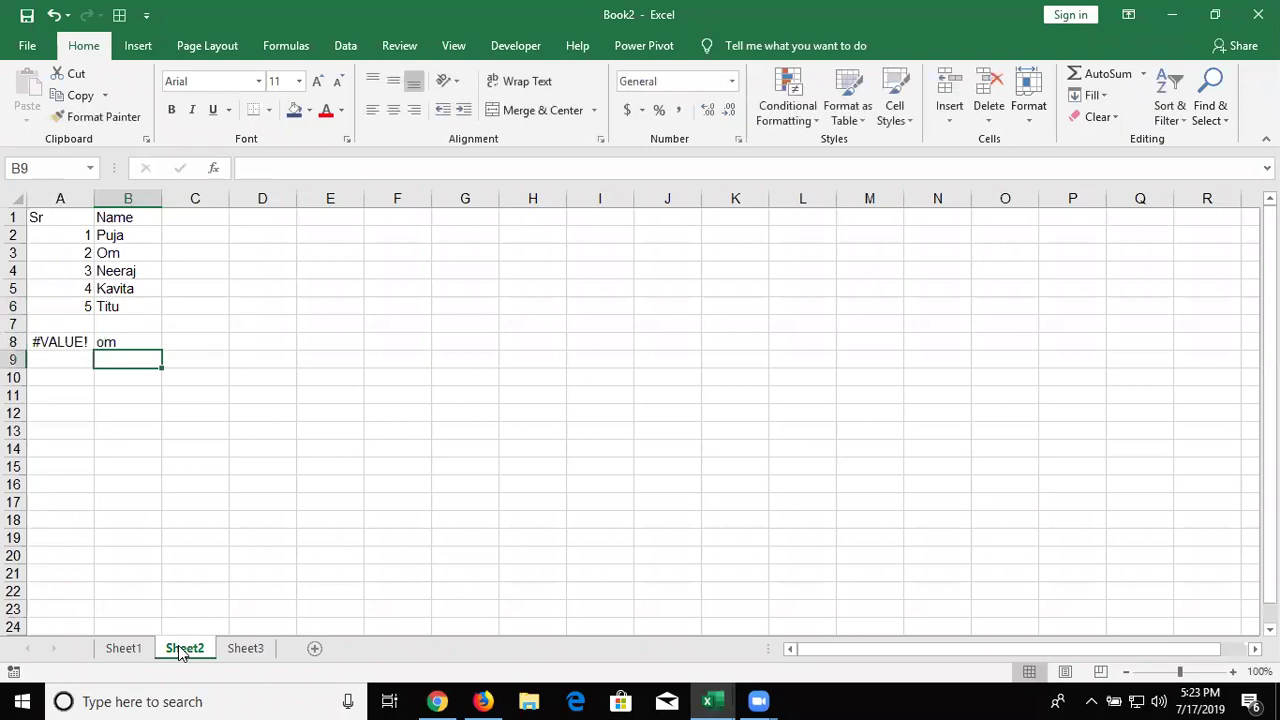
key(Left)
key(Up)
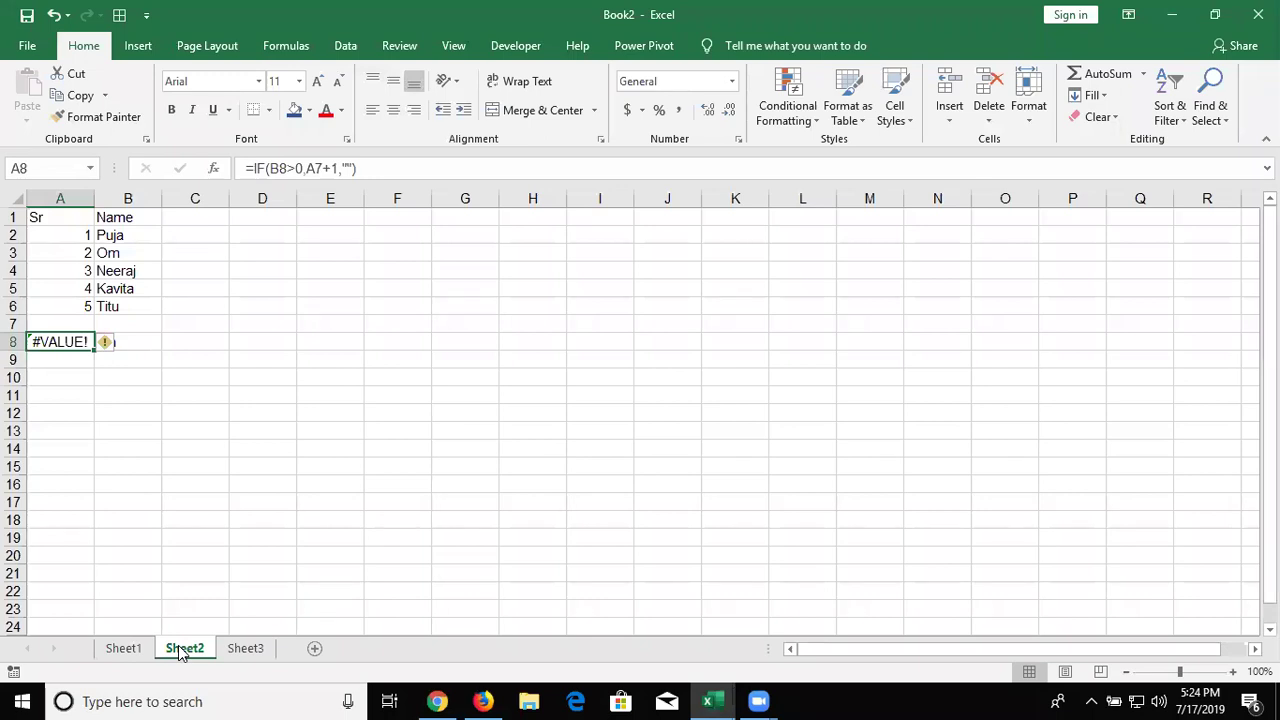
click(349, 168)
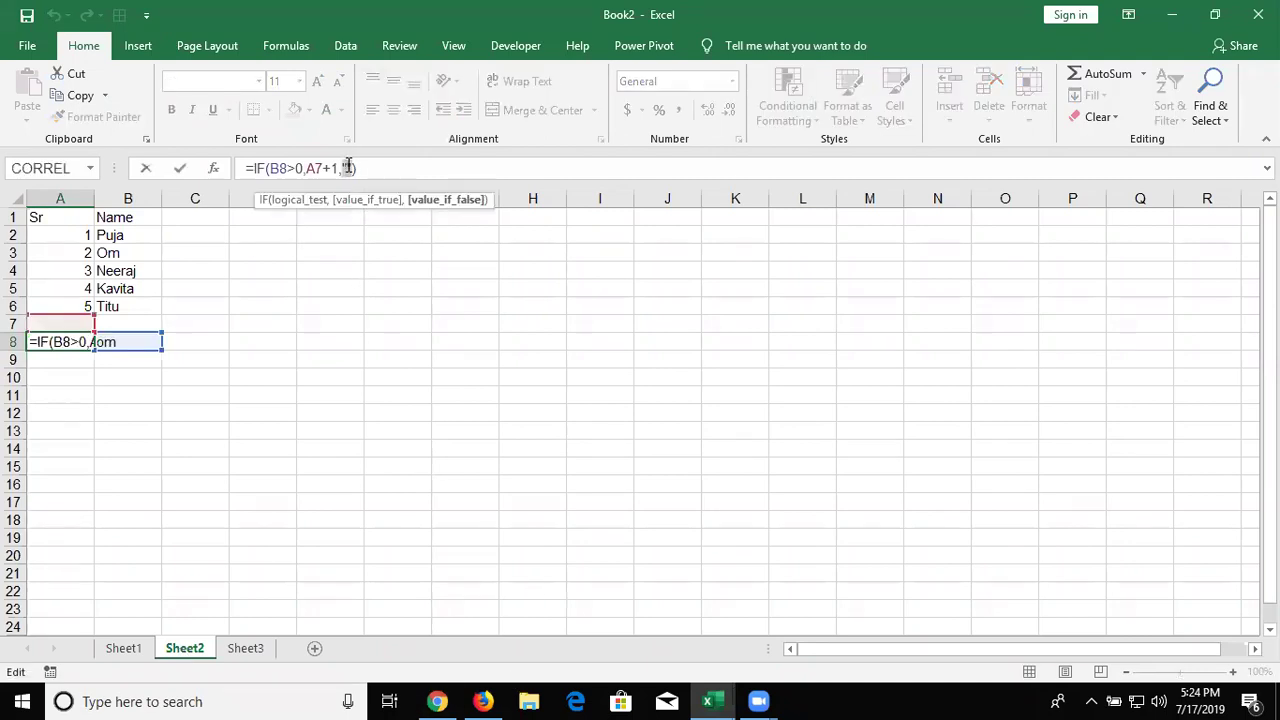
double_click(280, 169)
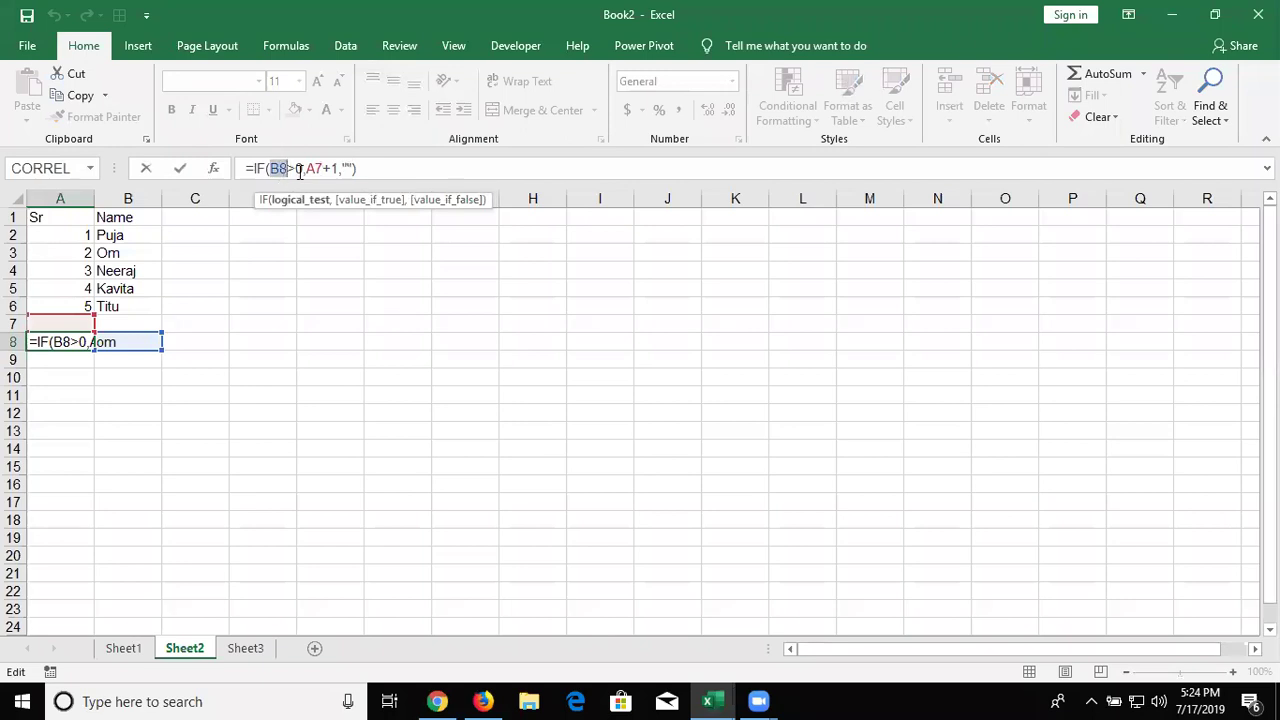
double_click(313, 168)
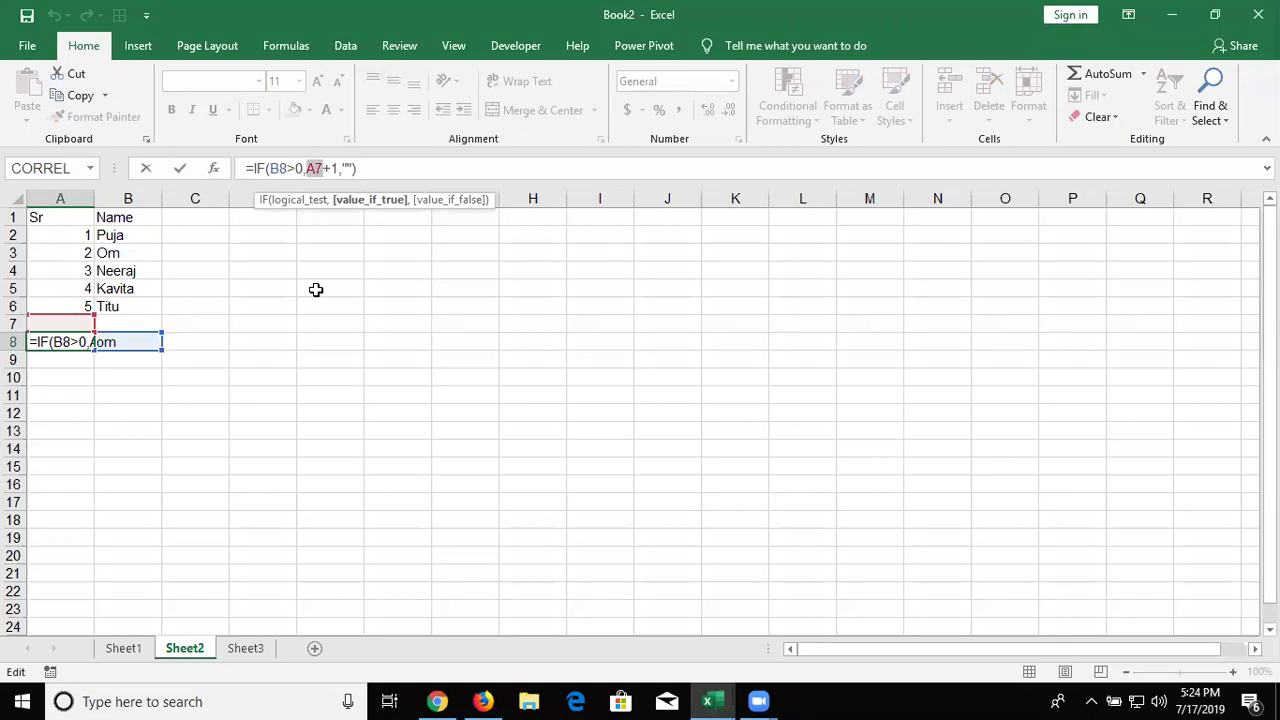
key(Return)
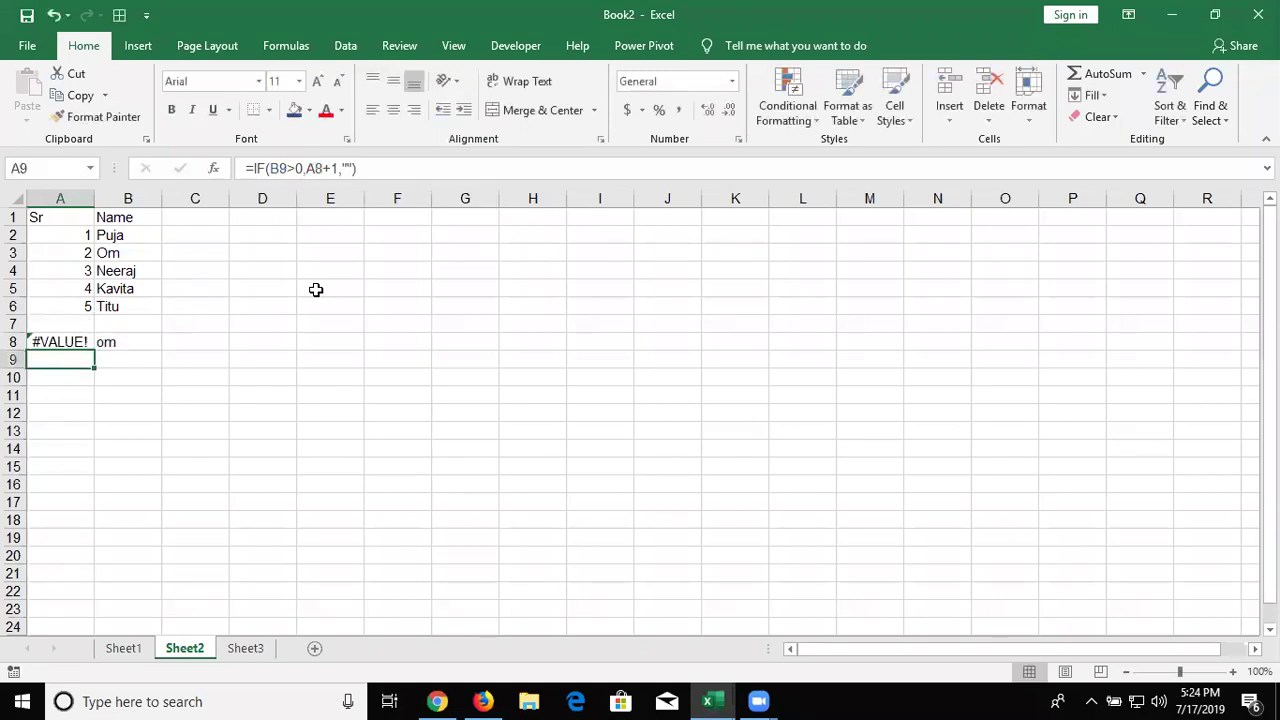
key(Up)
key(ctrl+Up)
key(Right)
key(Down)
key(Right)
text(=i)
Step: Enter =IF(B2>0,MAX(C1:C1)+1) in C2, accepting Excel's suggested correction
key(Tab)
key(Left)
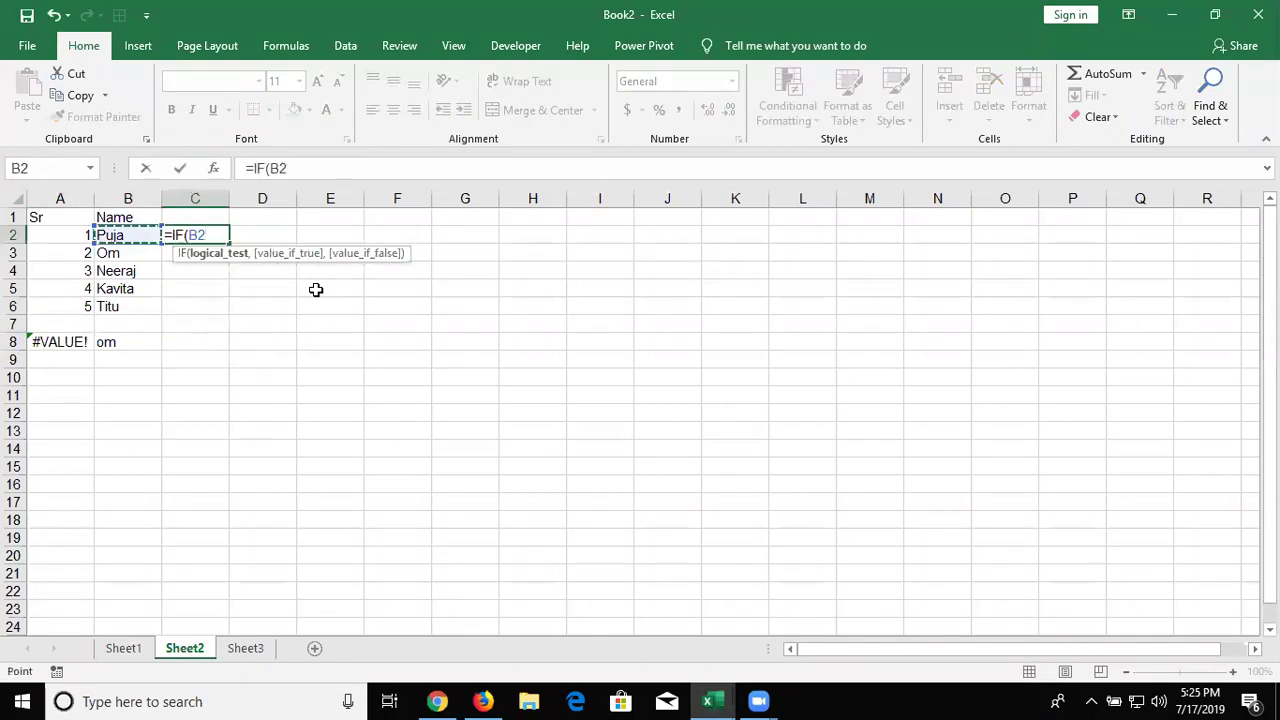
text(>0,)
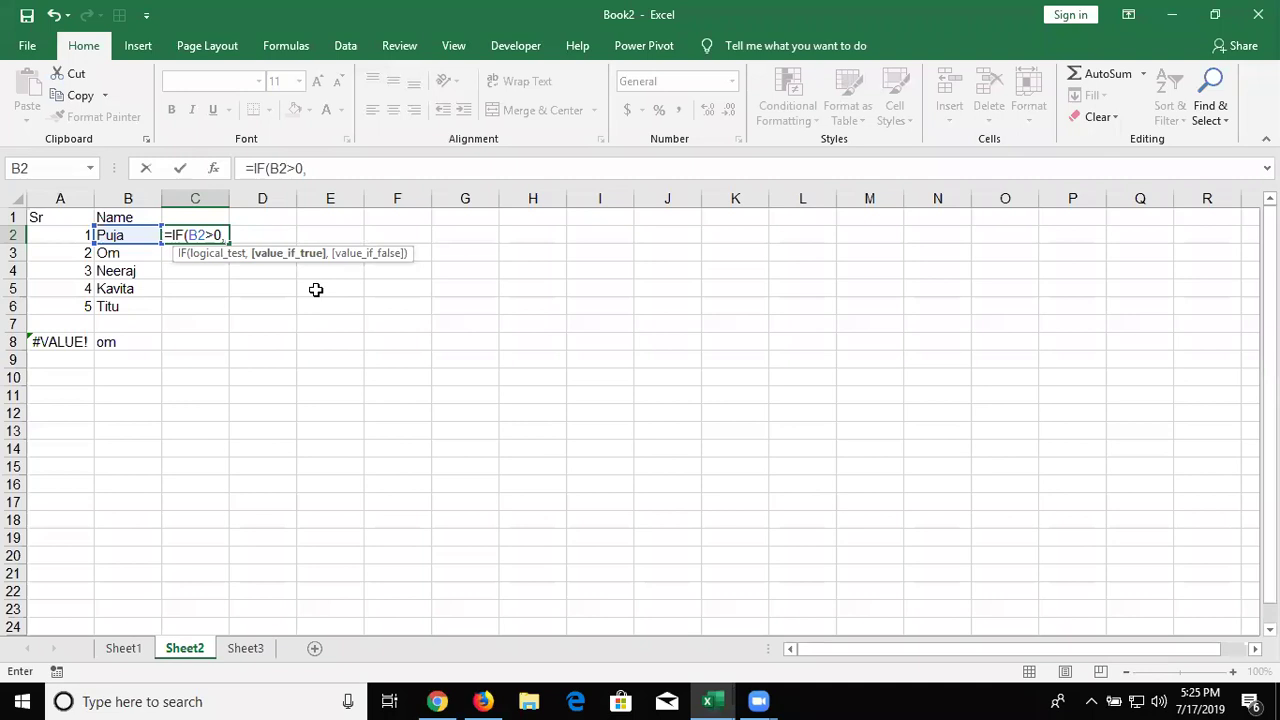
text(max)
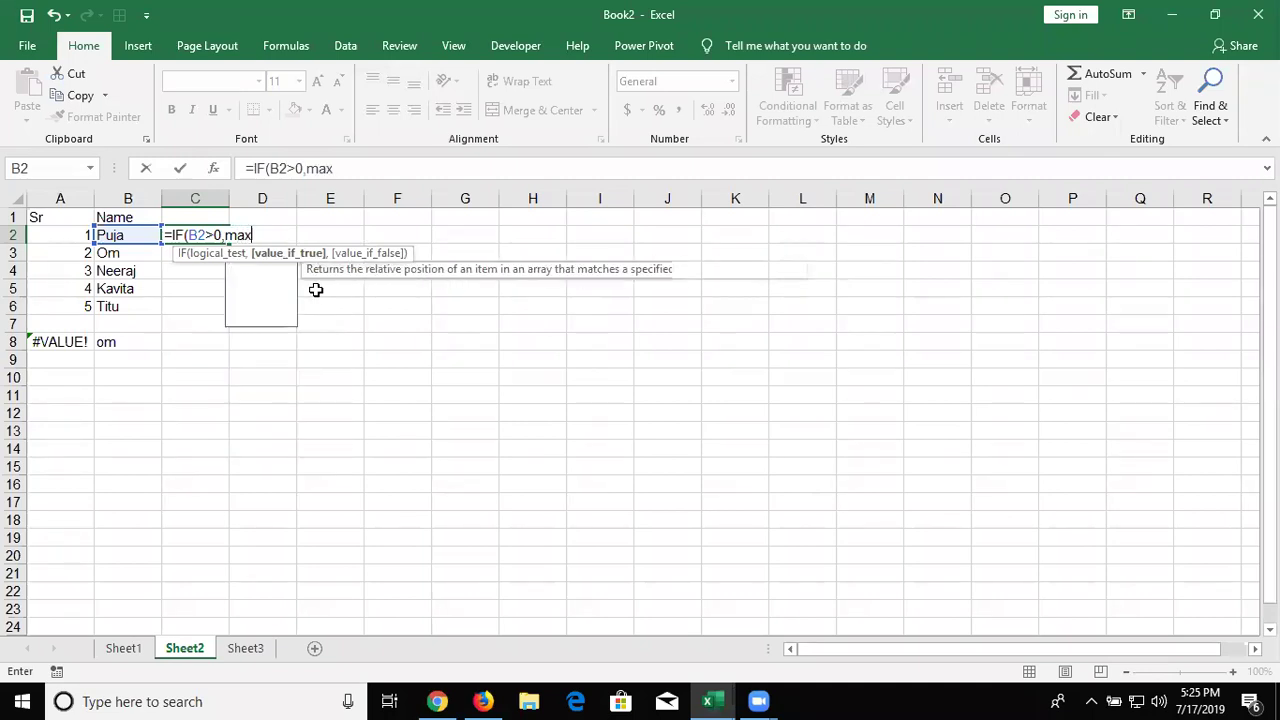
key(Tab)
key(Up)
key(F8)
text()+1)
key(Return)
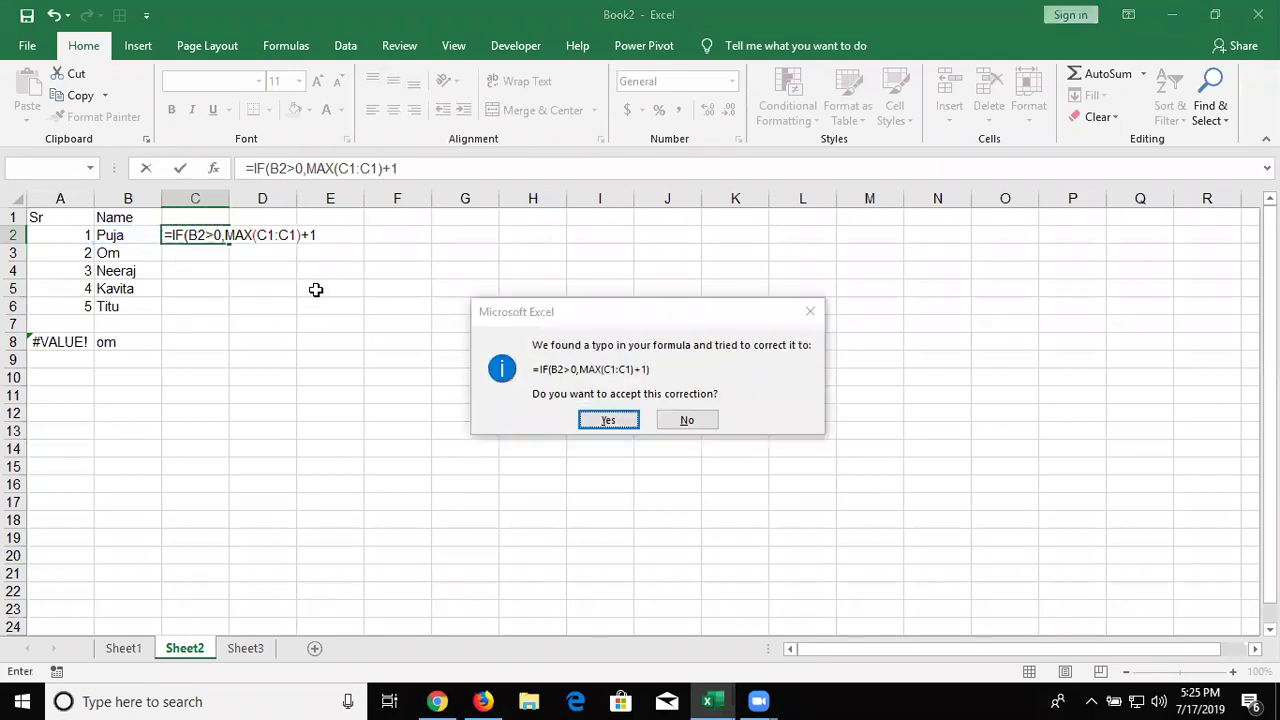
key(Return)
Step: Edit C2's formula to add an empty fallback: =IF(B2>0,MAX(C1:C1)+1,"")
click(397, 171)
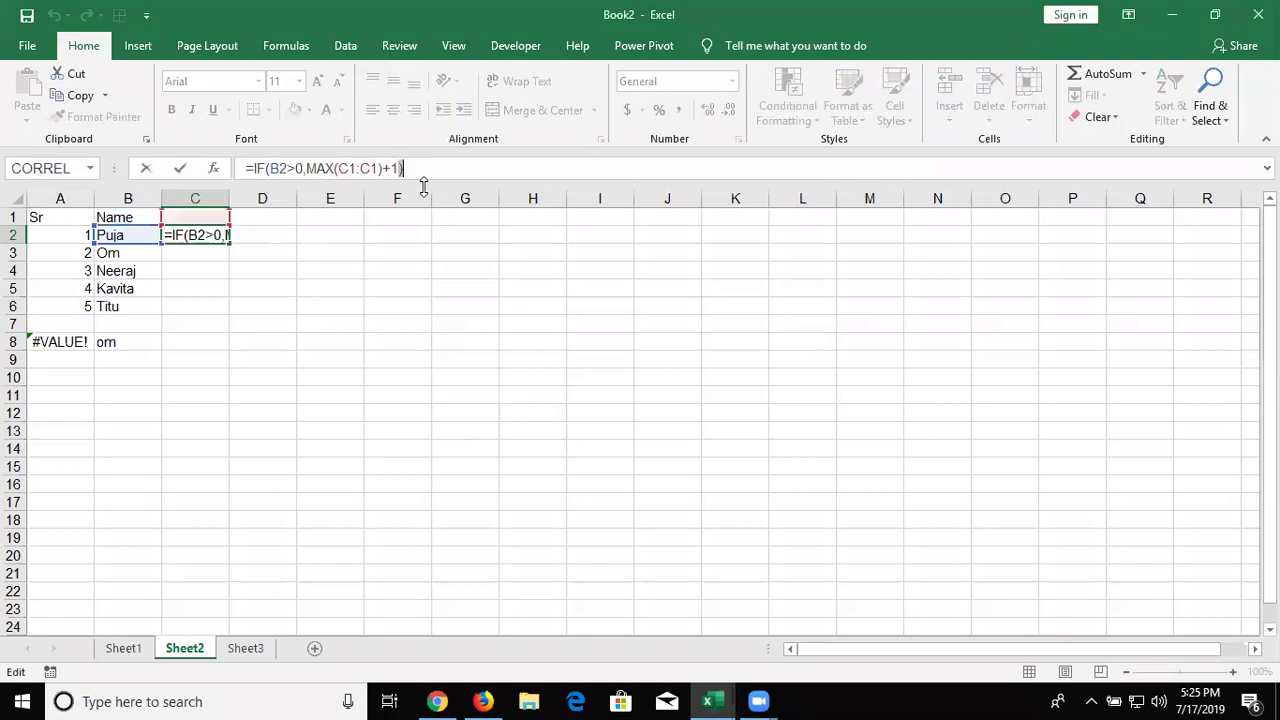
key(BackSpace)
text(,""))
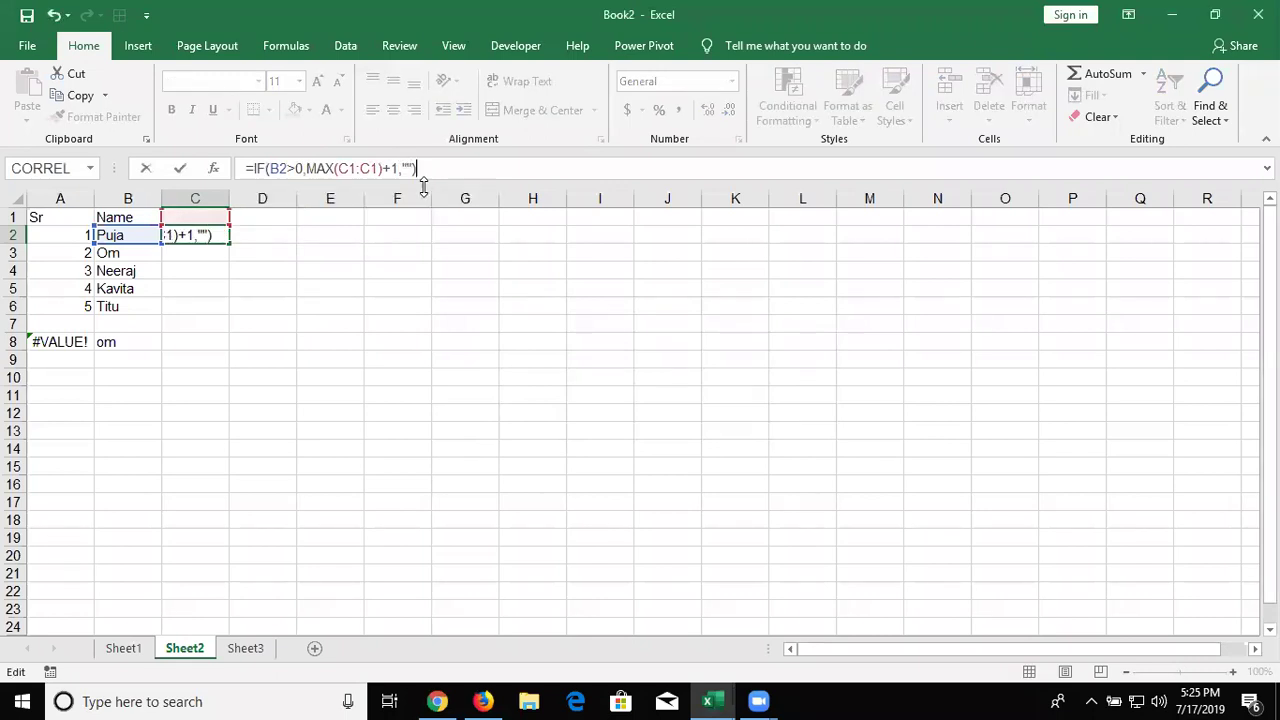
key(Return)
key(Up)
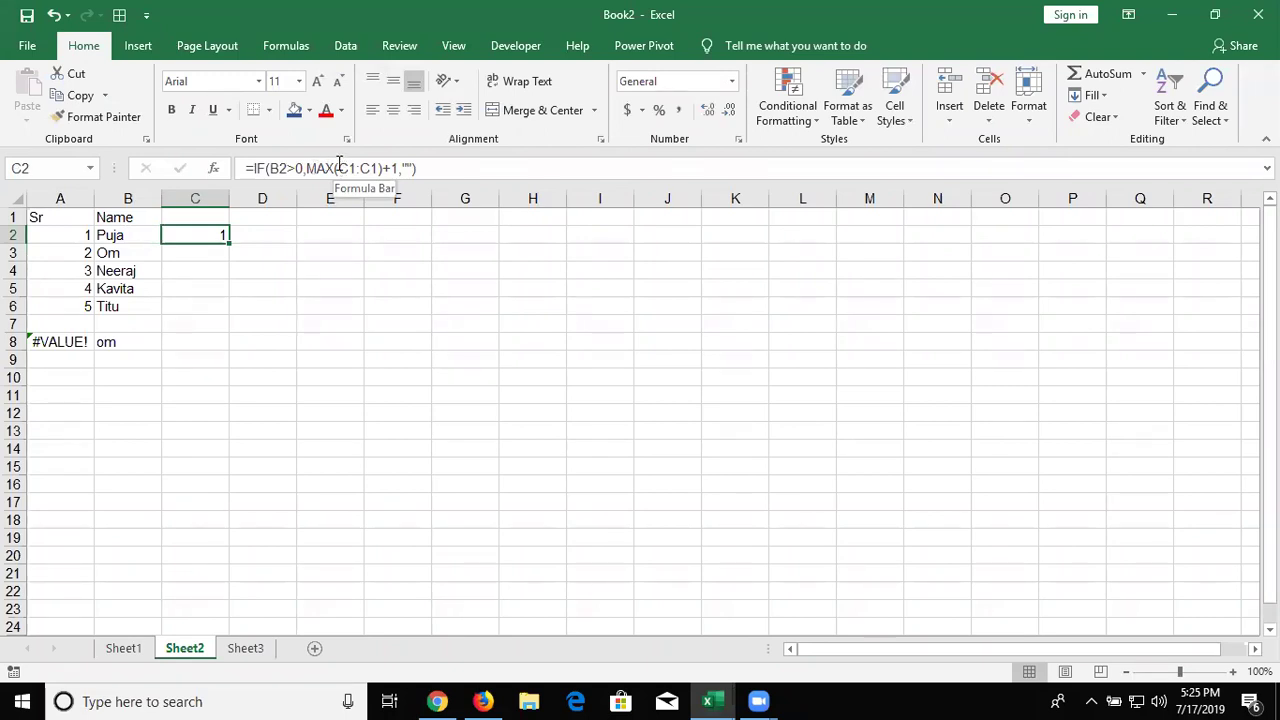
Step: Anchor the range start with F4 so C2 reads =IF(B2>0,MAX($C$1:C1)+1,"")
click(345, 168)
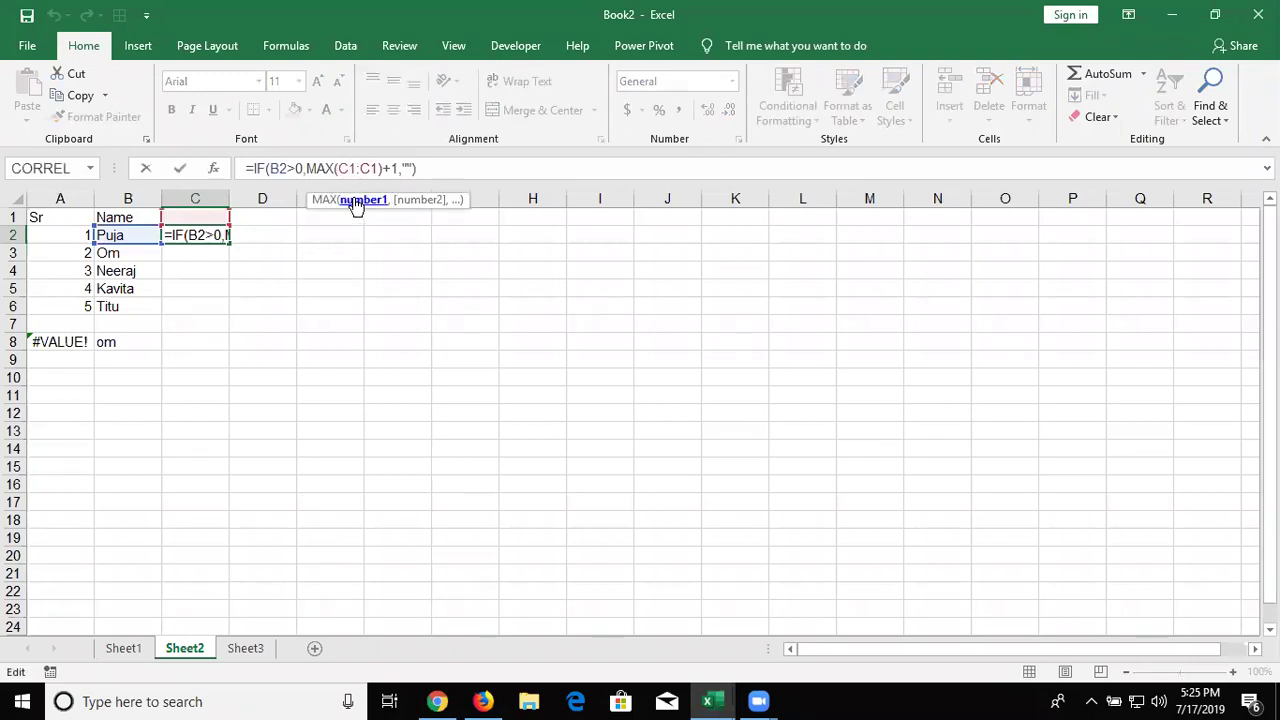
key(F4)
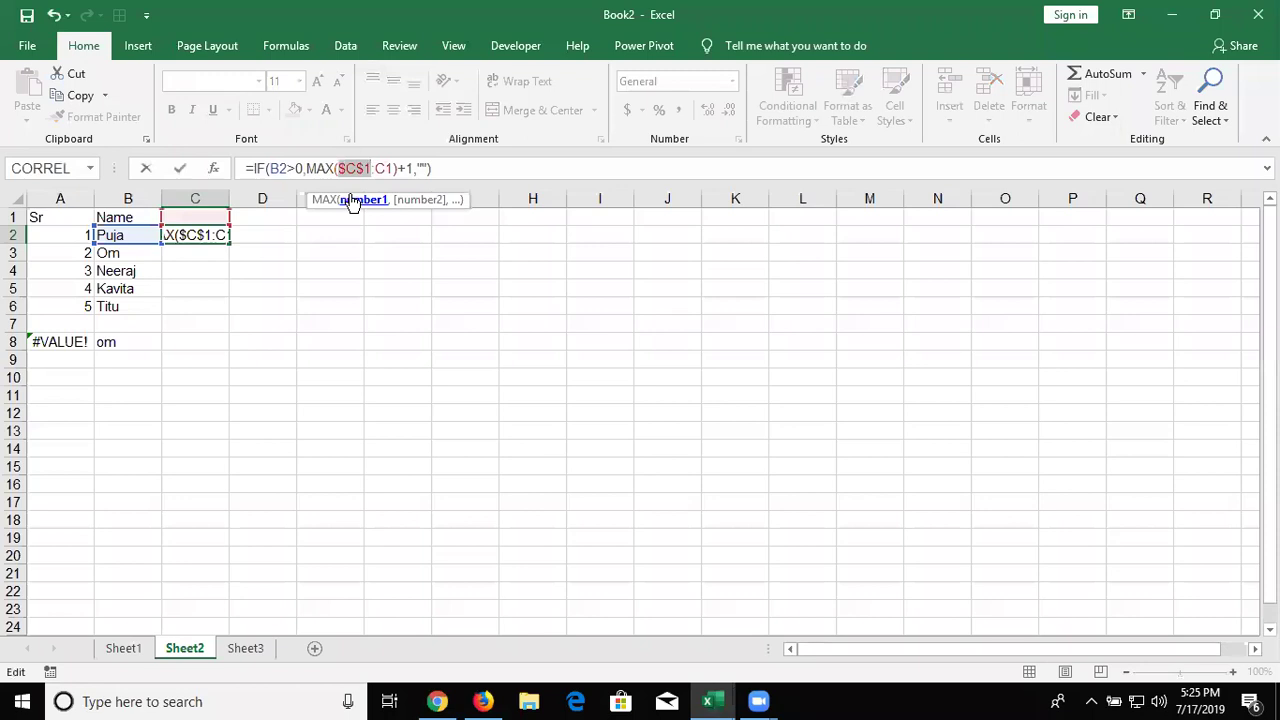
key(Return)
key(Up)
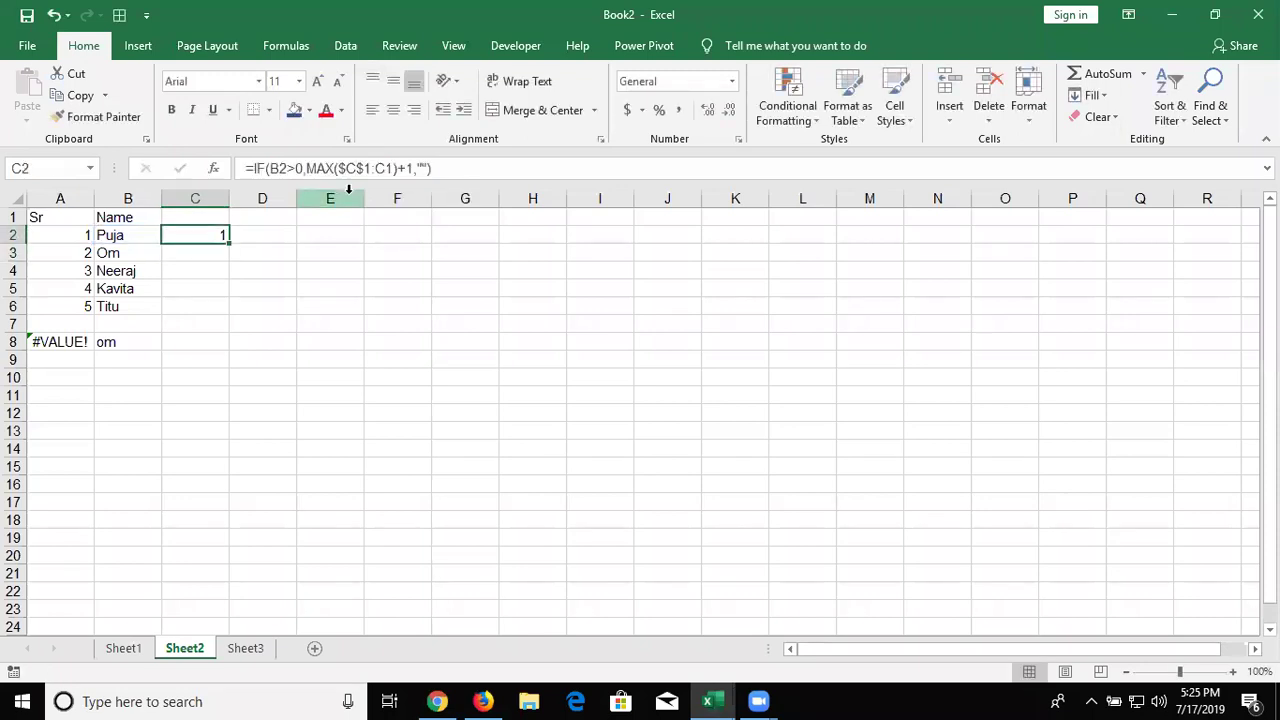
Step: Copy C2's numbering formula down to C6, check C3–C6, then extend it to C8
drag(231, 236, 246, 313)
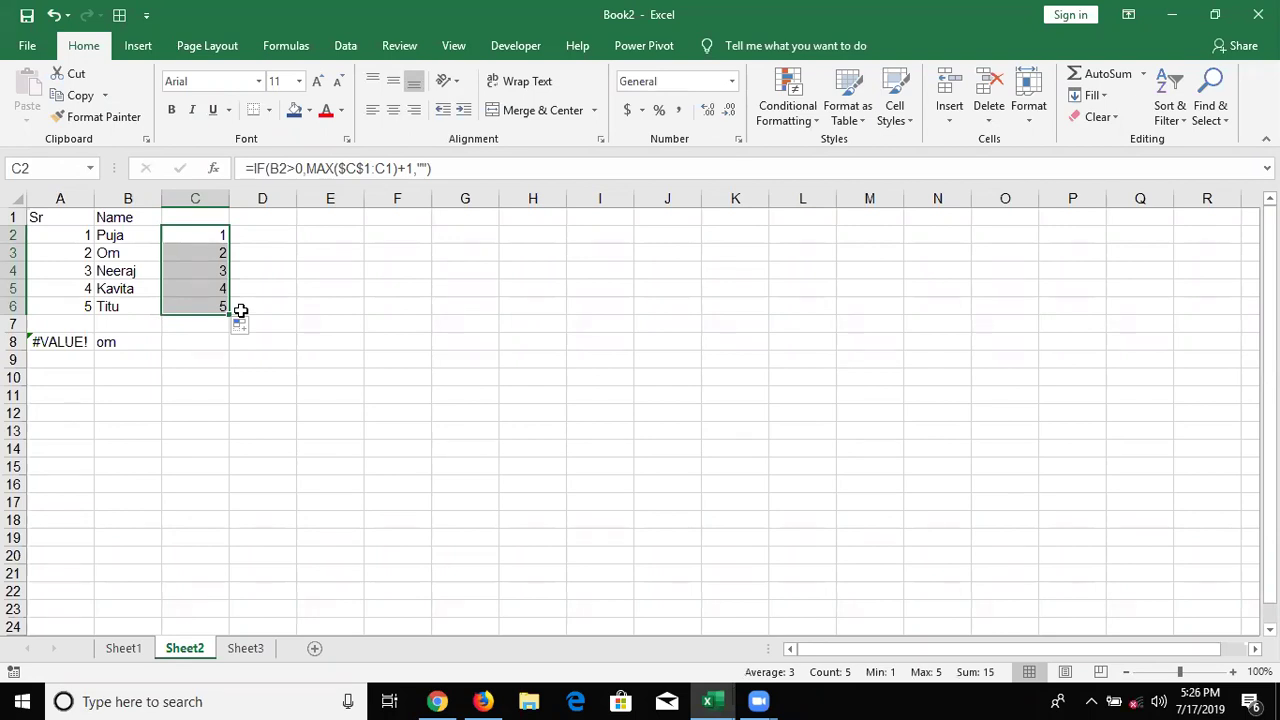
click(210, 287)
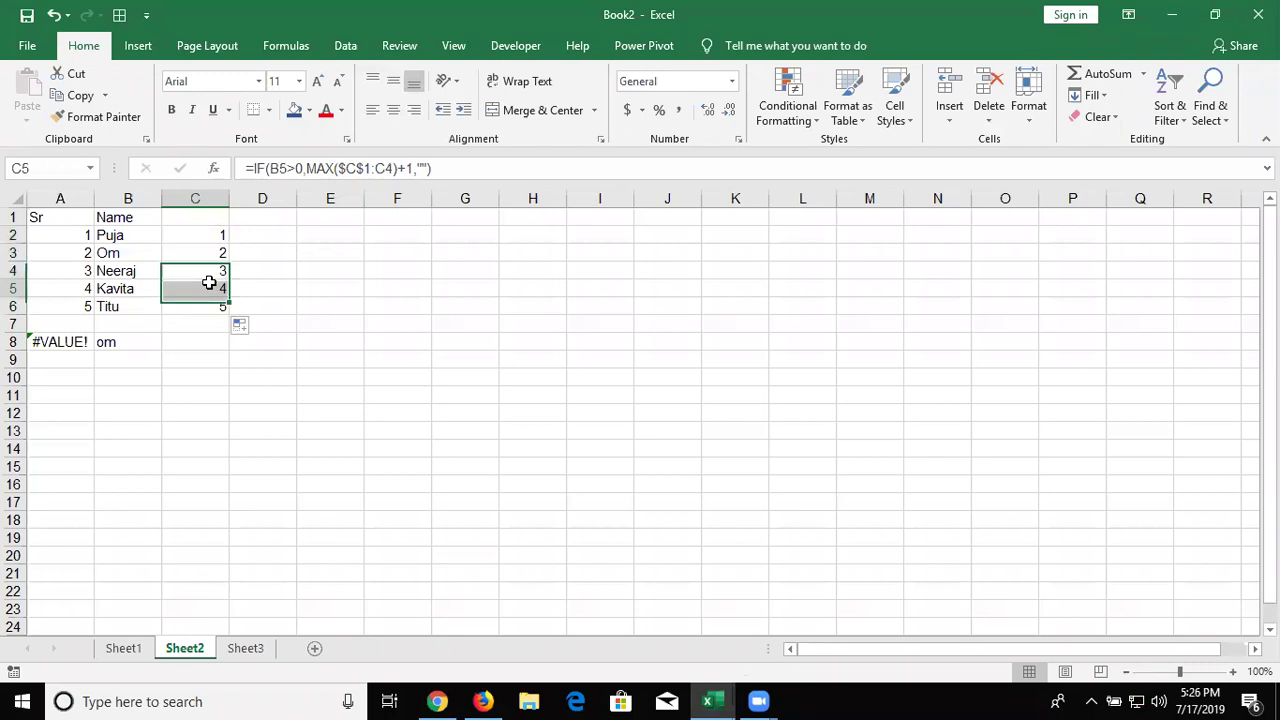
click(208, 270)
click(207, 257)
click(224, 306)
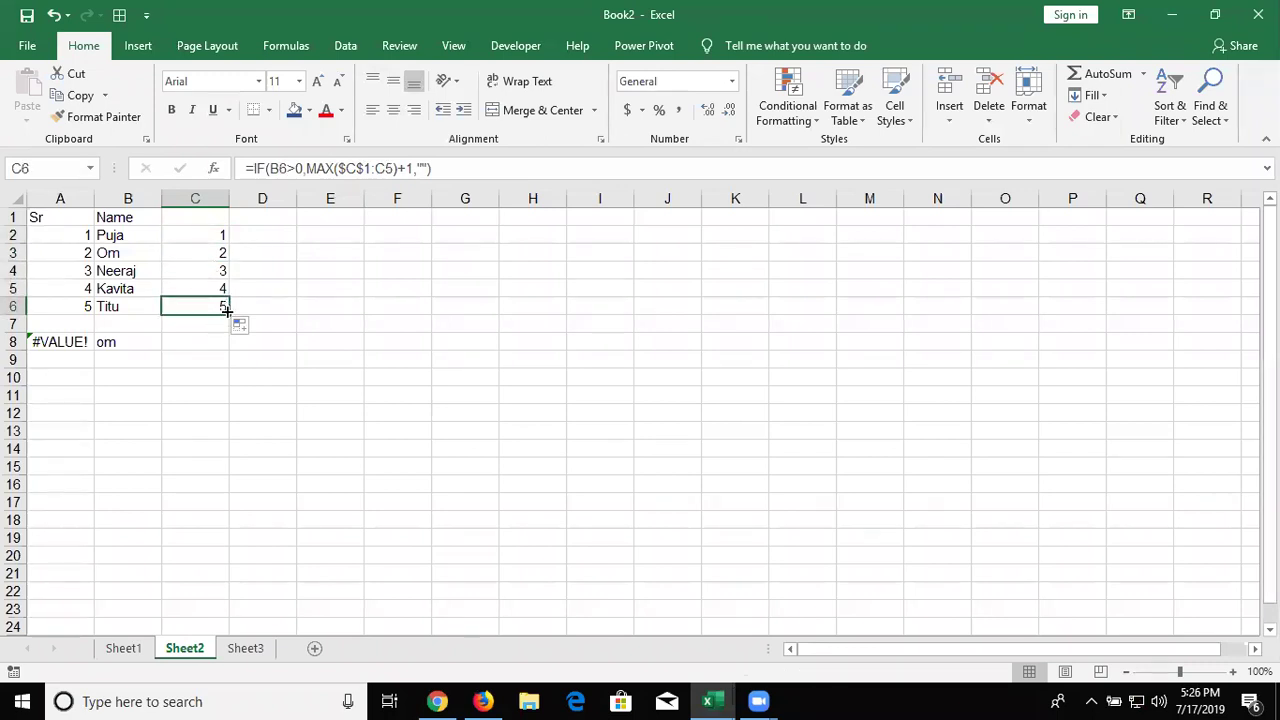
drag(226, 310, 227, 349)
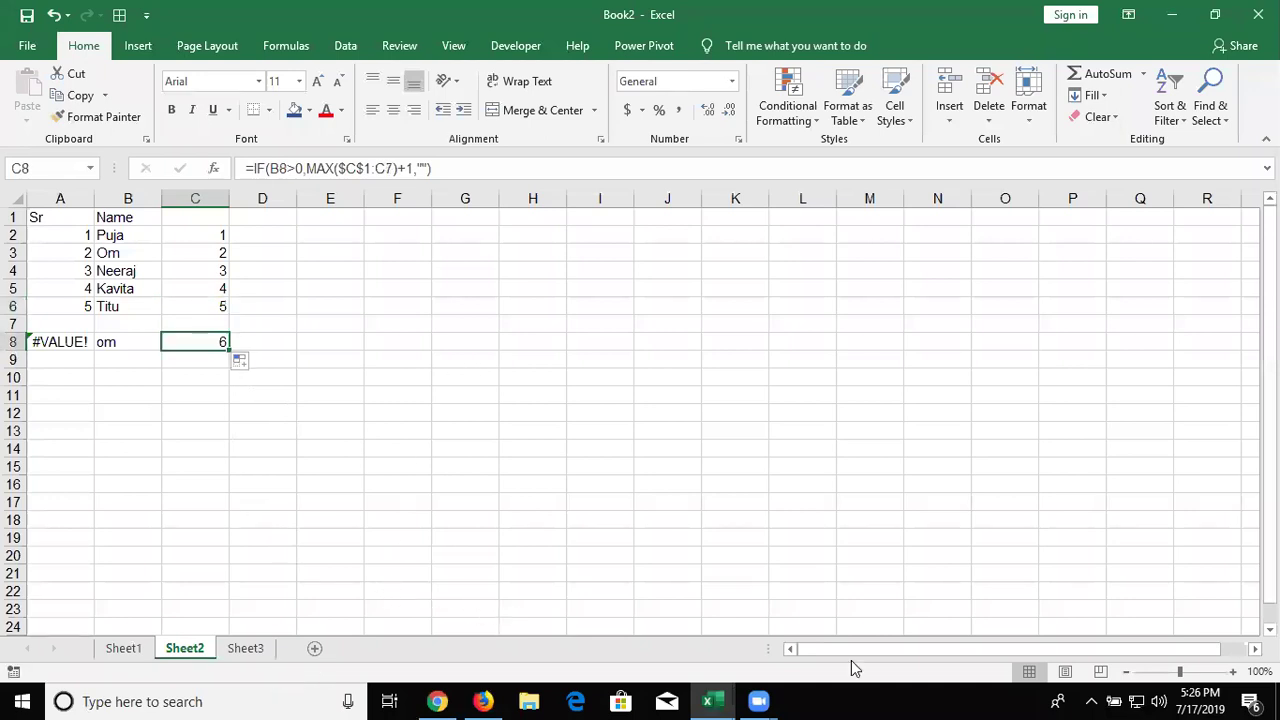
mouse_move(765, 700)
click(205, 241)
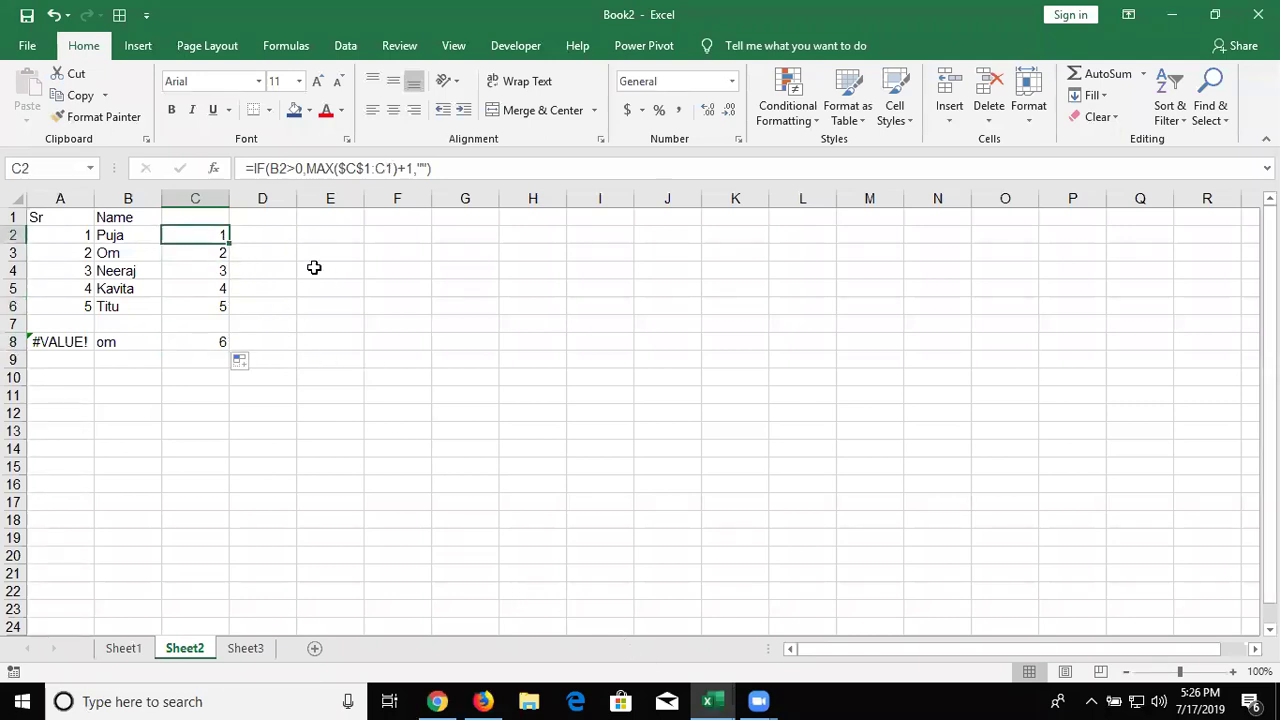
click(270, 240)
text(=D1)
key(ctrl+Return)
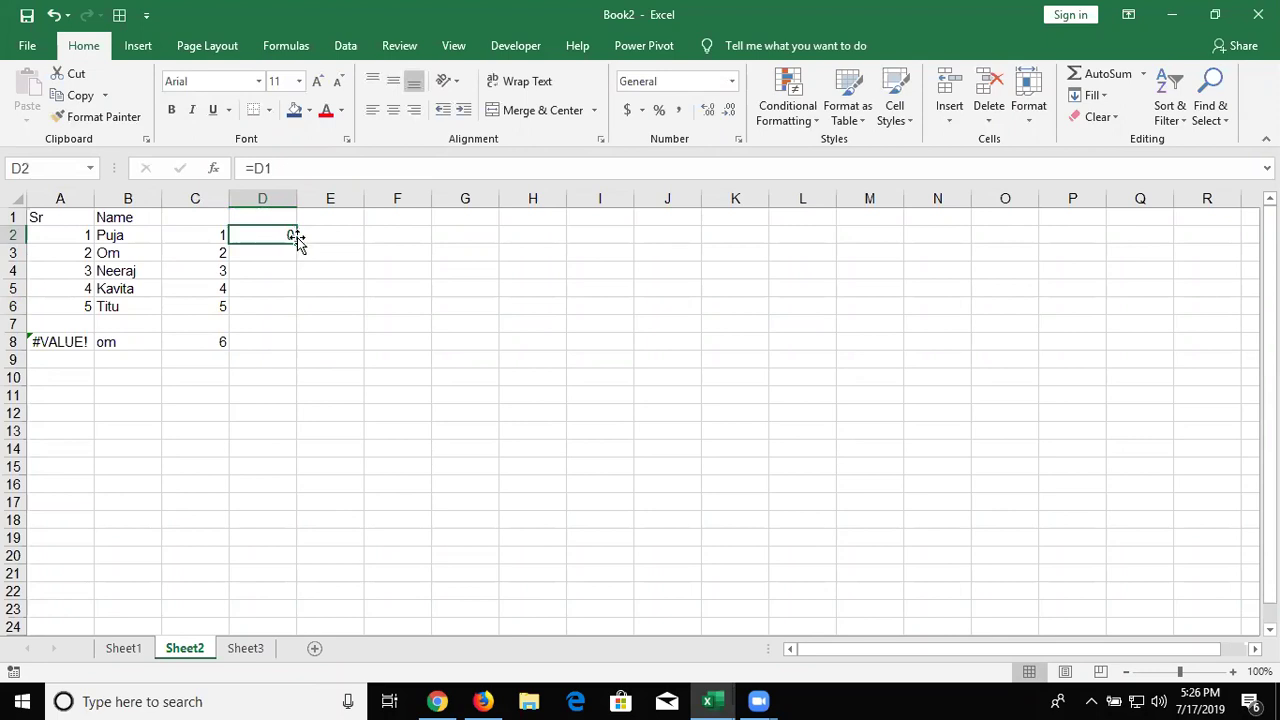
drag(296, 240, 293, 257)
click(285, 253)
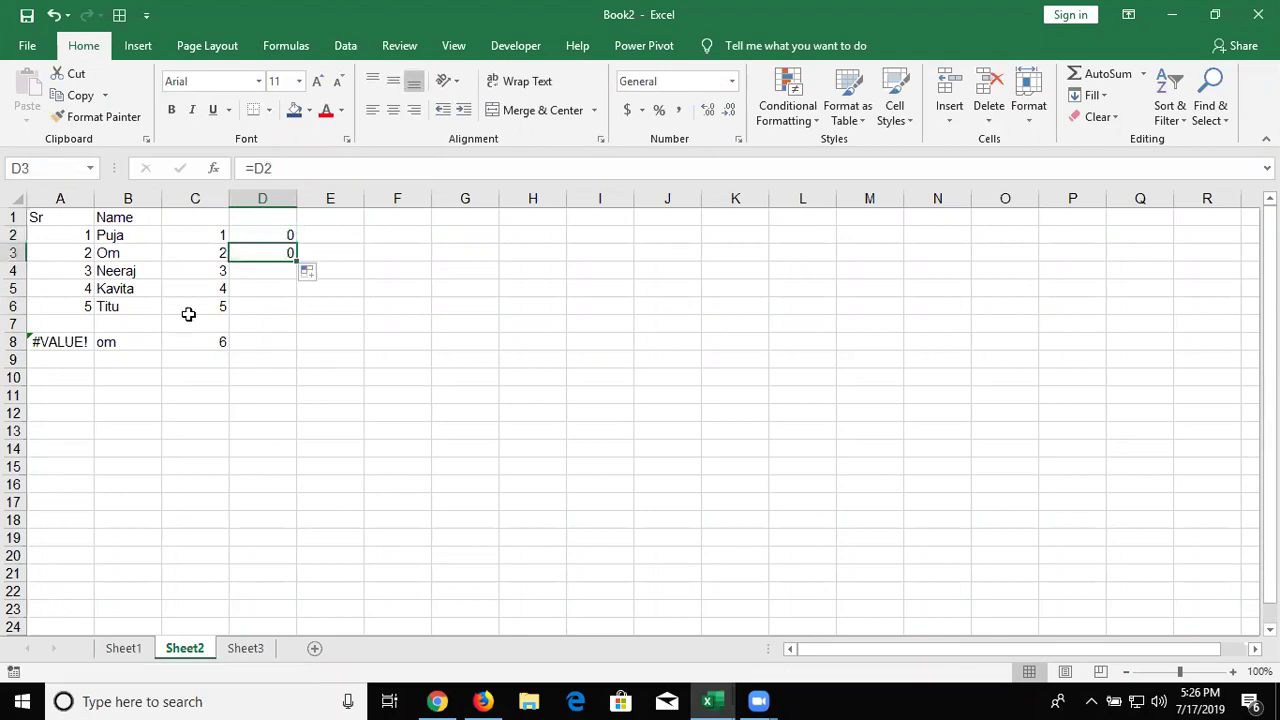
key(F2)
key(Escape)
click(269, 231)
click(262, 169)
key(F4)
key(Return)
click(283, 236)
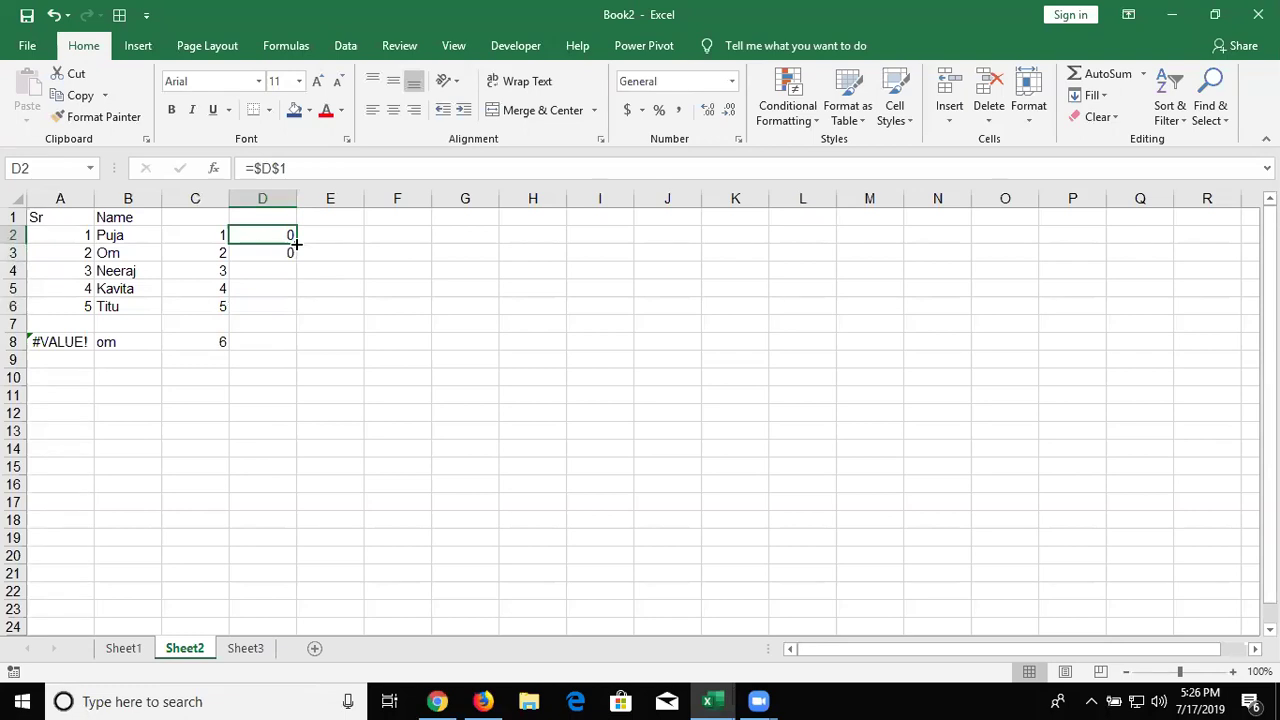
drag(296, 243, 289, 330)
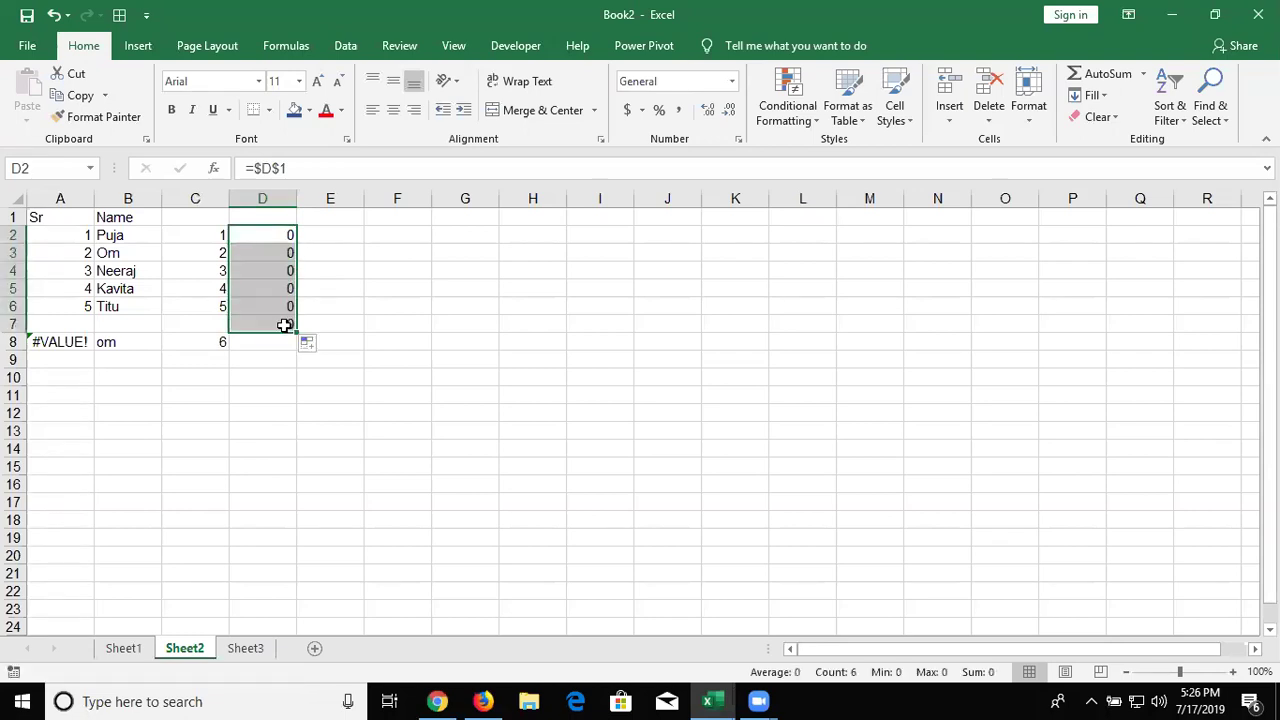
key(Delete)
click(235, 235)
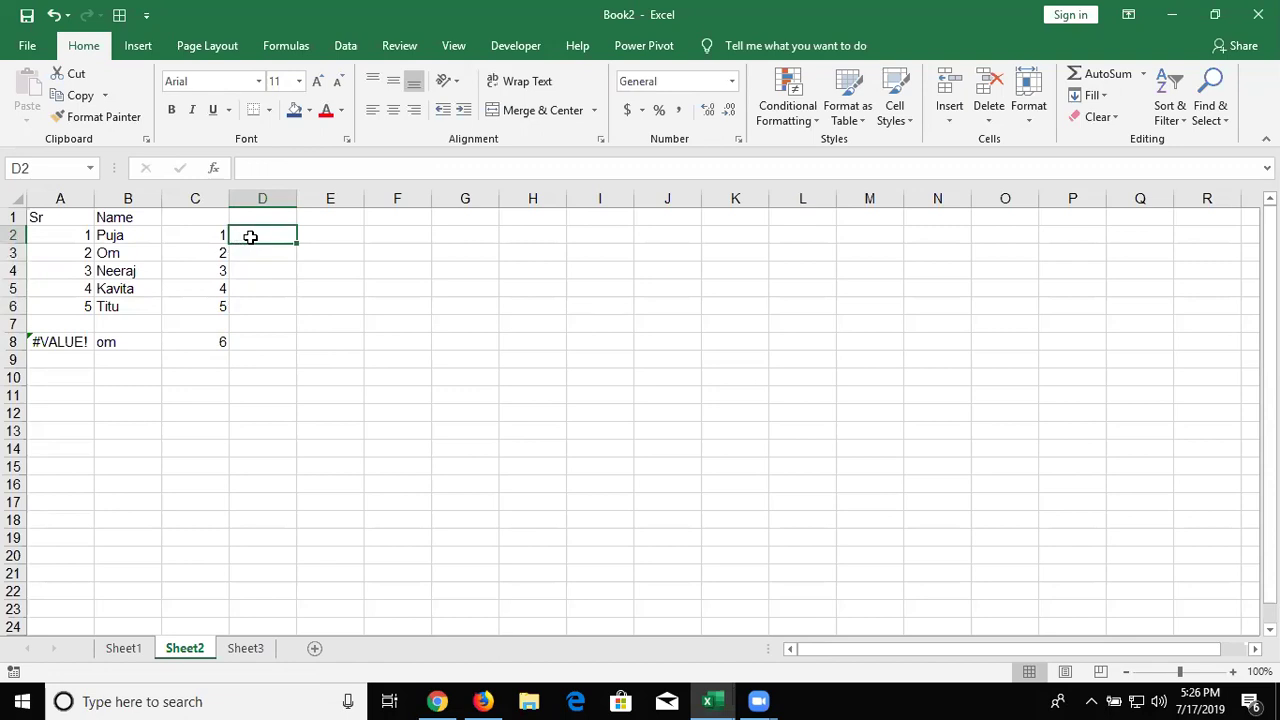
Step: Enter the trial formula =D1:D1 in D2, copy it to D3, then clear D3
text(=)
click(259, 217)
text(:)
click(259, 217)
key(ctrl+Return)
drag(294, 245, 292, 259)
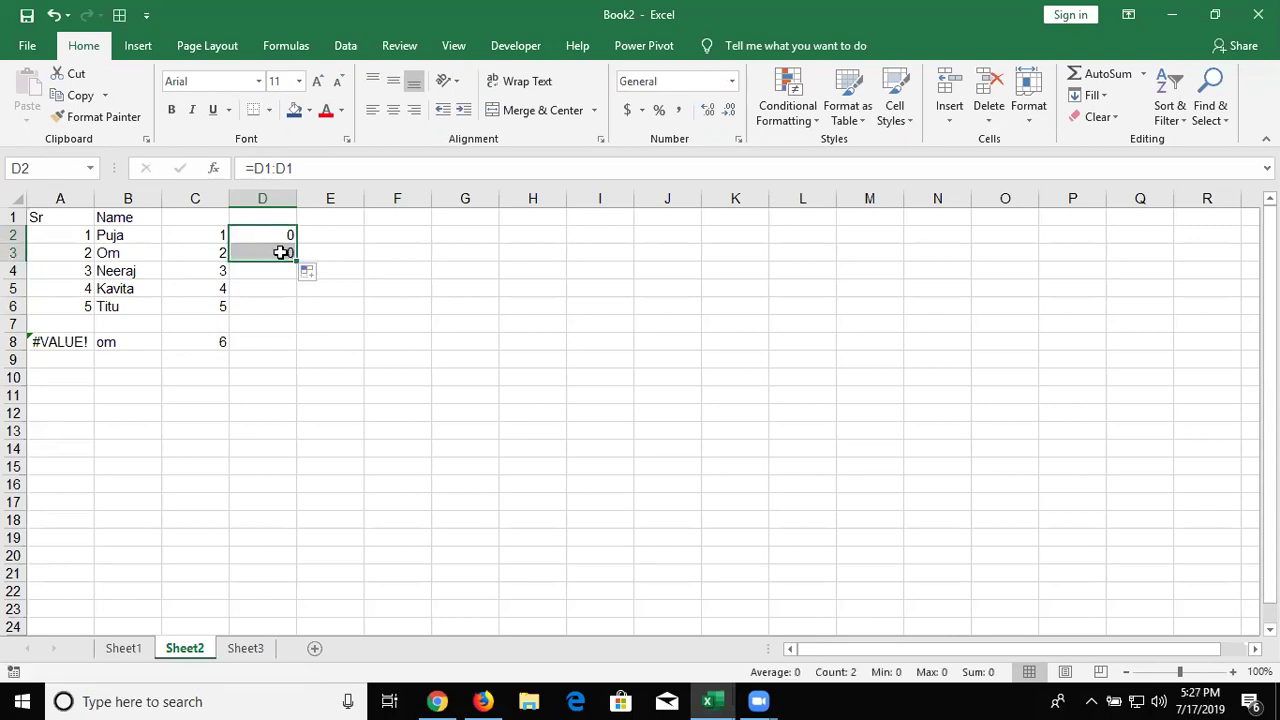
click(280, 252)
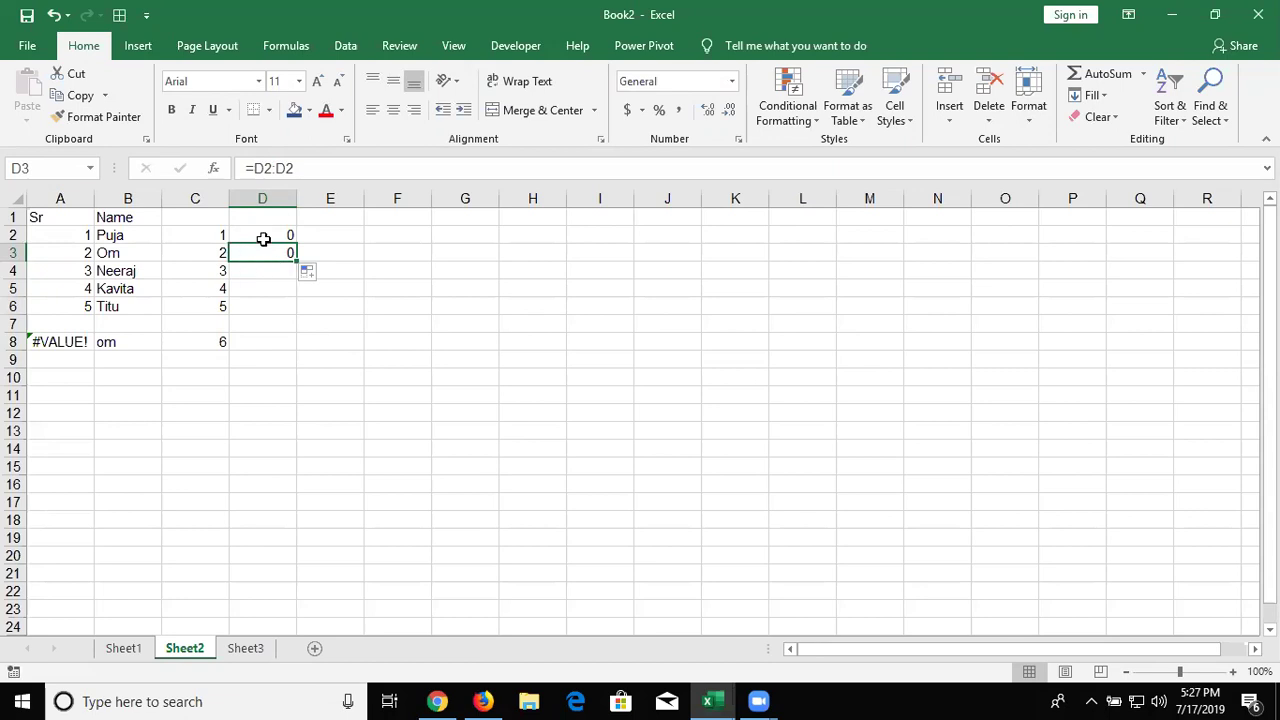
key(Delete)
Step: Edit D2's formula to =$D$1:D1 using F4
click(286, 235)
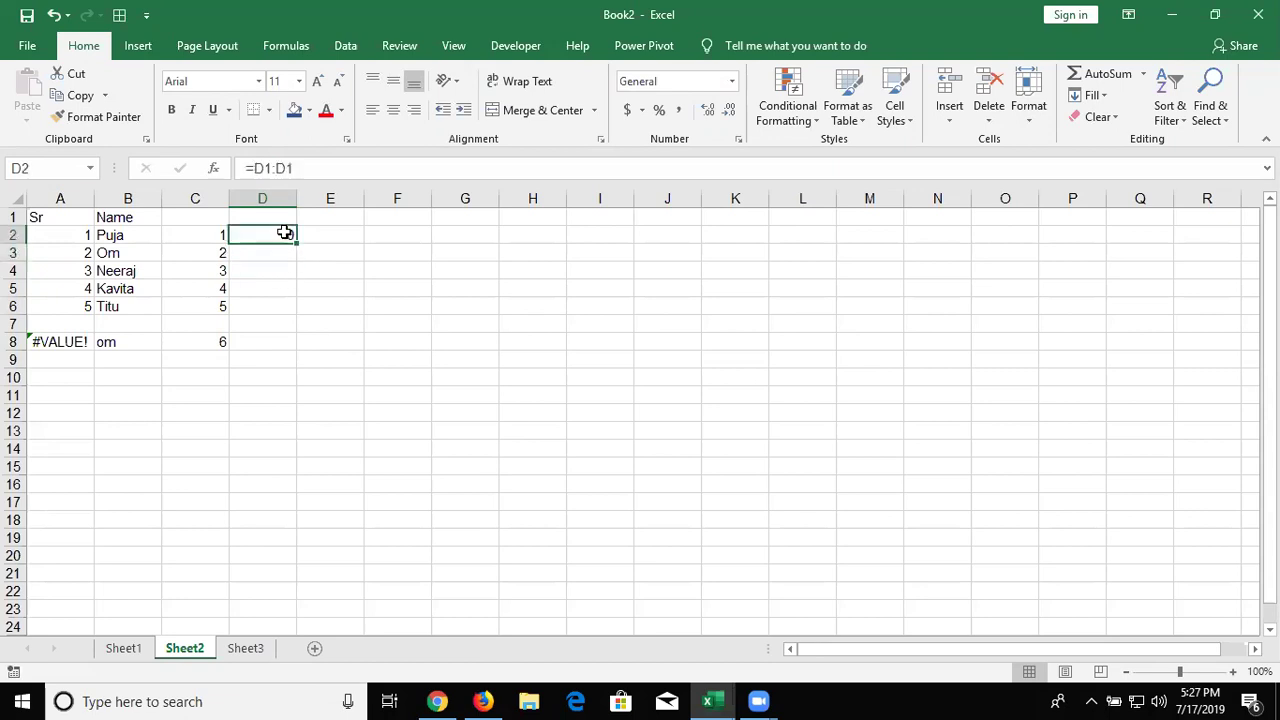
click(264, 169)
key(F4)
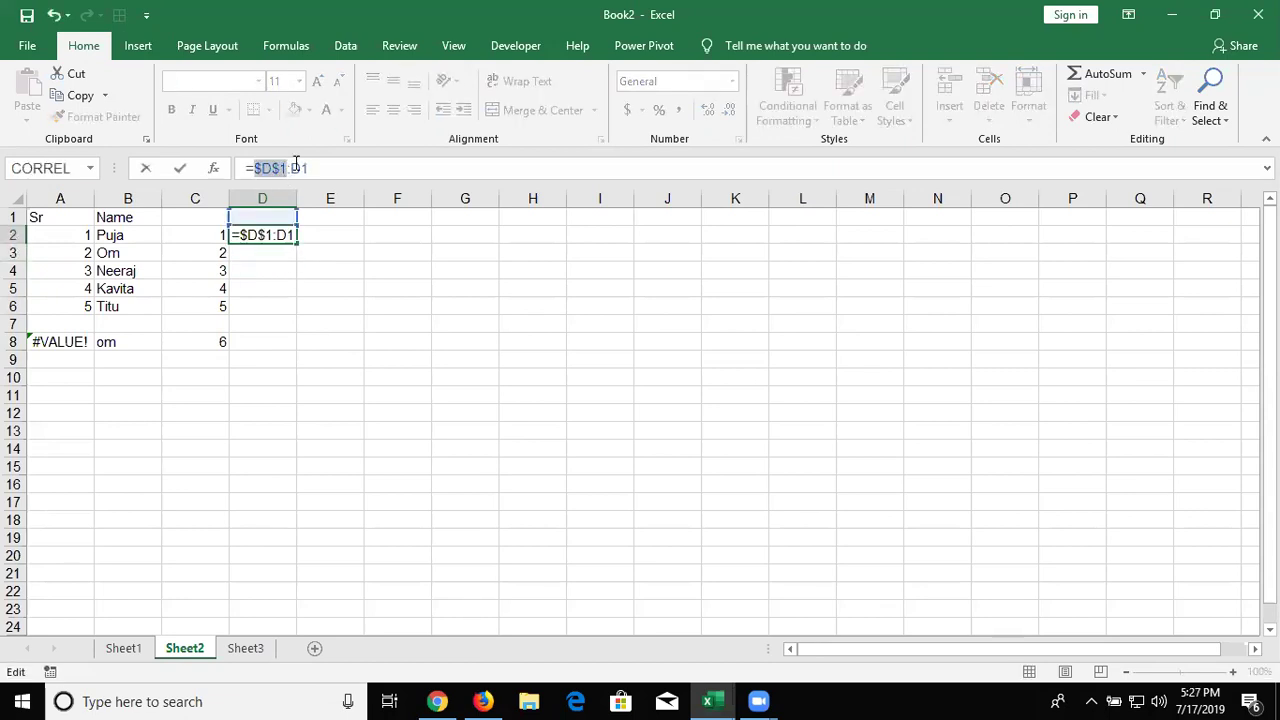
drag(297, 168, 312, 168)
key(Return)
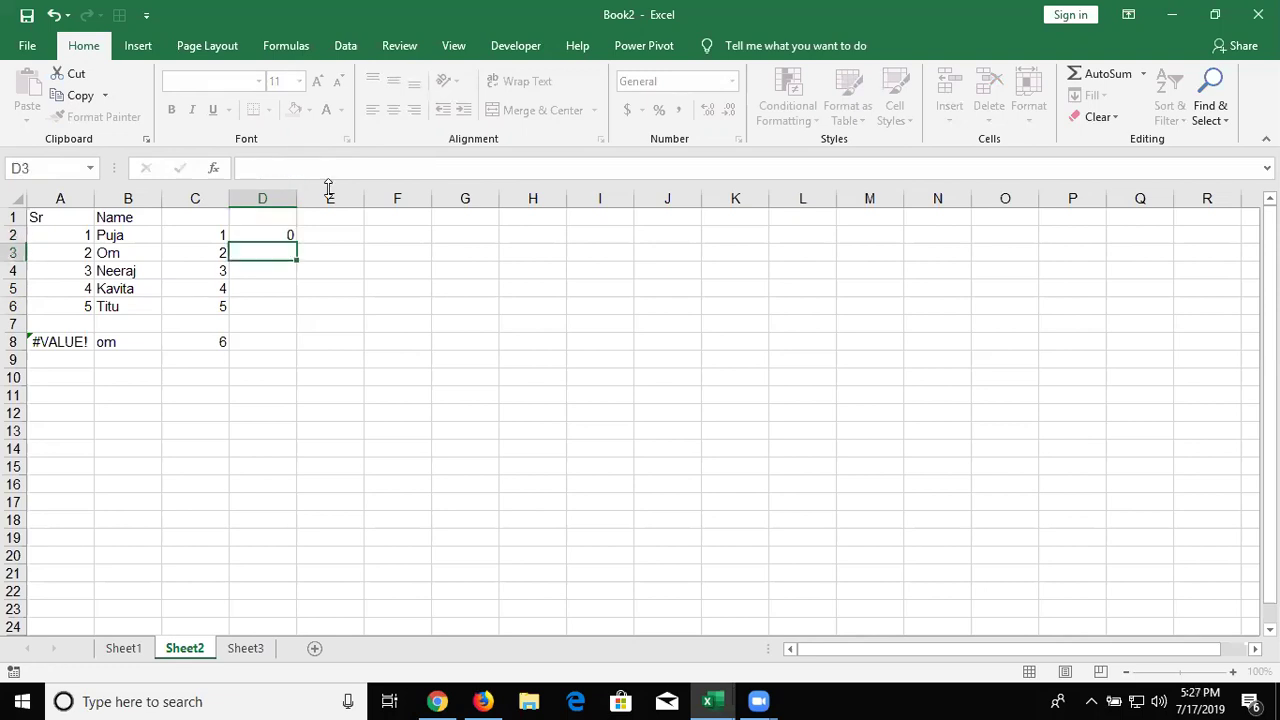
key(Up)
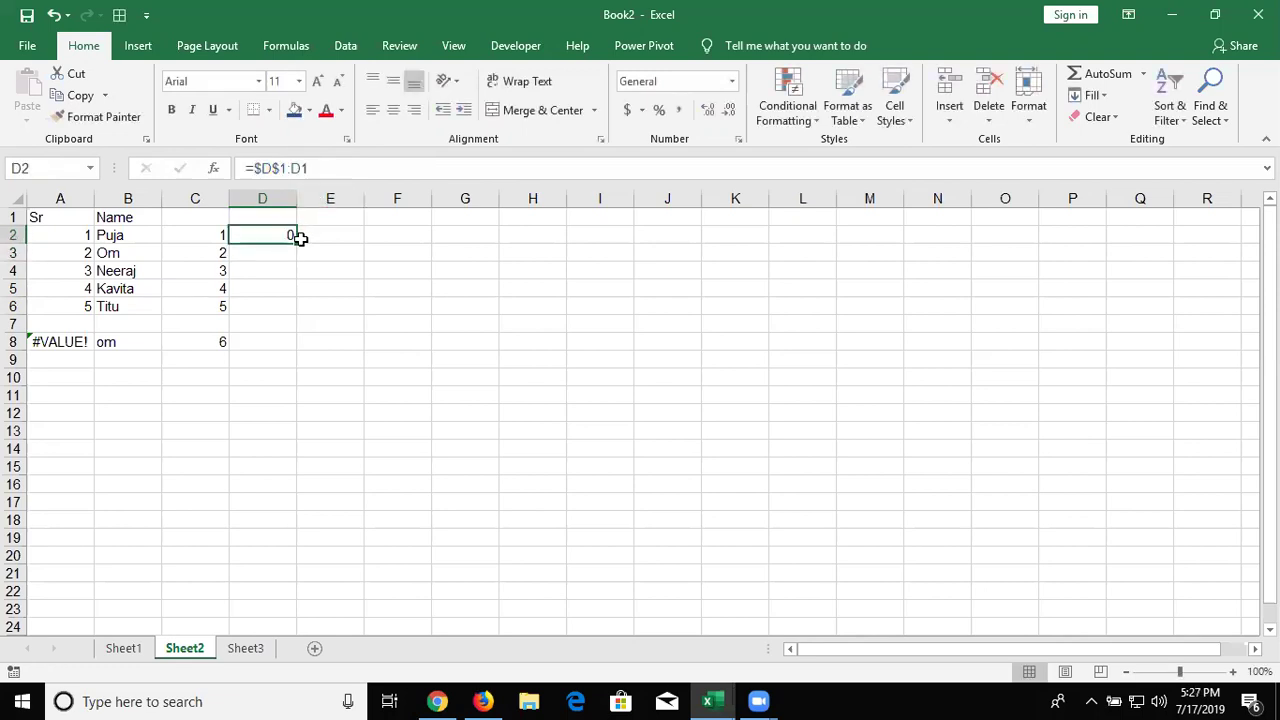
Step: Fill D2's formula into D3 and D4, inspect their ranges, then clear D1:D5
drag(296, 244, 297, 258)
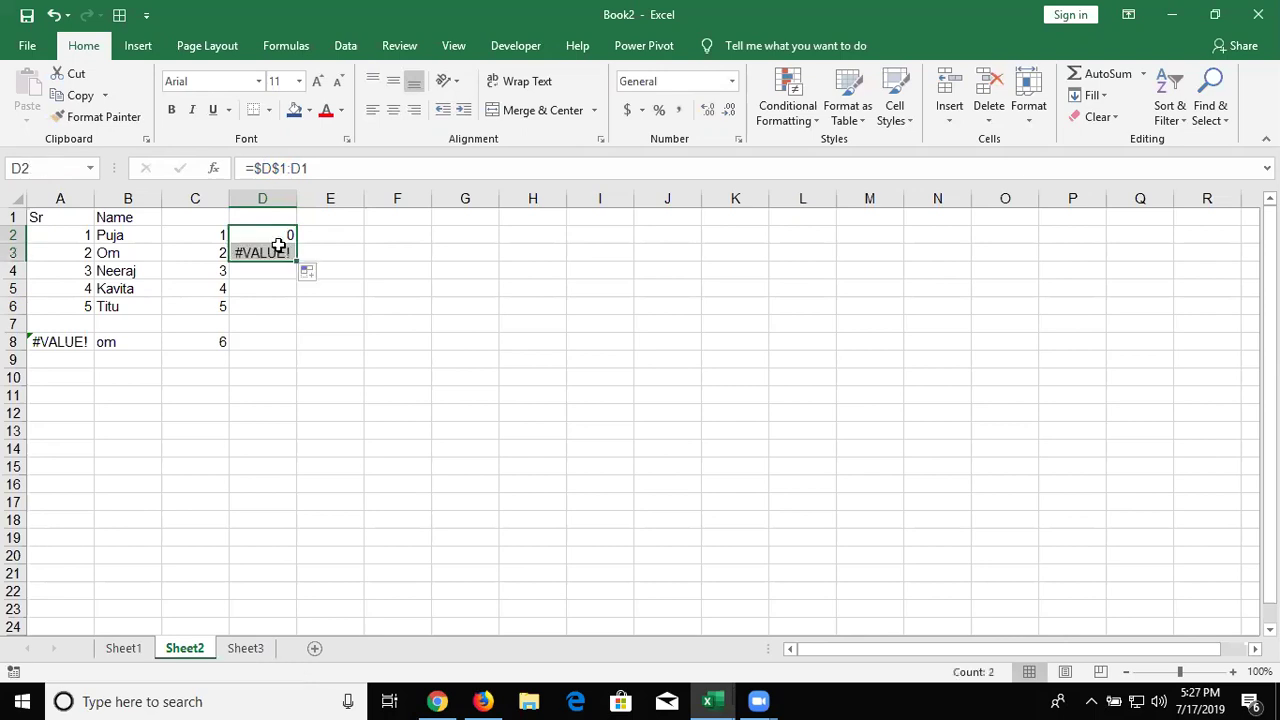
click(280, 254)
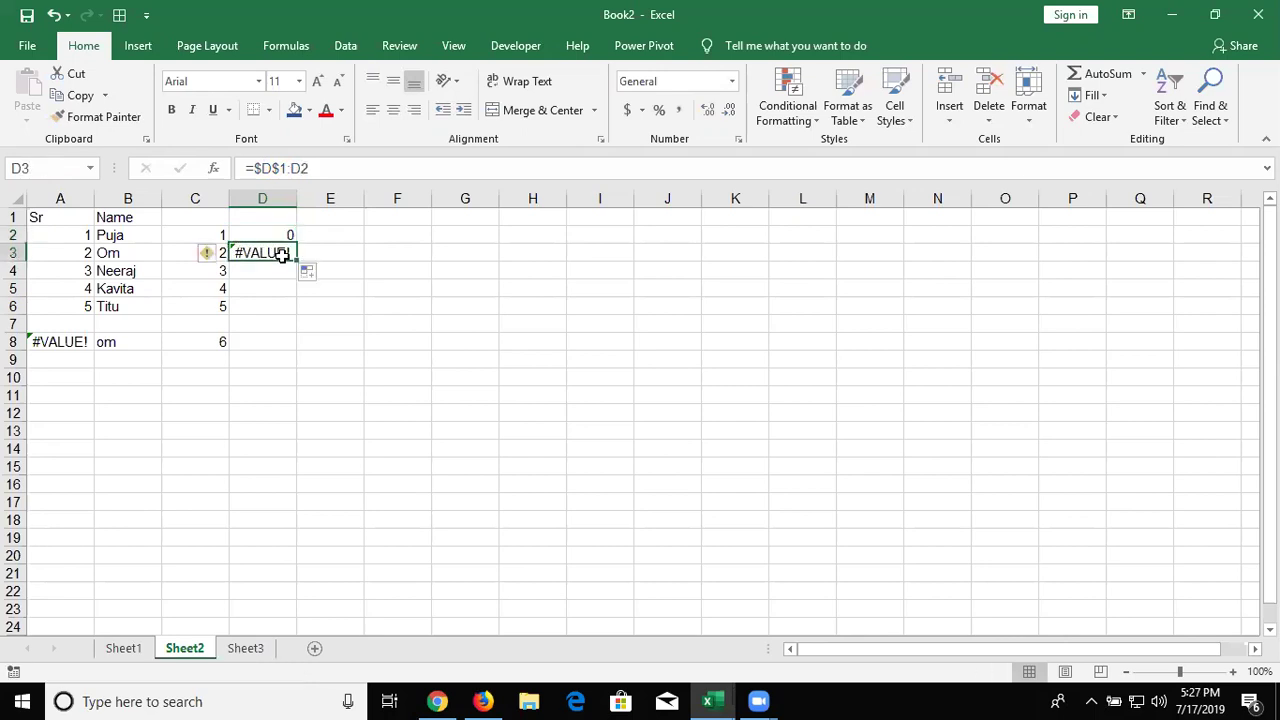
double_click(280, 254)
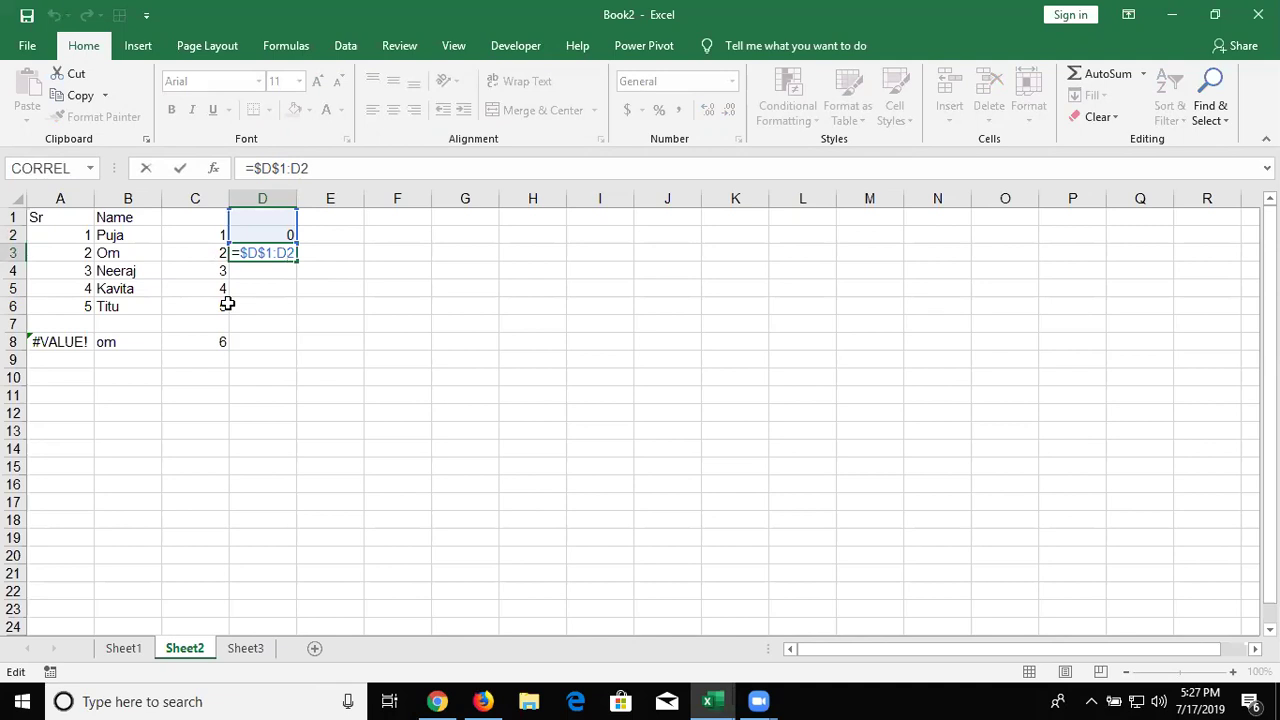
key(Escape)
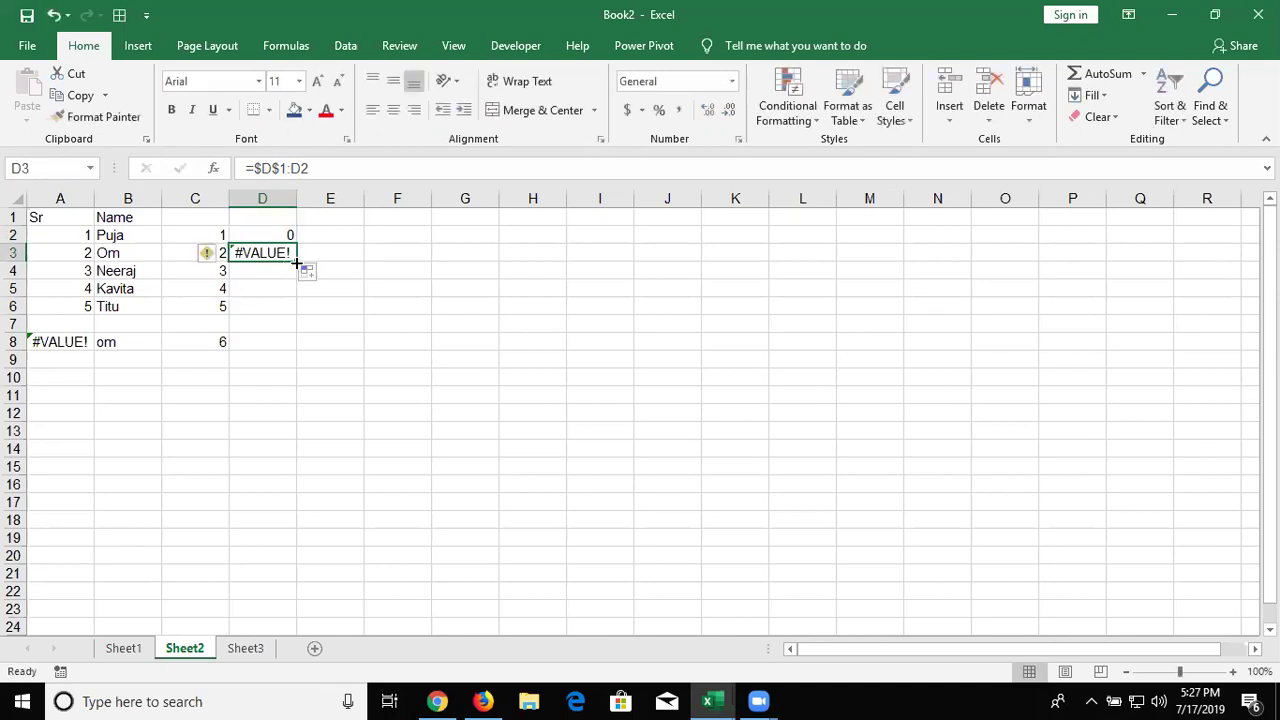
drag(296, 277, 266, 285)
double_click(262, 271)
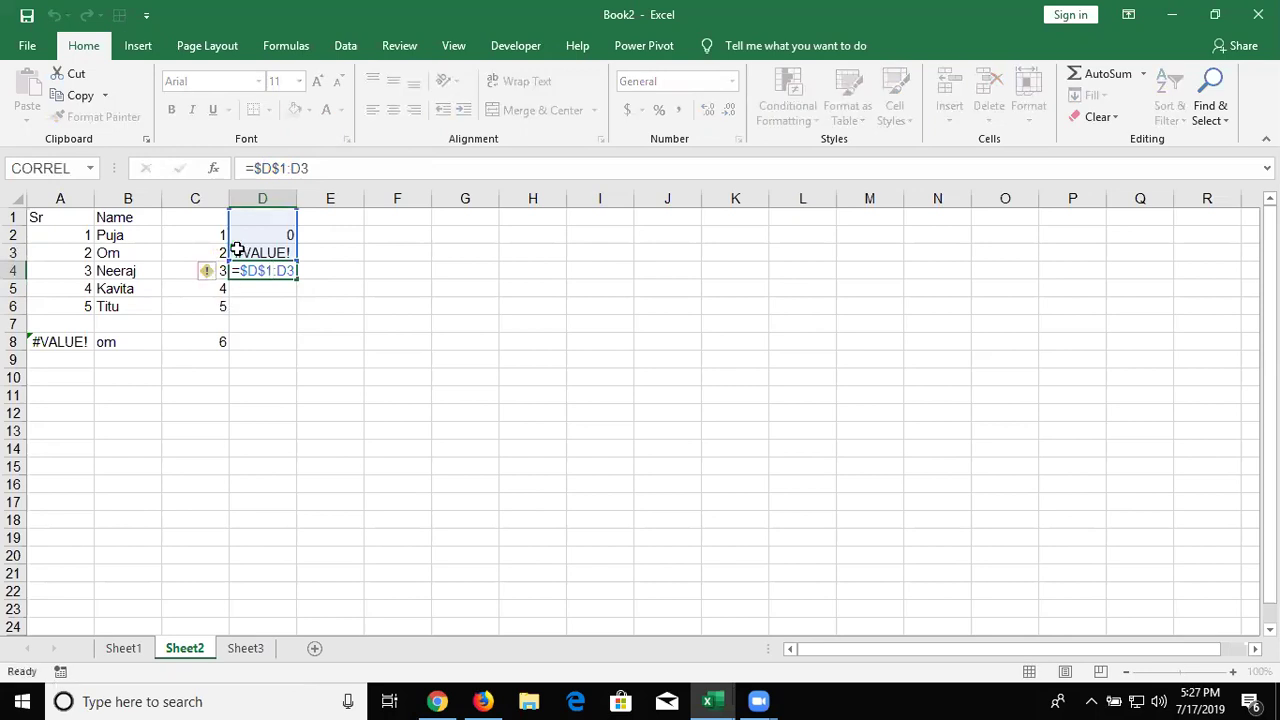
key(Escape)
drag(258, 218, 256, 285)
key(Delete)
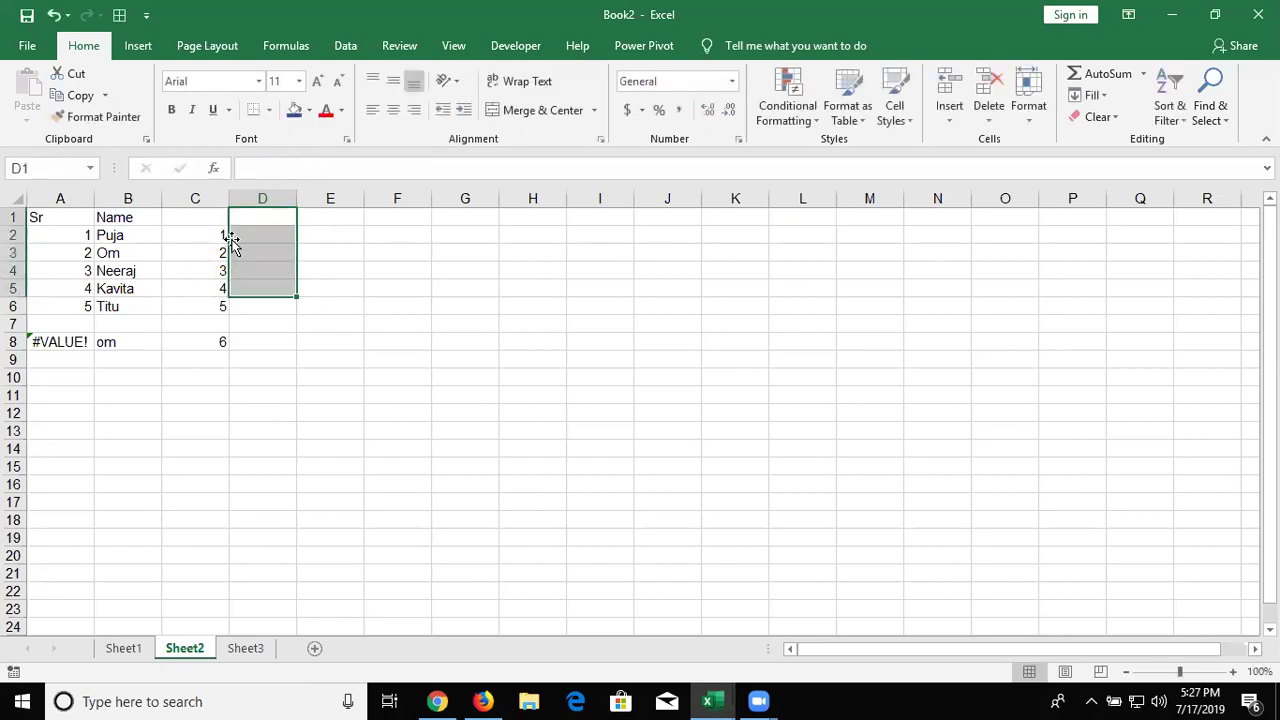
Step: Review the IF/MAX serial-number formulas in Sheet2's C2 through C6 without changing them
click(222, 234)
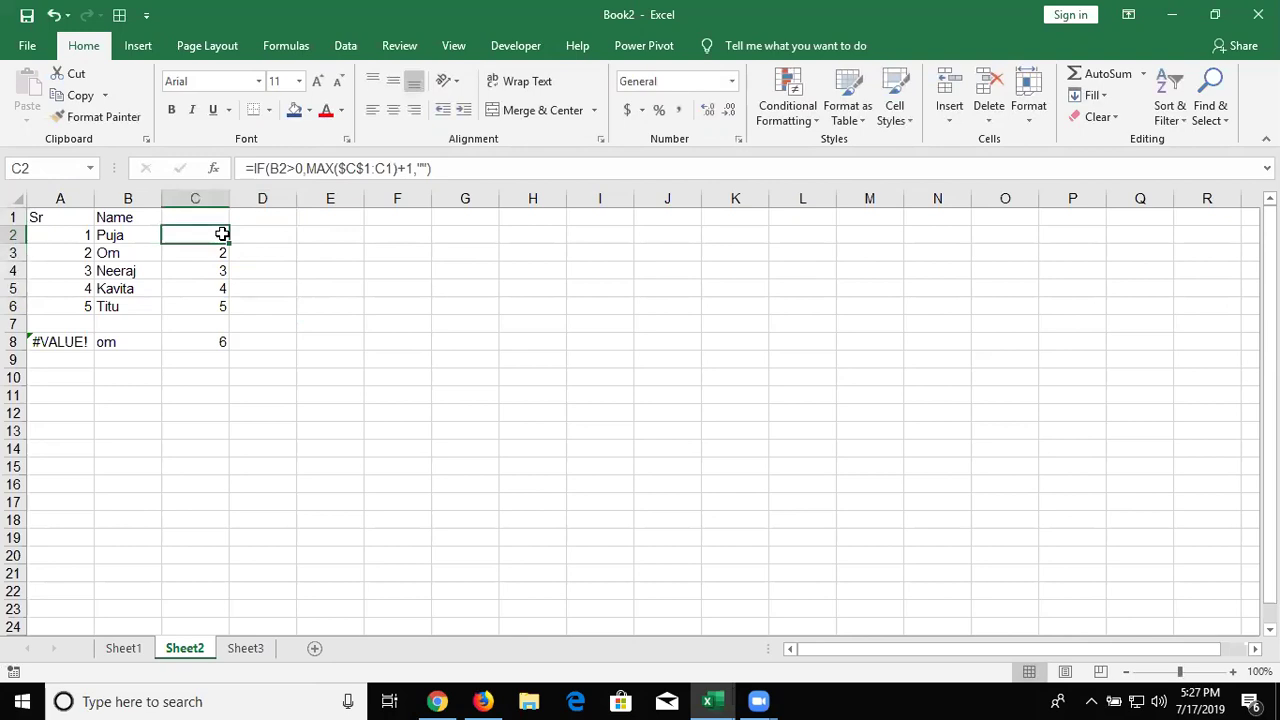
click(220, 252)
double_click(220, 253)
key(Escape)
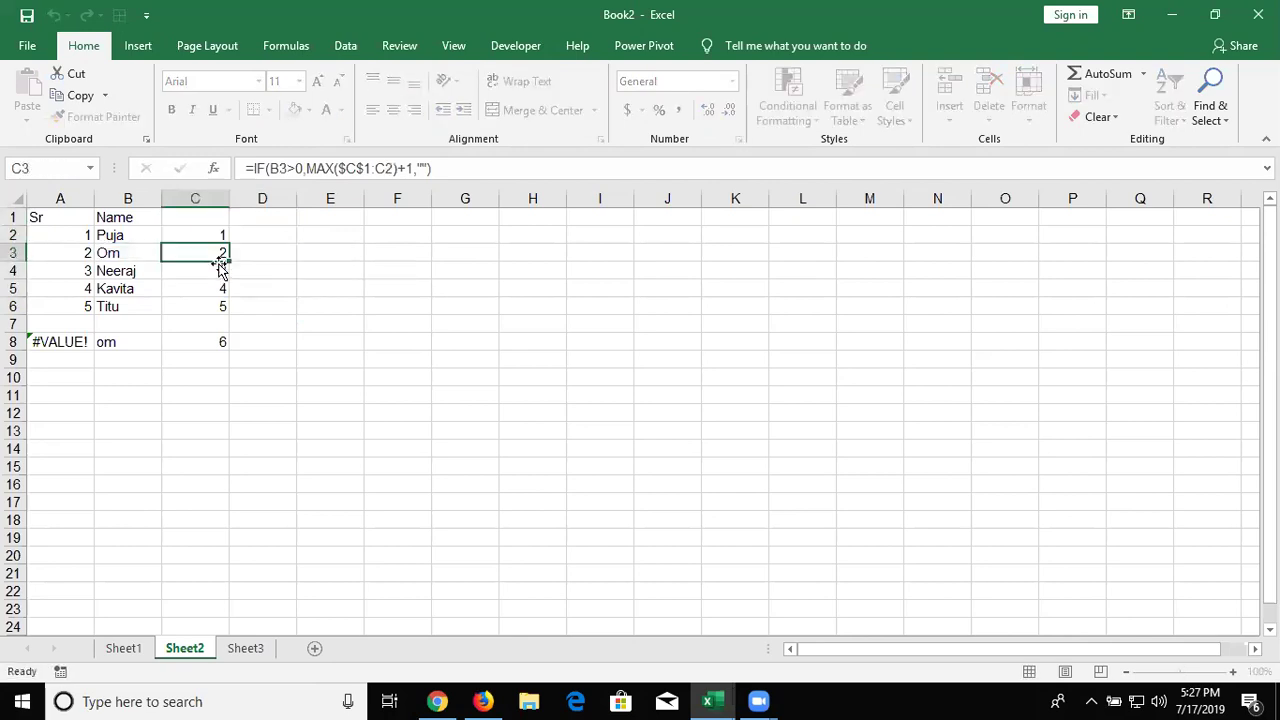
click(219, 268)
click(215, 290)
click(213, 301)
double_click(213, 301)
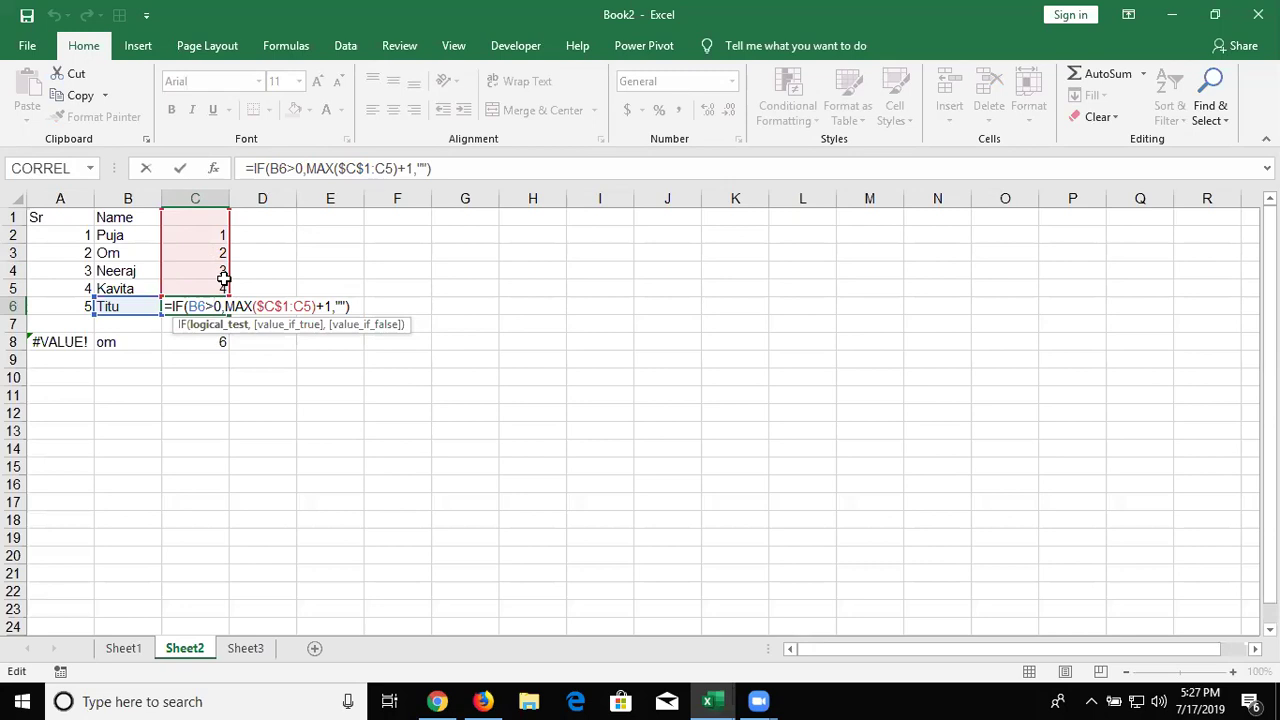
key(Return)
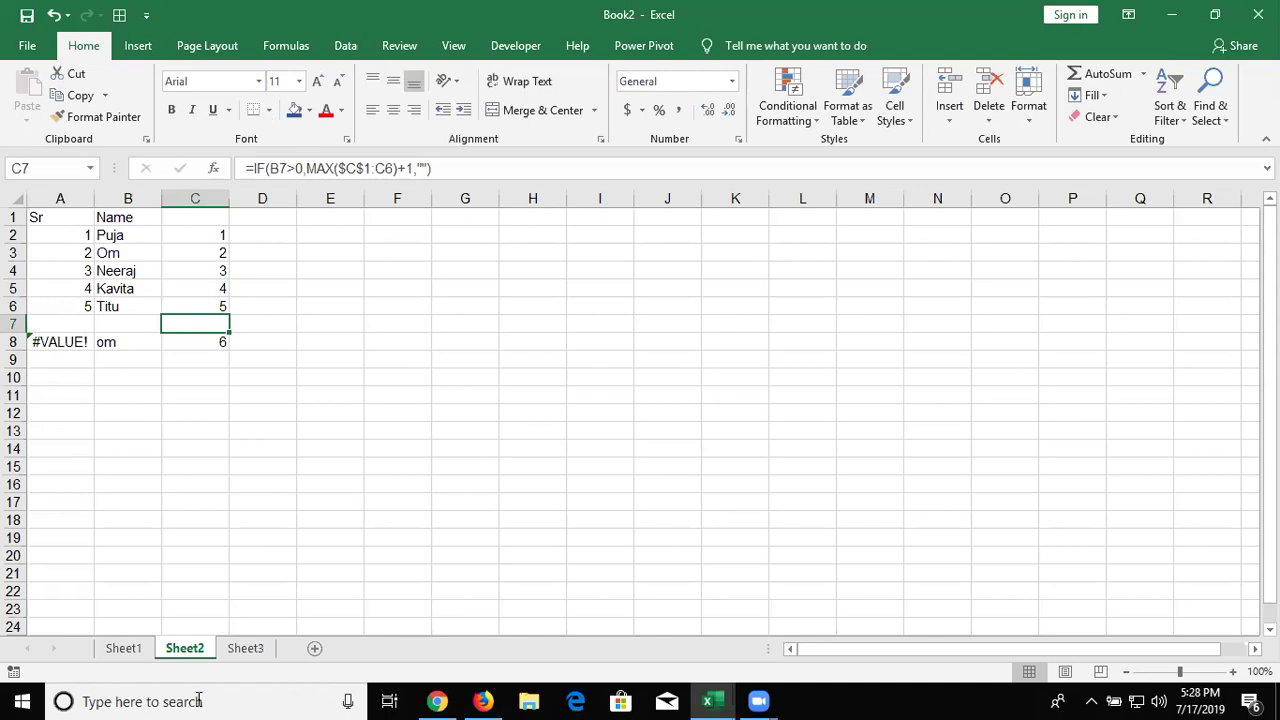
Step: On Sheet3, enter the heading Sr in A1 and the starting number 1 in A2
click(244, 646)
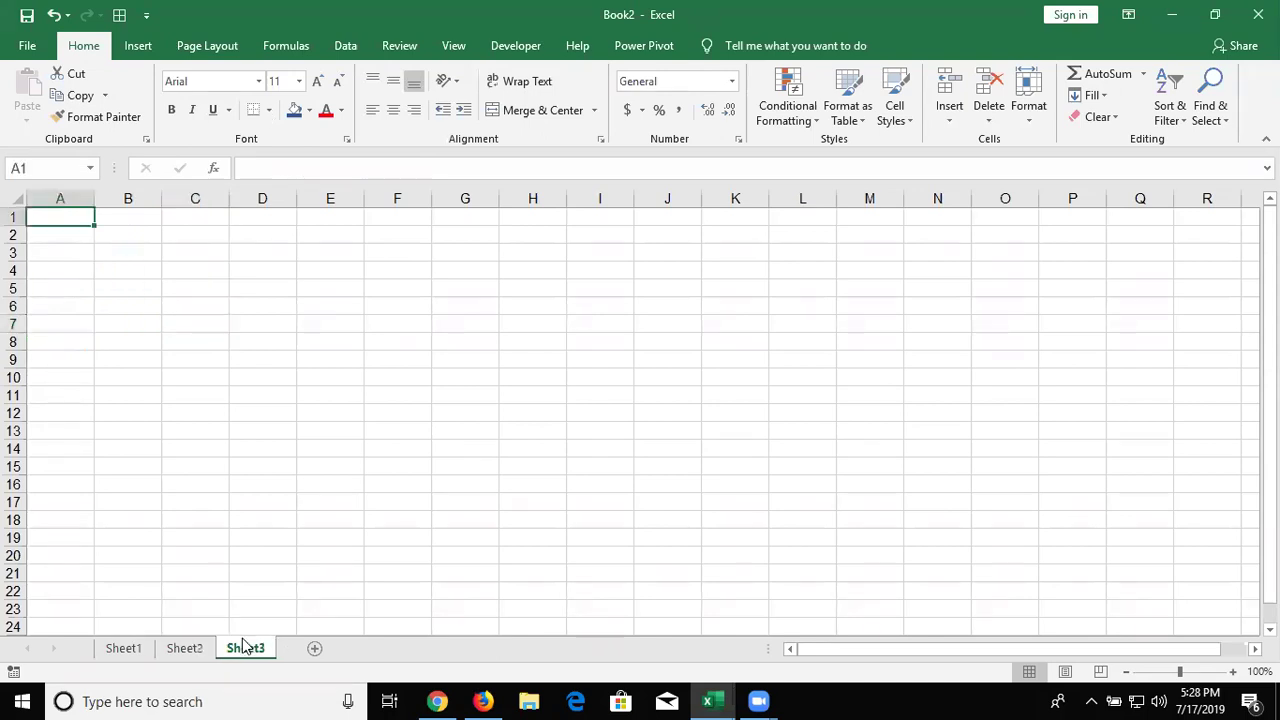
text(Sr)
key(Return)
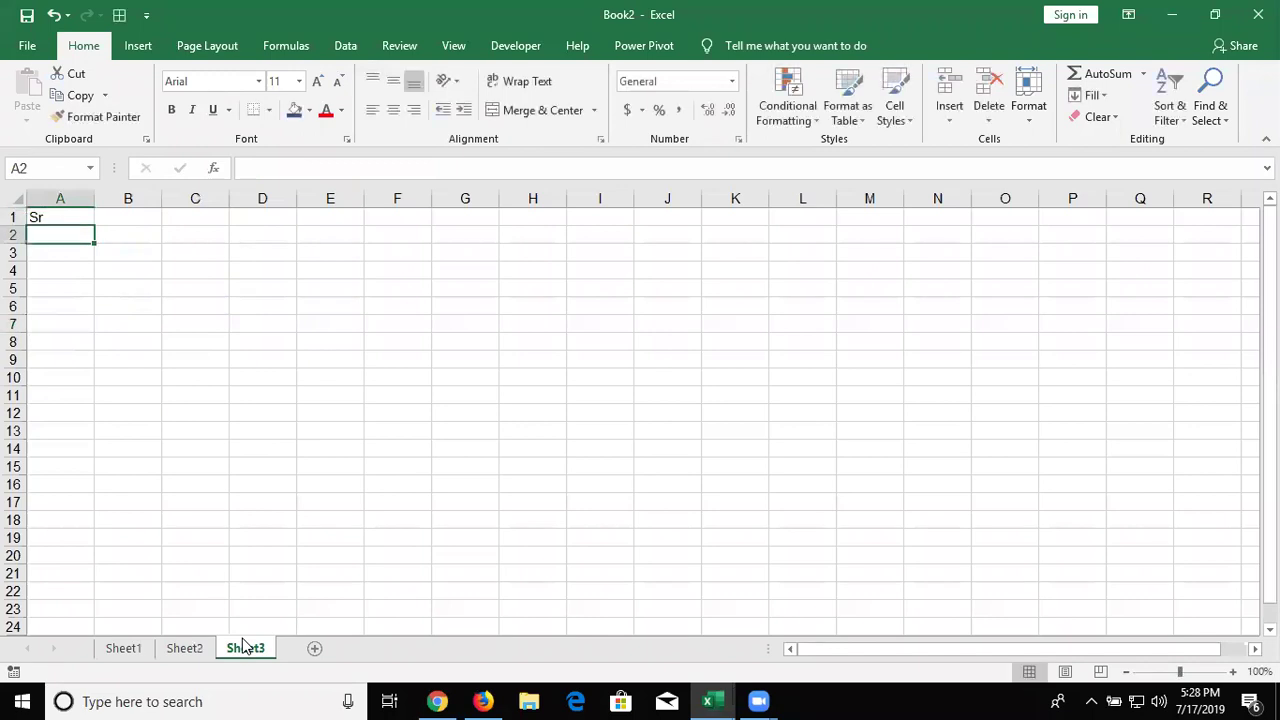
text(1)
key(Return)
key(Up)
key(Right)
key(Right)
key(Up)
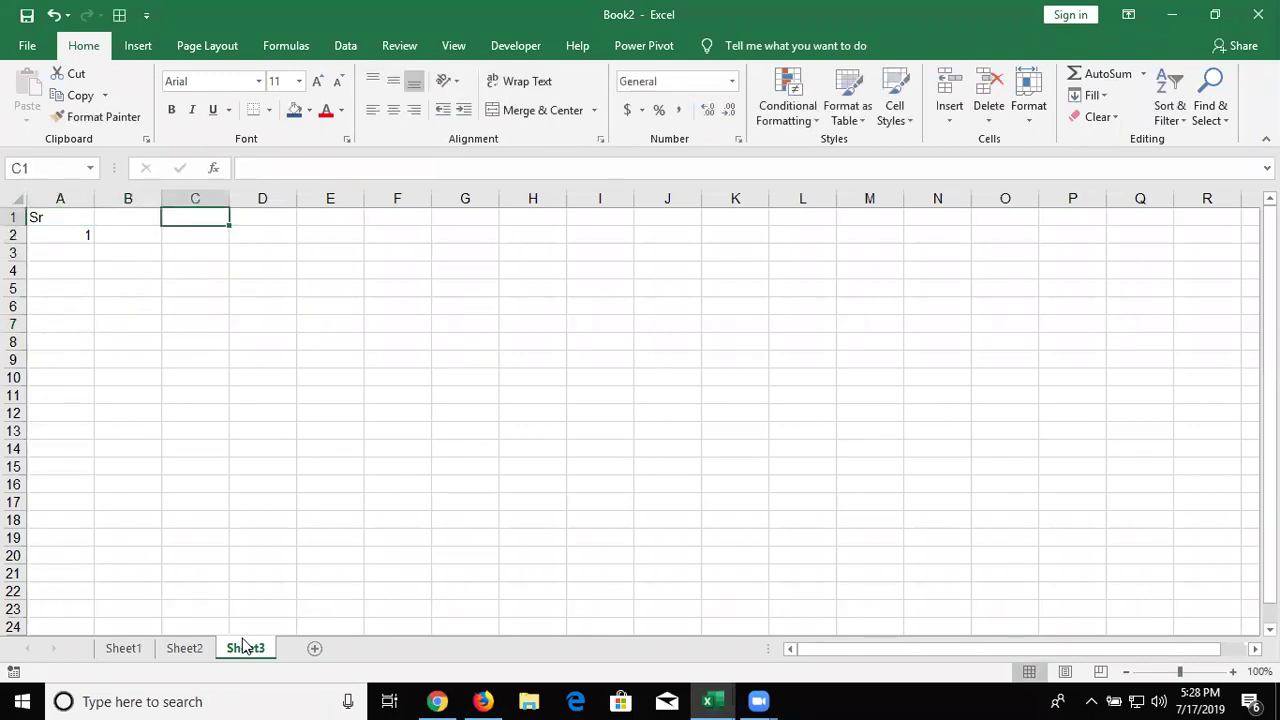
Step: Label C1 as Max and enter the maximum value 5 in D1
text(Max)
key(Tab)
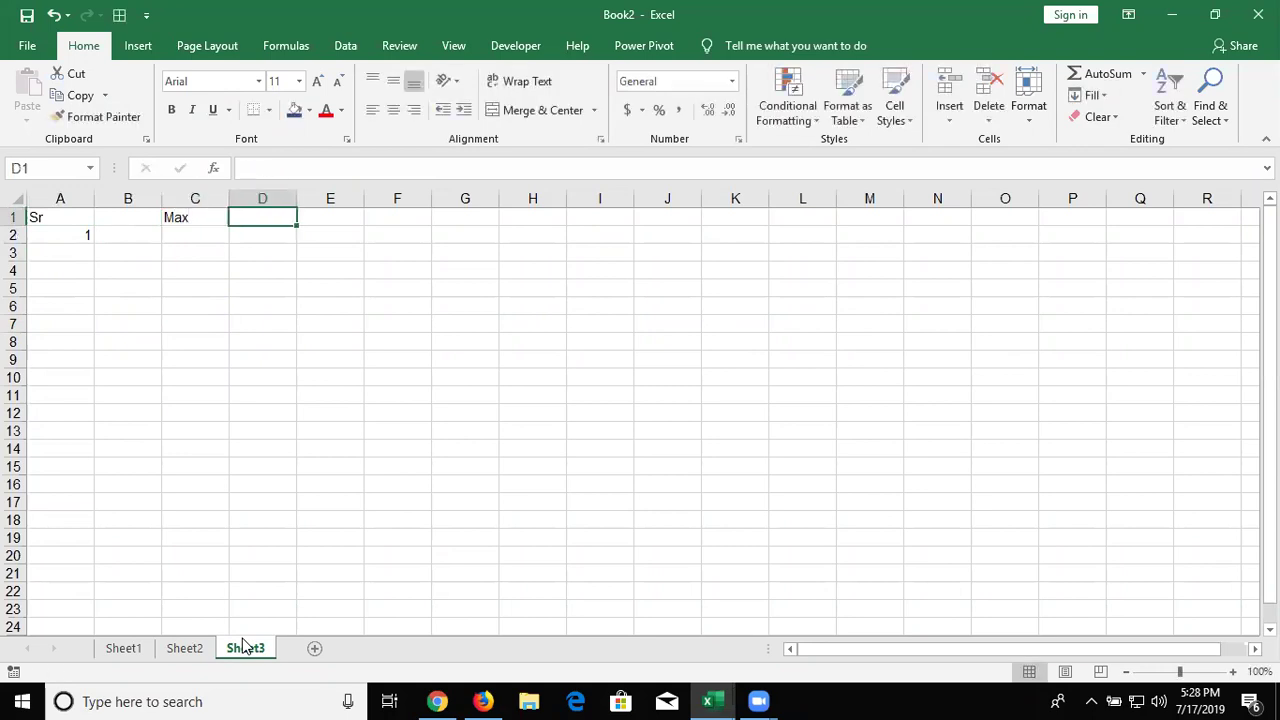
text(5)
key(Return)
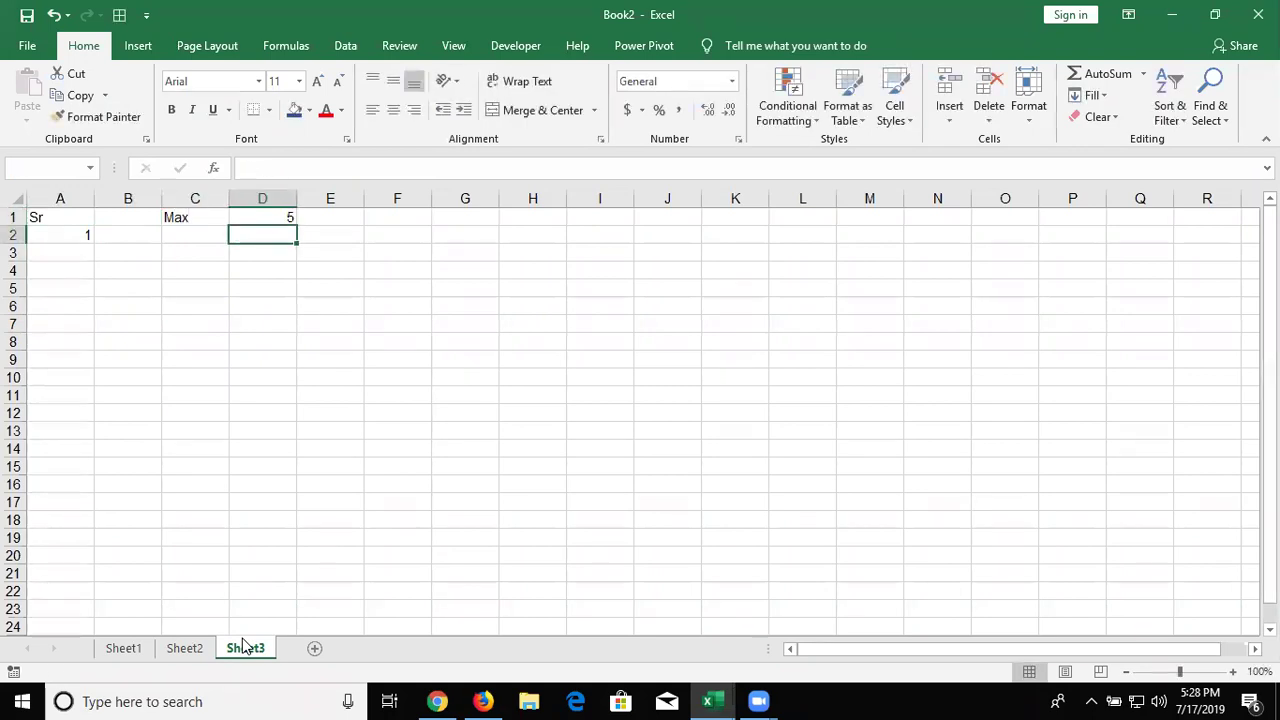
Step: Enter =IF(A2+1>D1,"",A2+1) in A3 to count up from A2
key(Down)
key(Home)
text(=I)
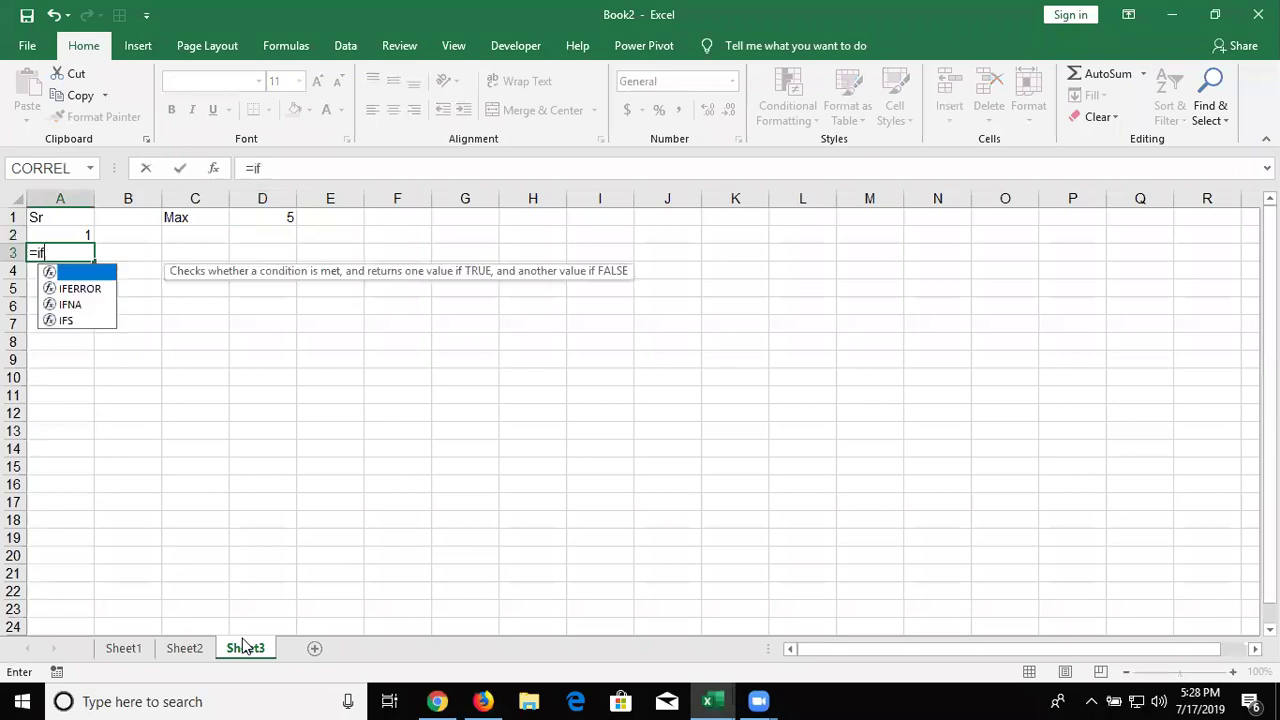
text(F()
key(Up)
text(+1>)
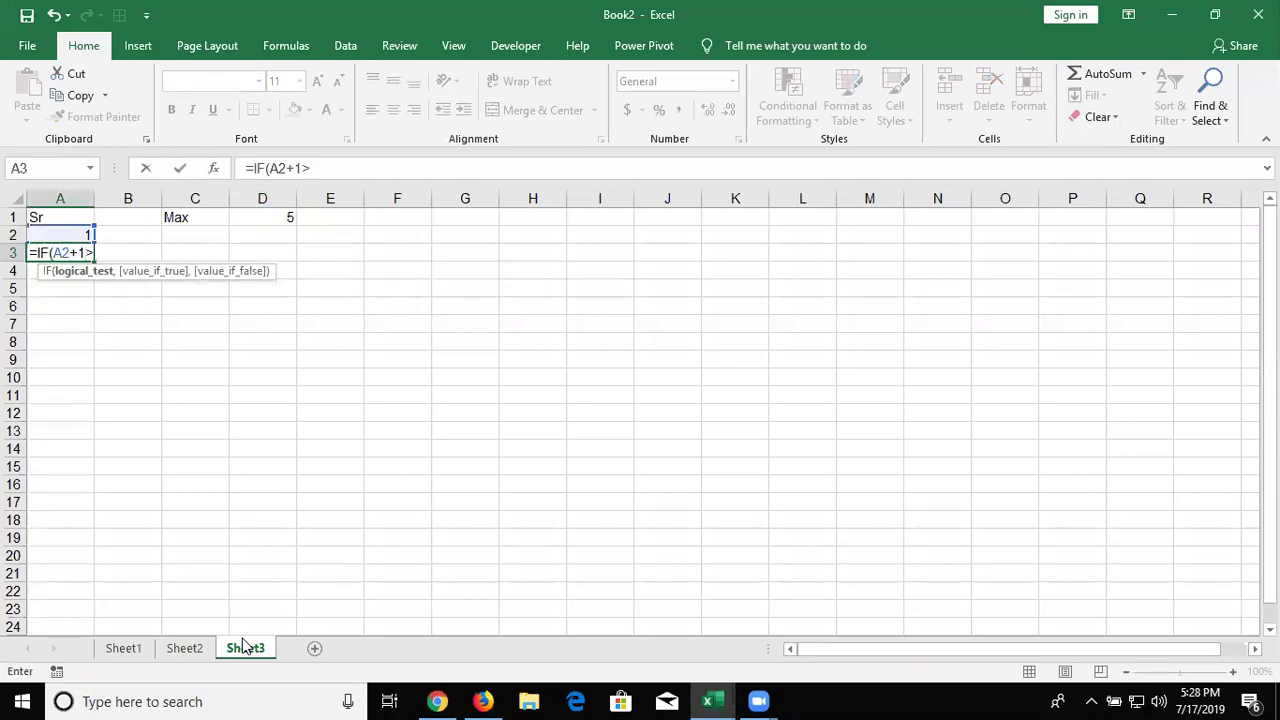
click(277, 217)
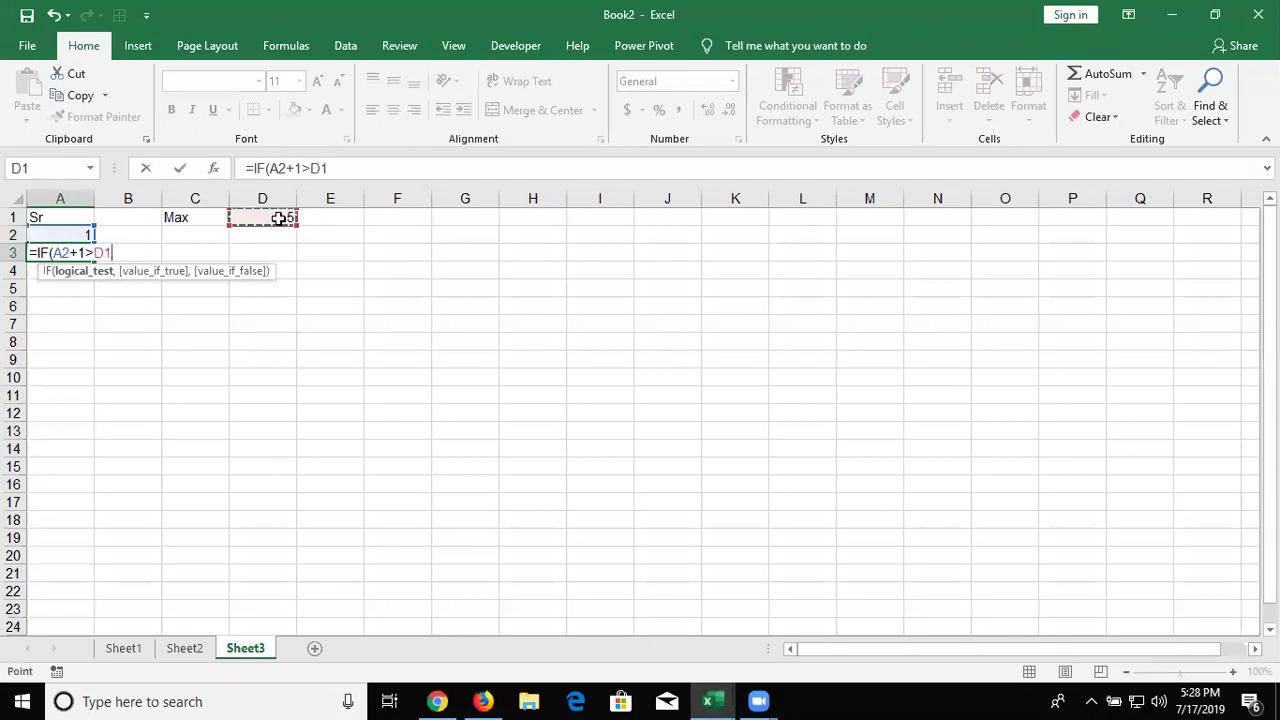
text(,"",)
key(Up)
text(+1)
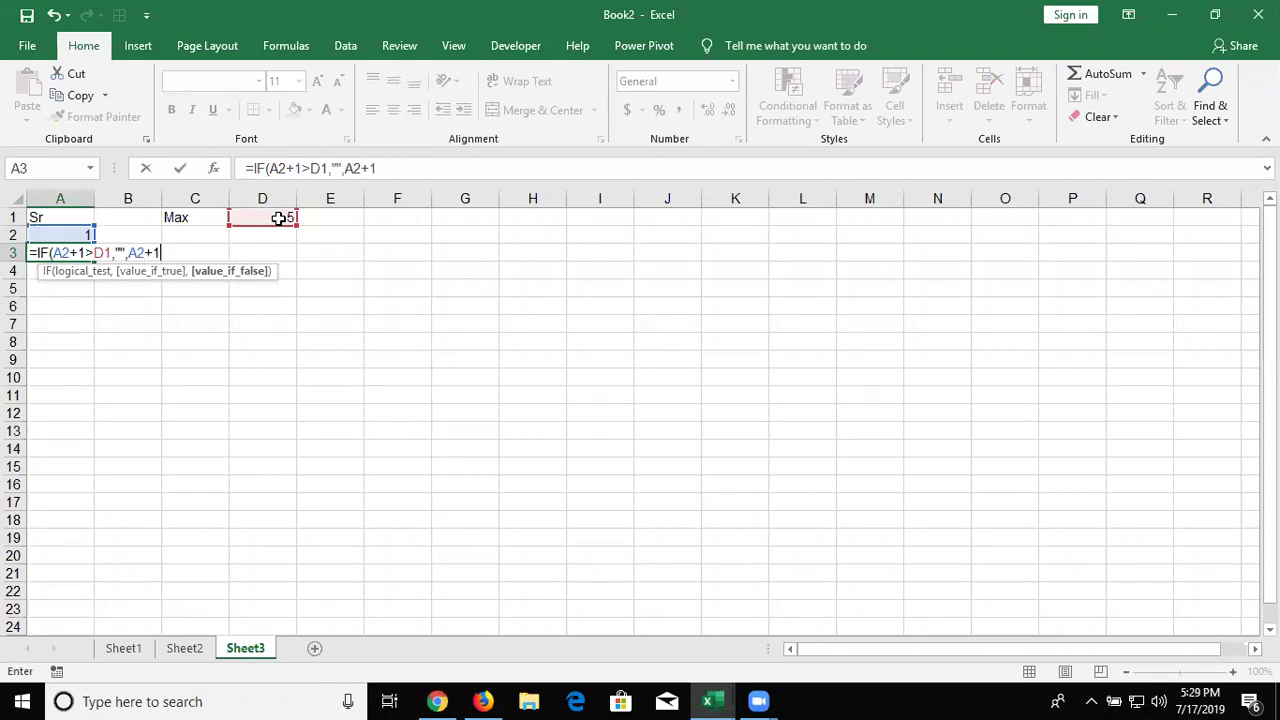
text())
key(ctrl+Return)
Step: Fill the A3 numbering formula down to A8
key(shift+Down)
key(shift+Down)
key(shift+Down)
key(shift+Down)
key(shift+Down)
key(ctrl+d)
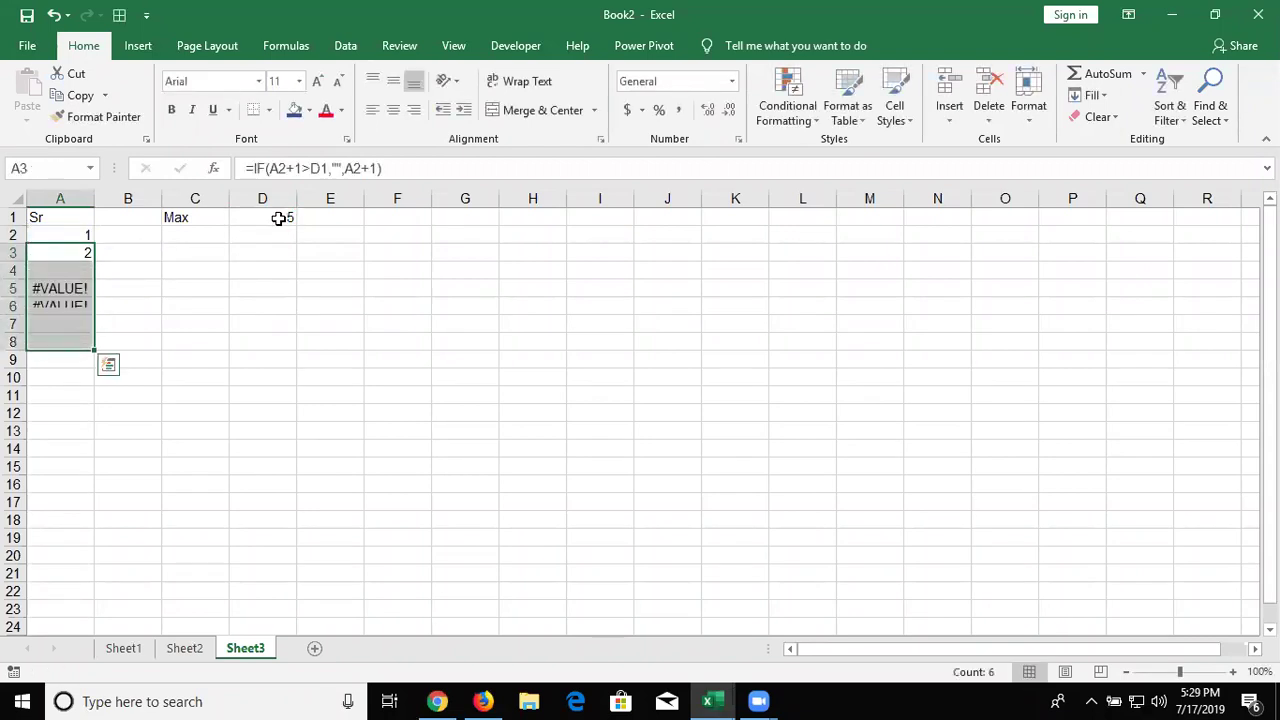
key(Up)
key(Down)
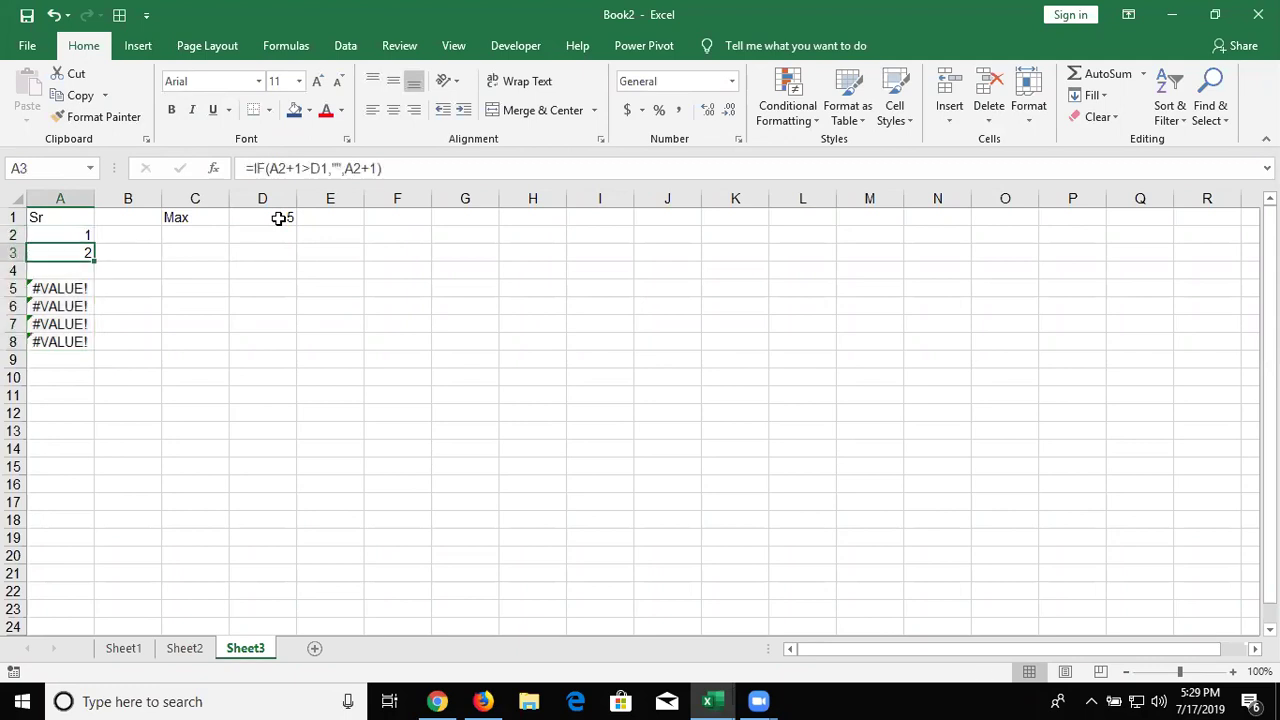
Step: Make the D1 reference absolute ($D$1) in A3's formula and fill it down to A12
click(324, 170)
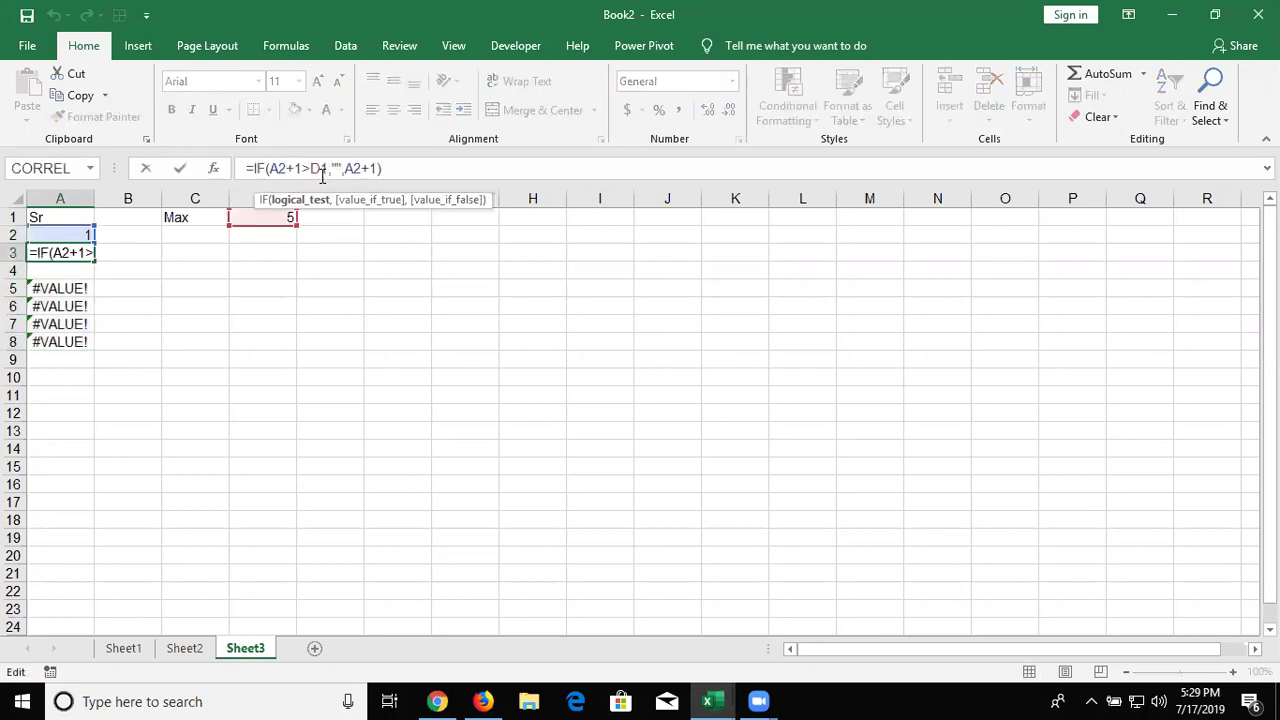
key(F4)
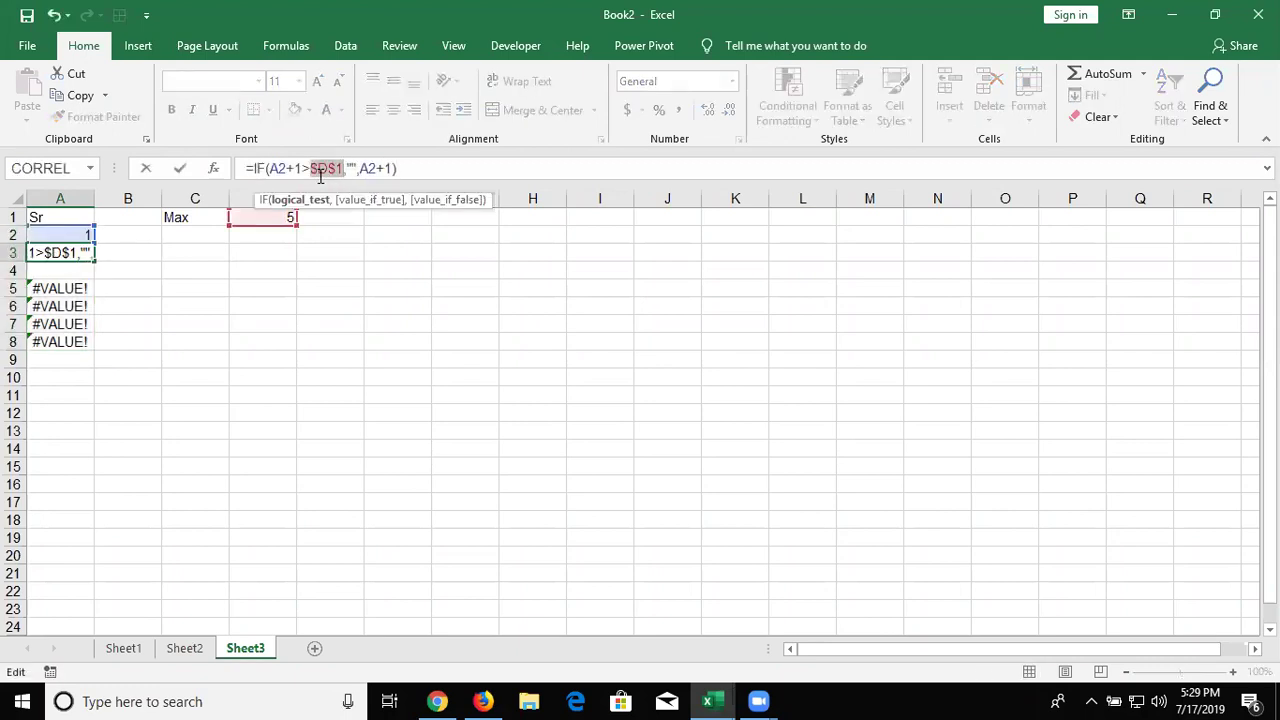
key(ctrl+Return)
key(shift+Down)
key(shift+Down)
key(shift+Down)
key(shift+Down)
key(ctrl+d)
key(Down)
key(Down)
key(Down)
key(Down)
key(Down)
key(Down)
key(Down)
key(Down)
key(ctrl+Home)
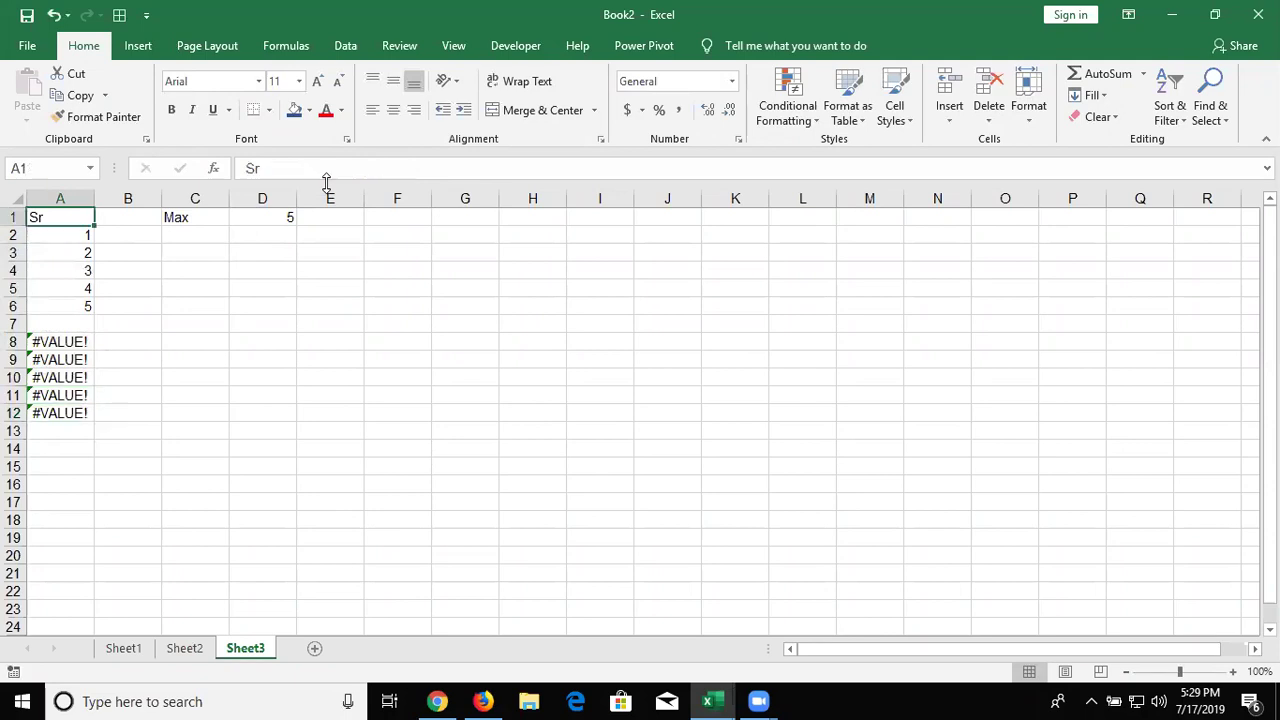
key(Down)
key(Down)
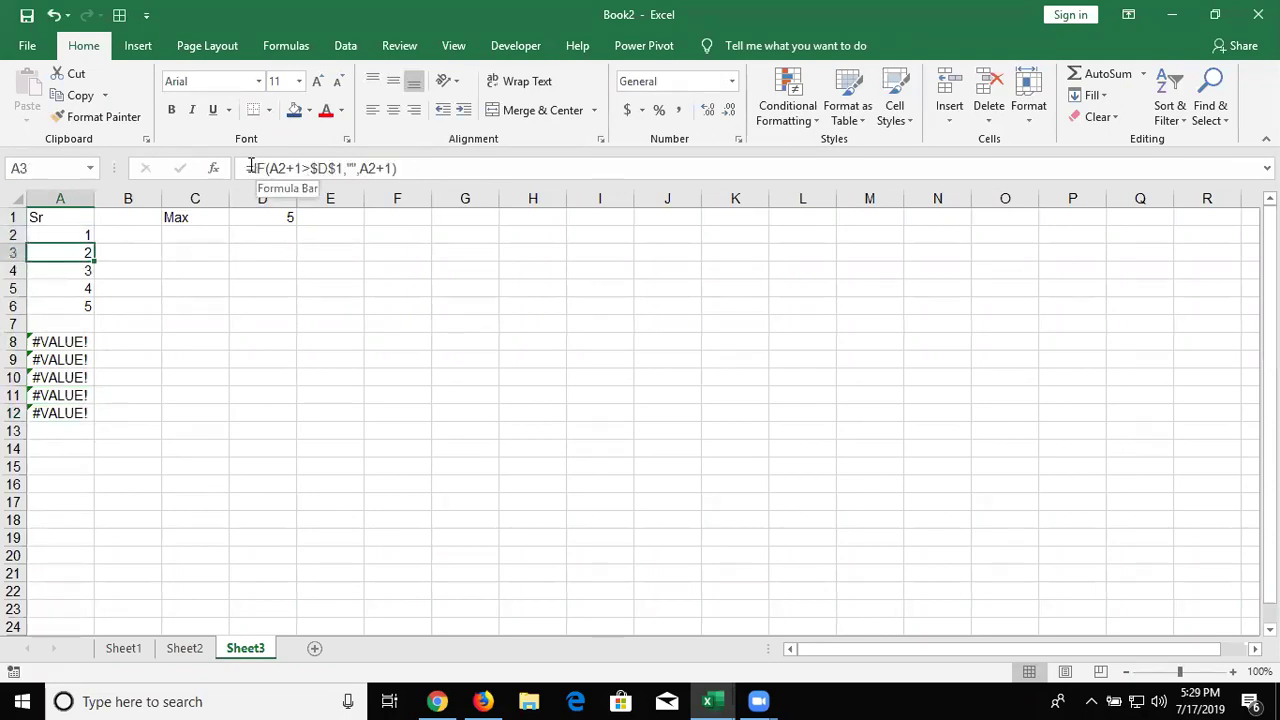
Step: Wrap A3's formula in IFERROR(...,"") and fill it down through A12
key(F2)
key(Home)
key(Right)
text(IF)
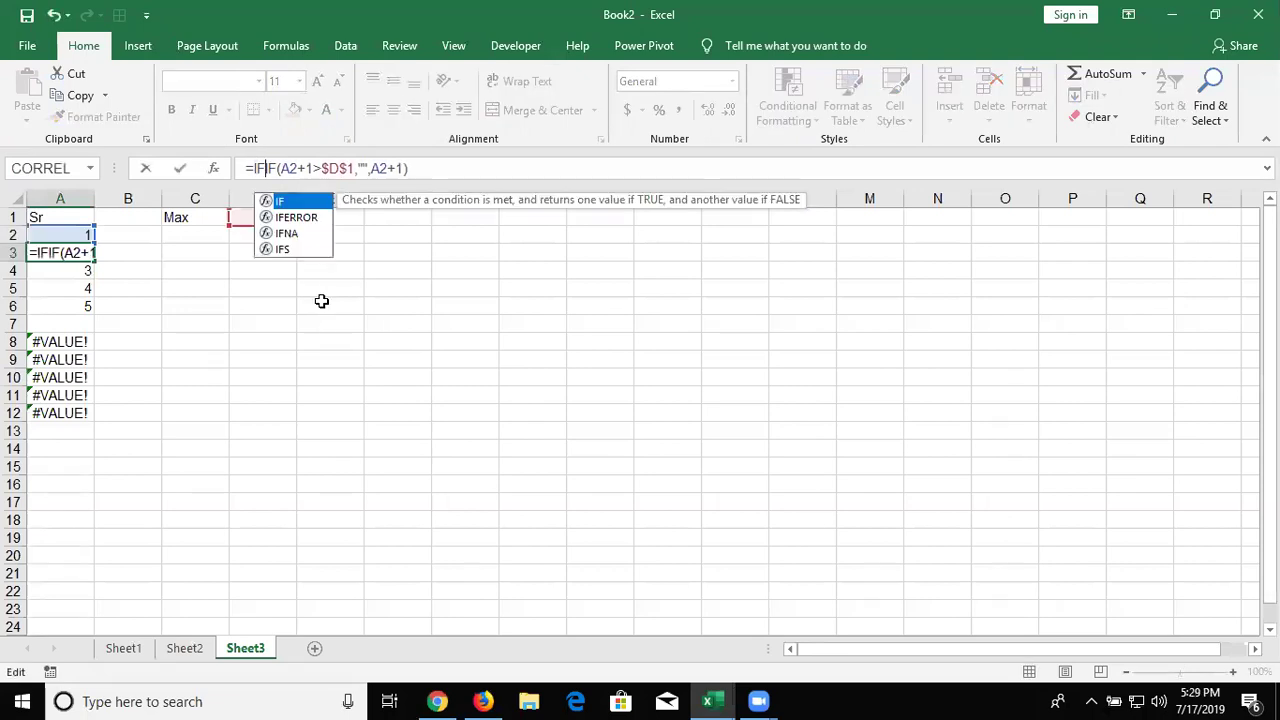
key(Down)
key(Tab)
click(475, 177)
text(,"")
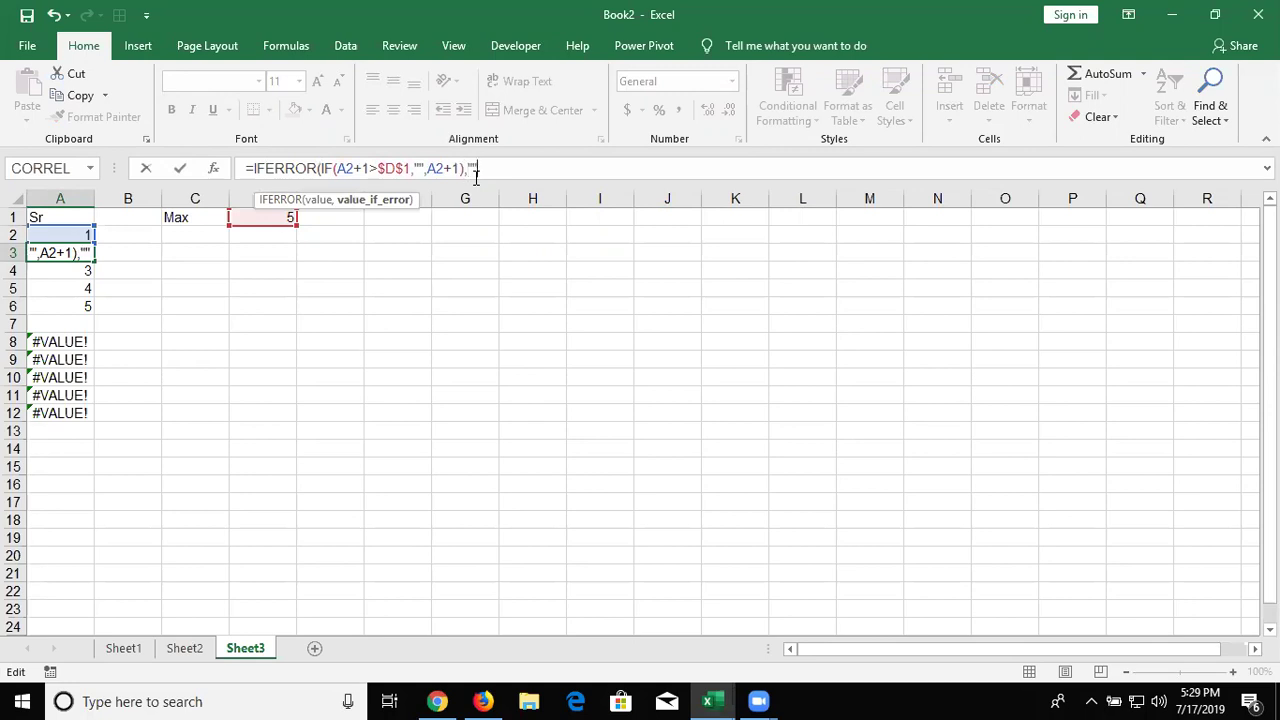
key(Return)
key(Up)
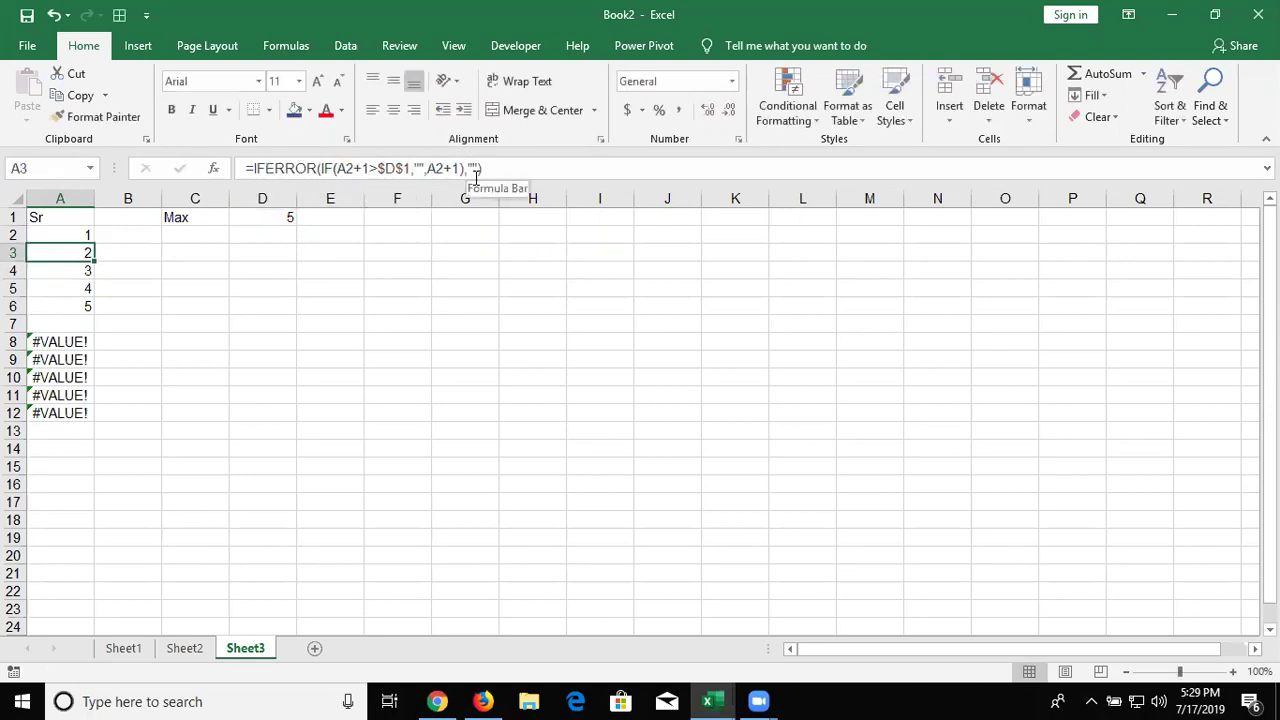
key(ctrl+shift+Down)
key(ctrl+d)
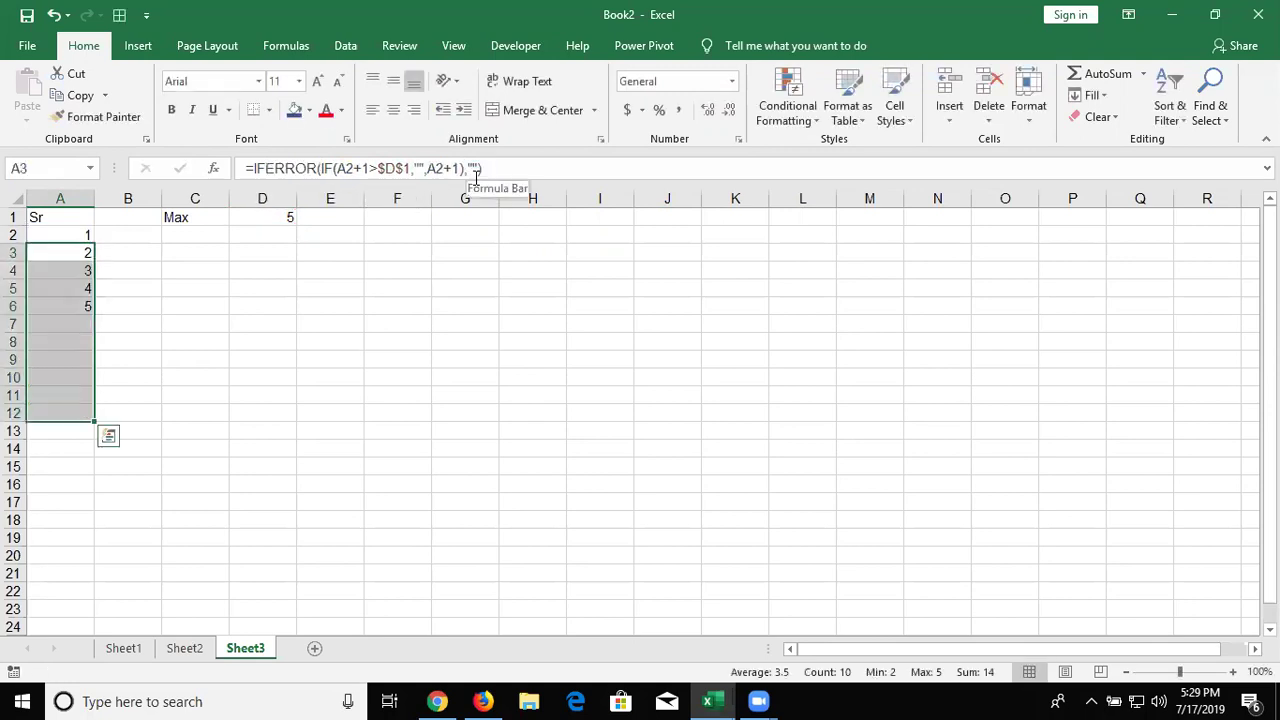
Step: Copy A12's formula down to A22 and inspect the inner IF in A3's formula
click(88, 415)
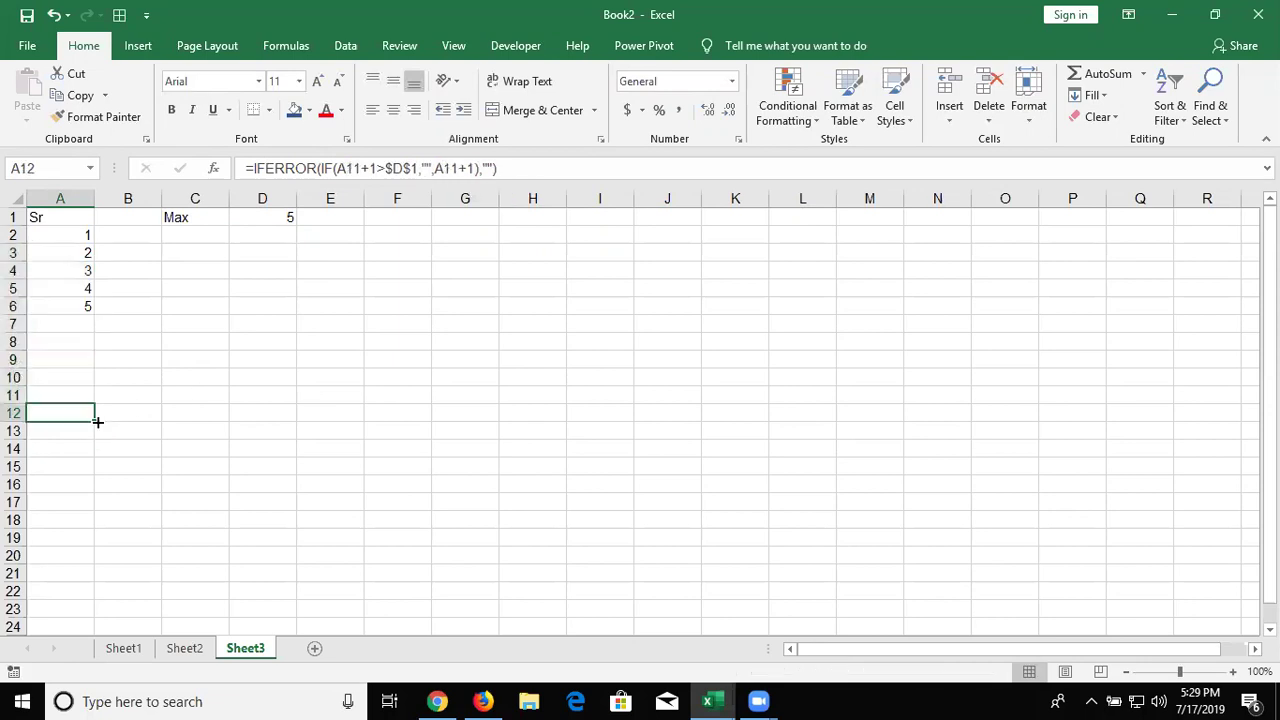
drag(97, 419, 105, 594)
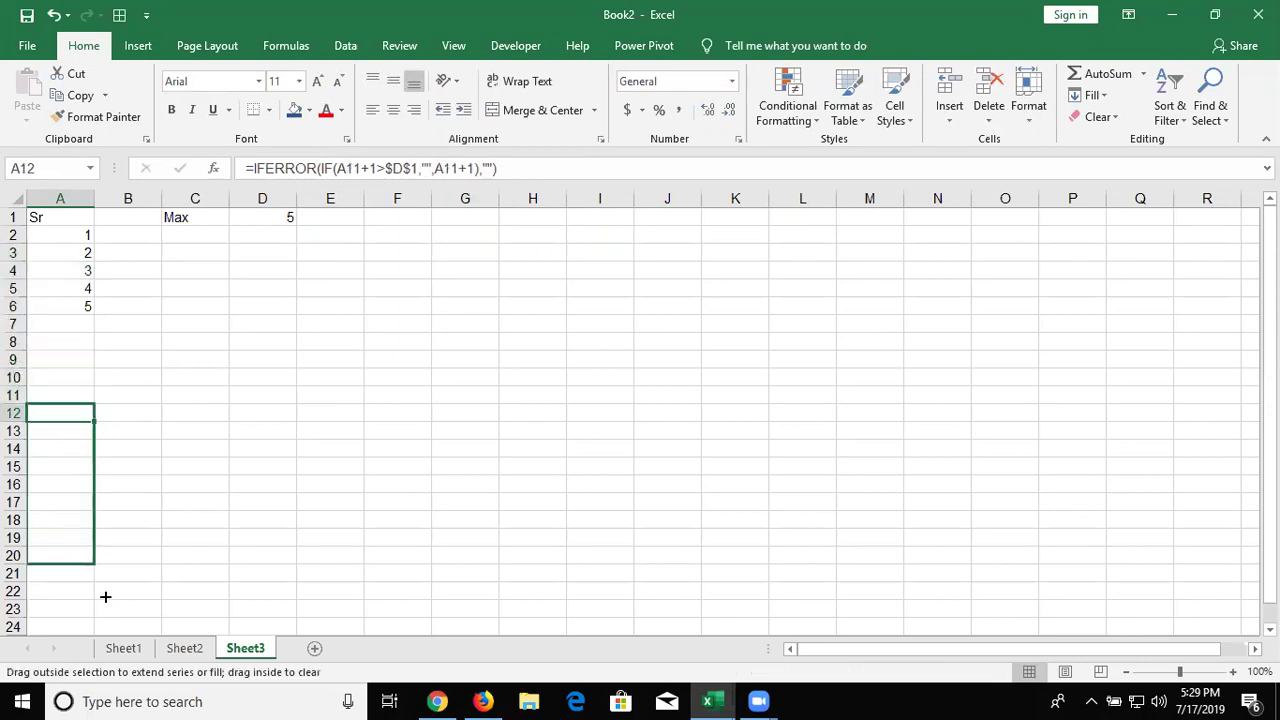
click(75, 254)
double_click(75, 254)
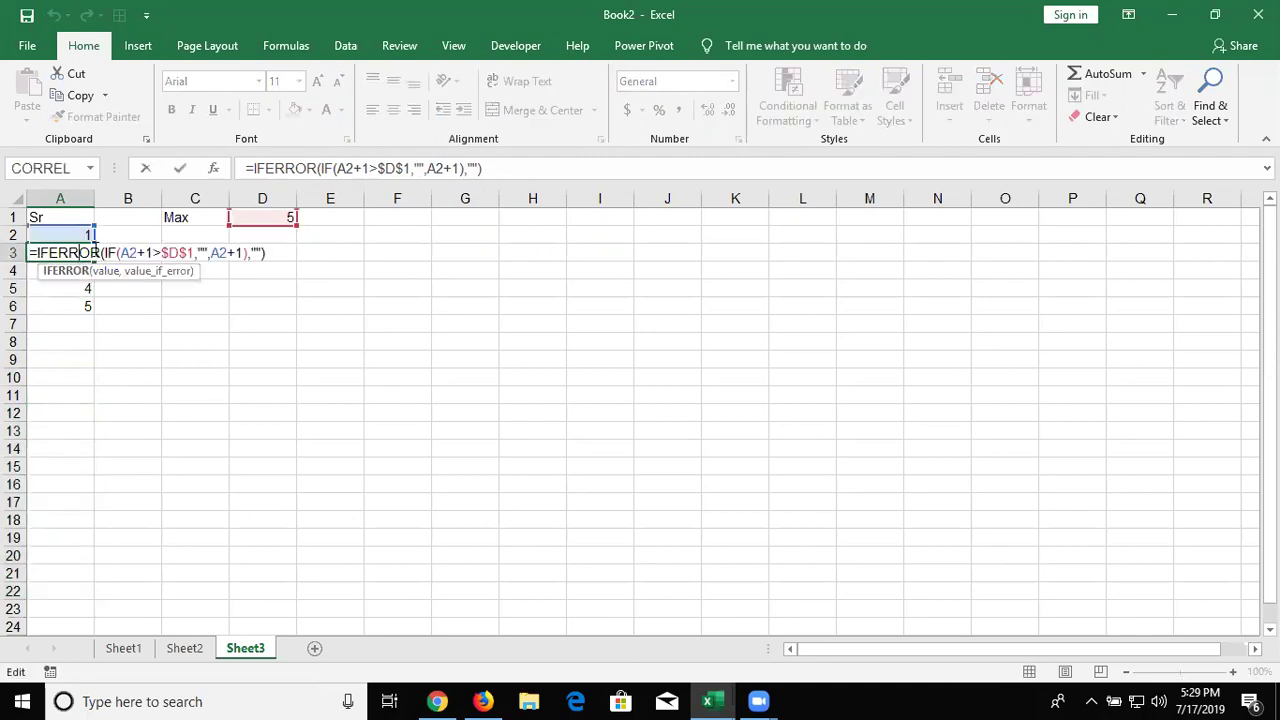
drag(110, 253, 248, 253)
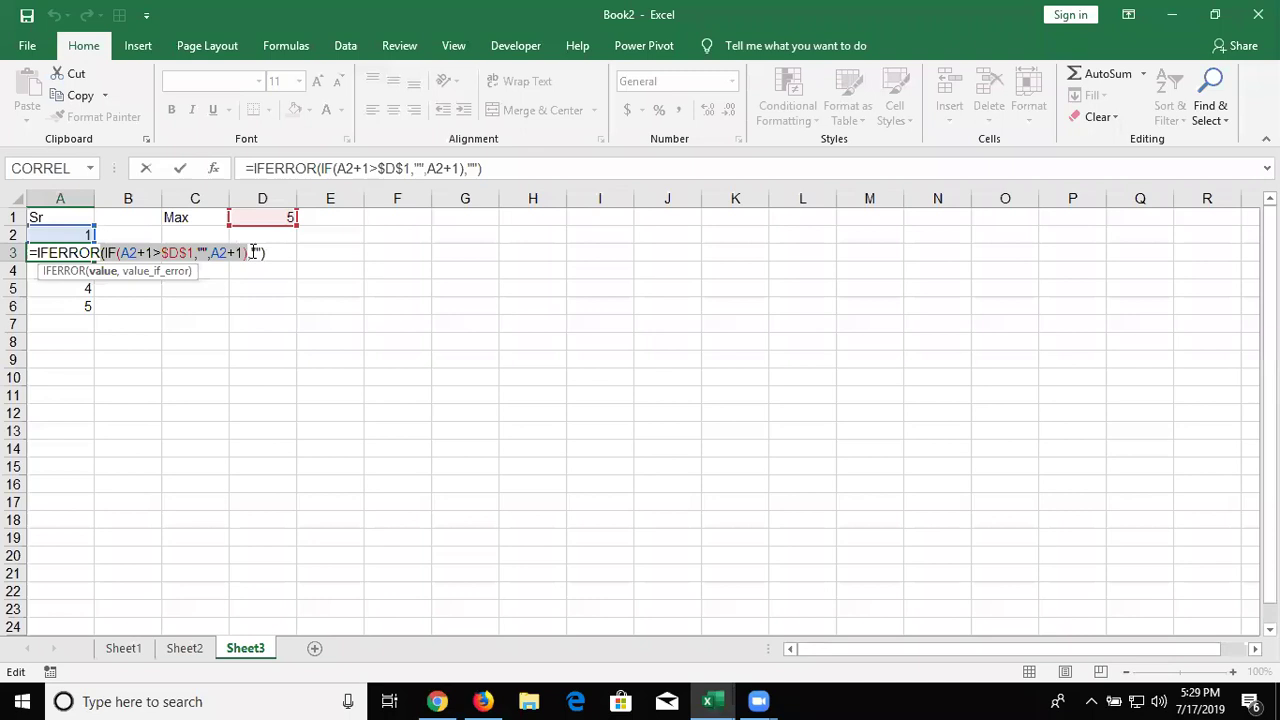
click(253, 251)
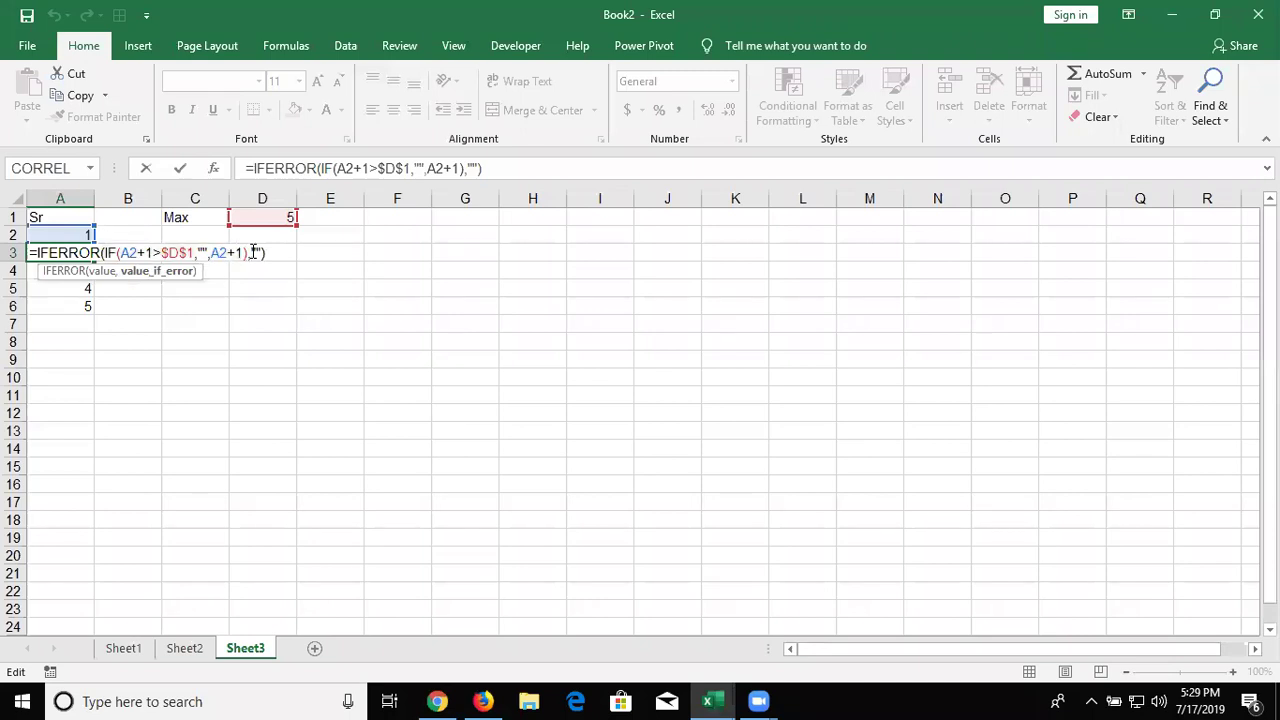
key(Return)
Step: Inspect the IFERROR formulas in A7 and A8 without changing them
click(62, 320)
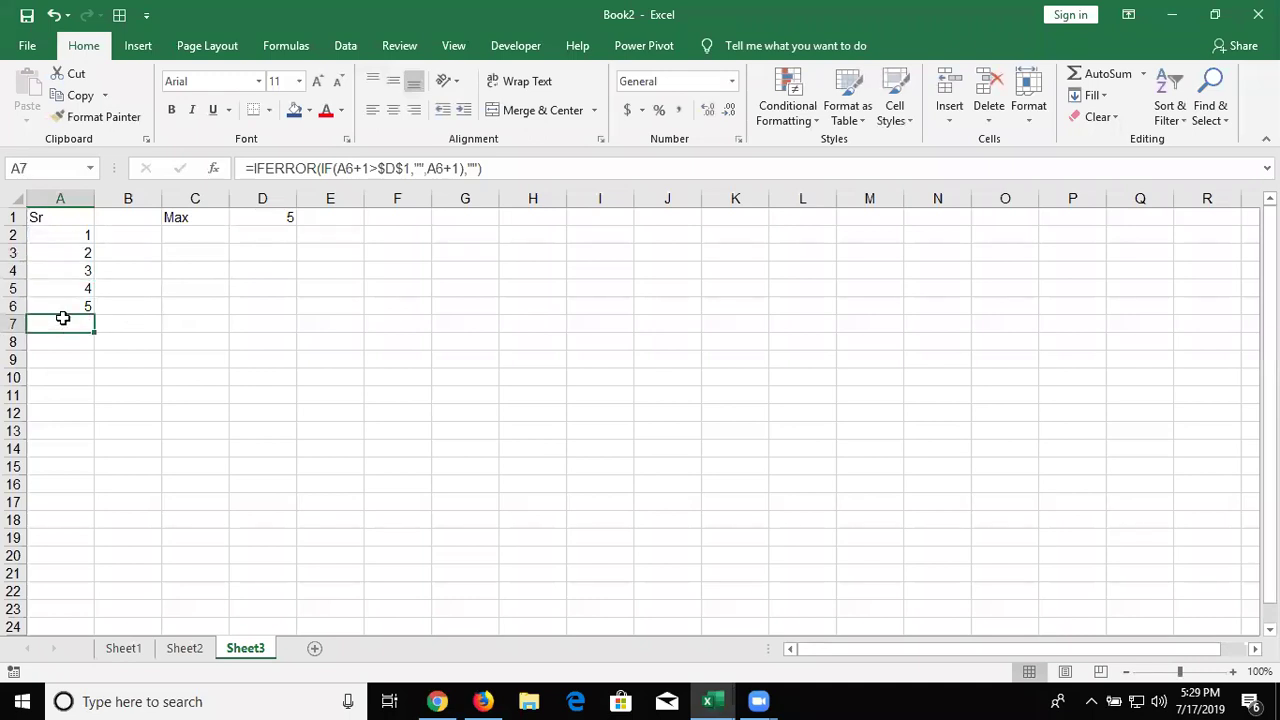
double_click(62, 320)
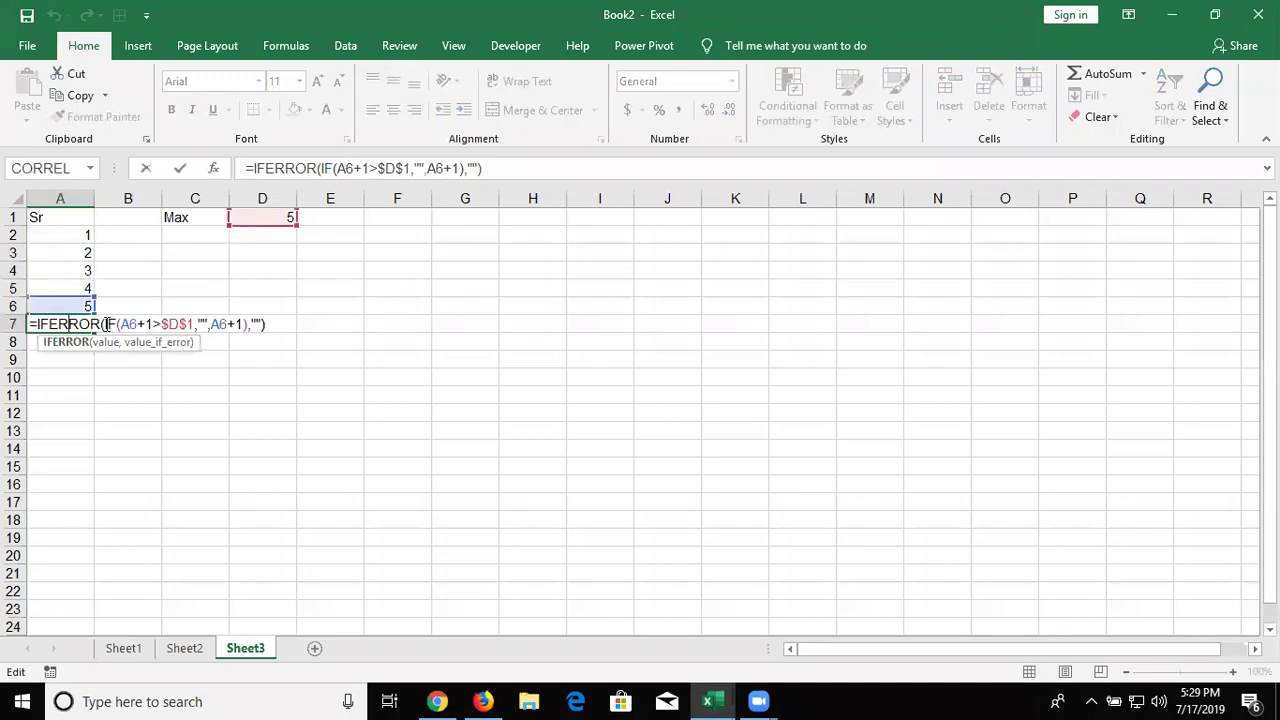
drag(222, 324, 136, 328)
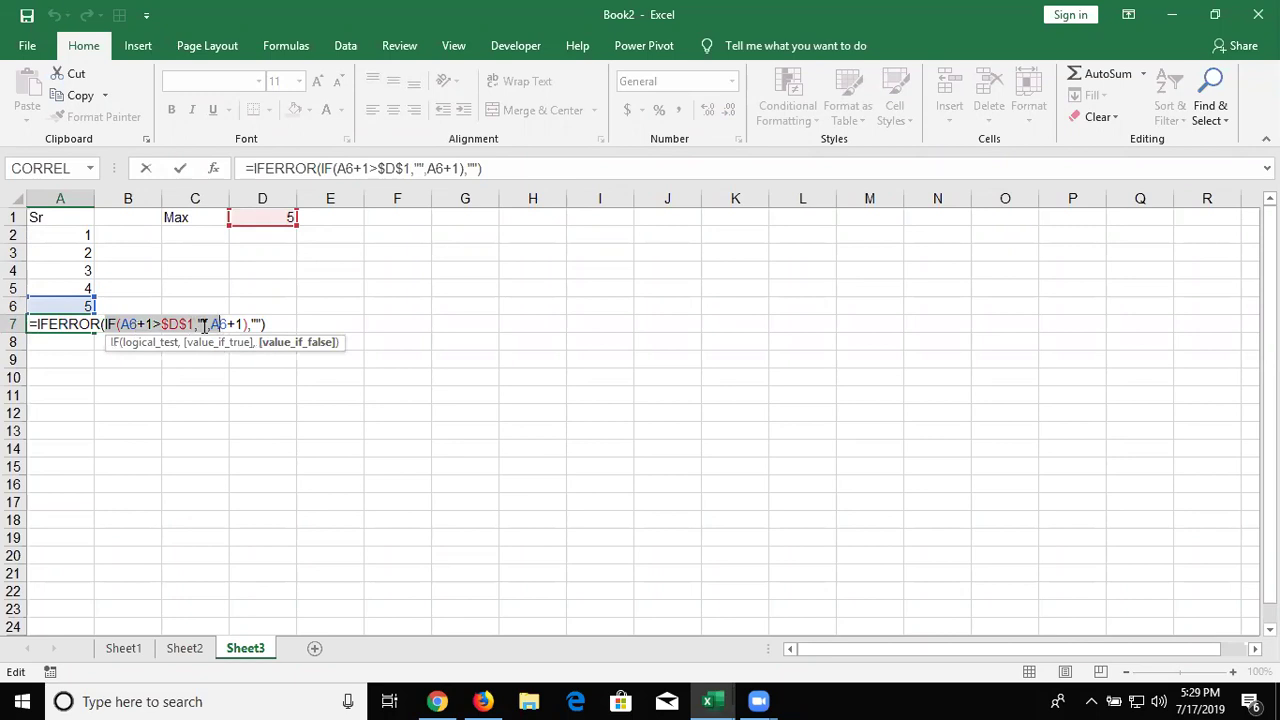
shift+click(240, 324)
click(248, 323)
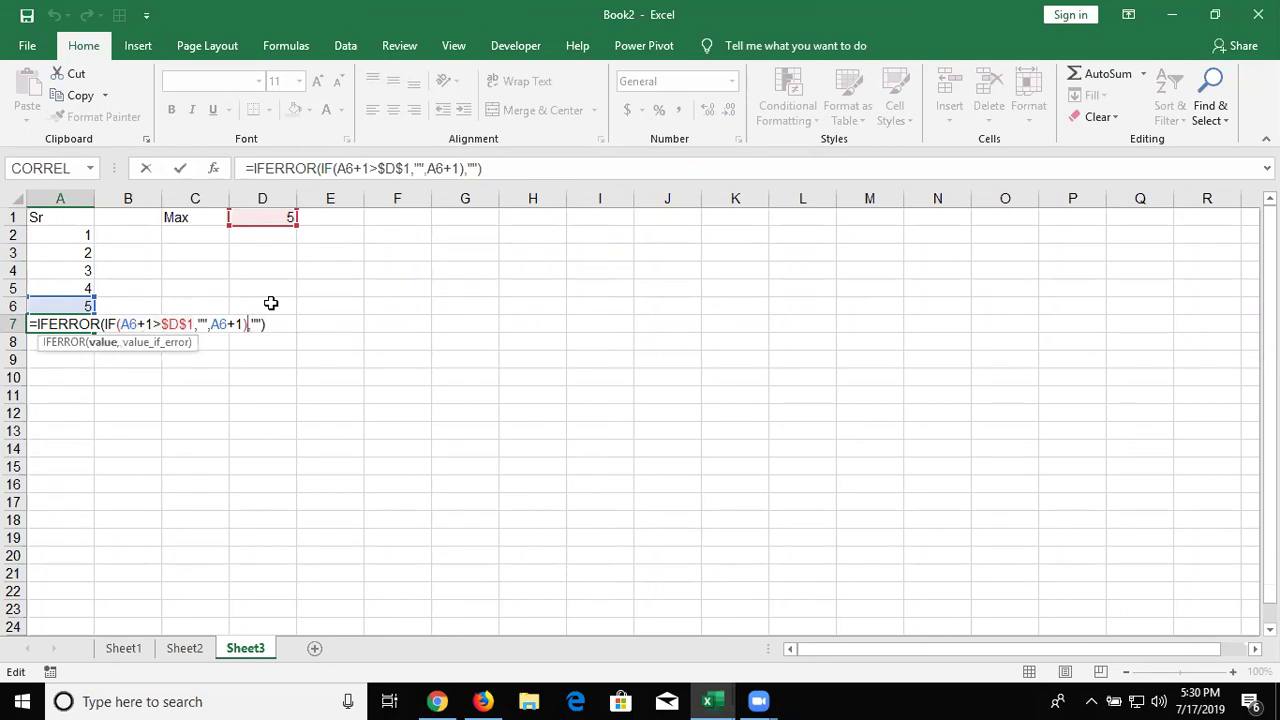
key(Return)
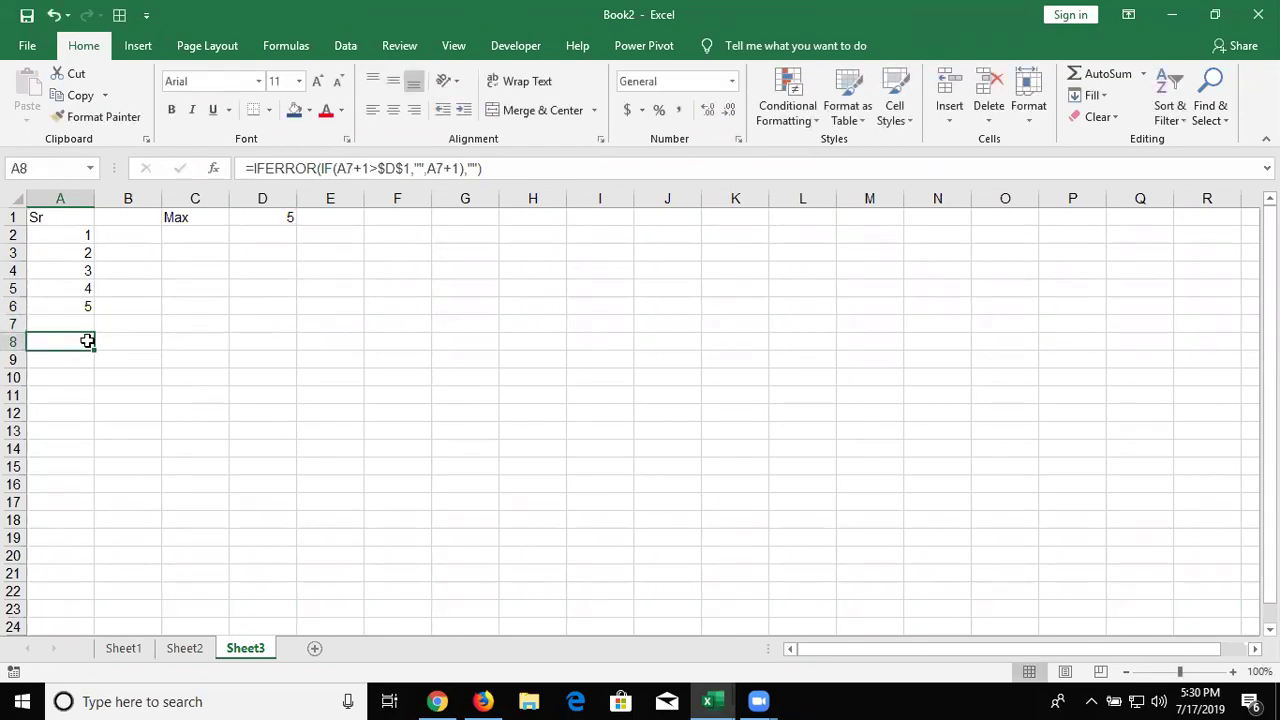
double_click(88, 341)
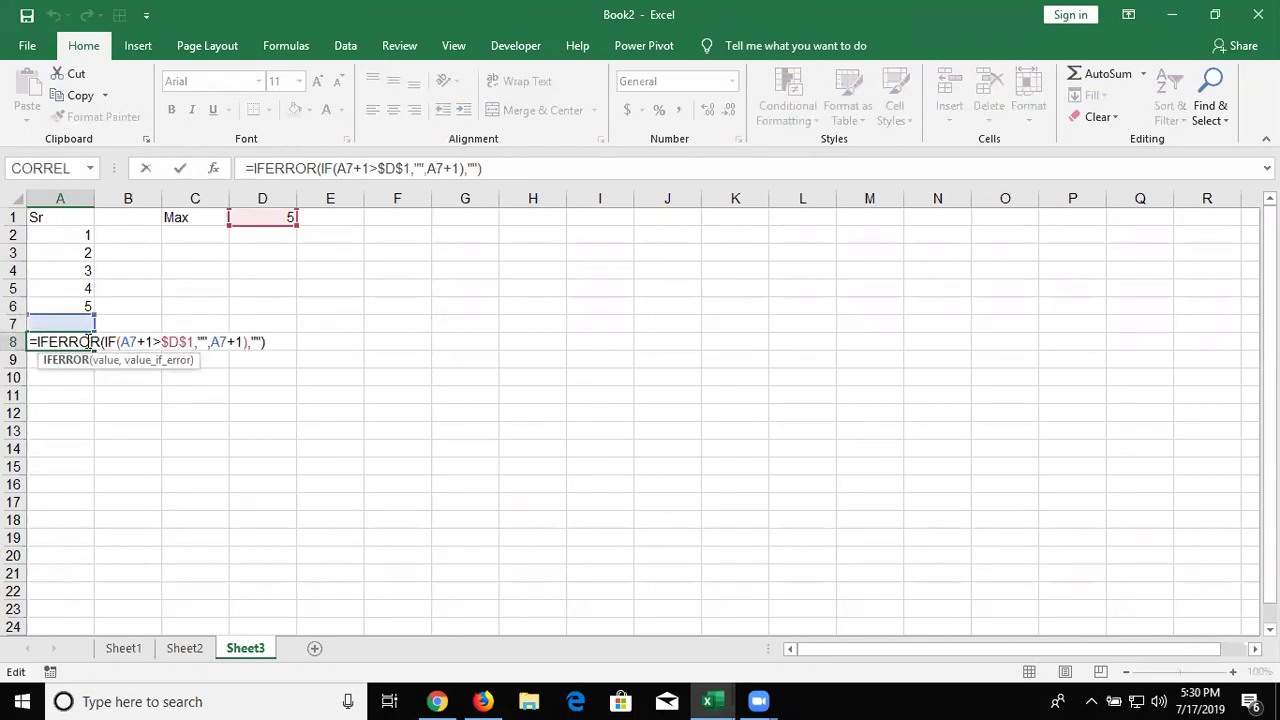
key(Return)
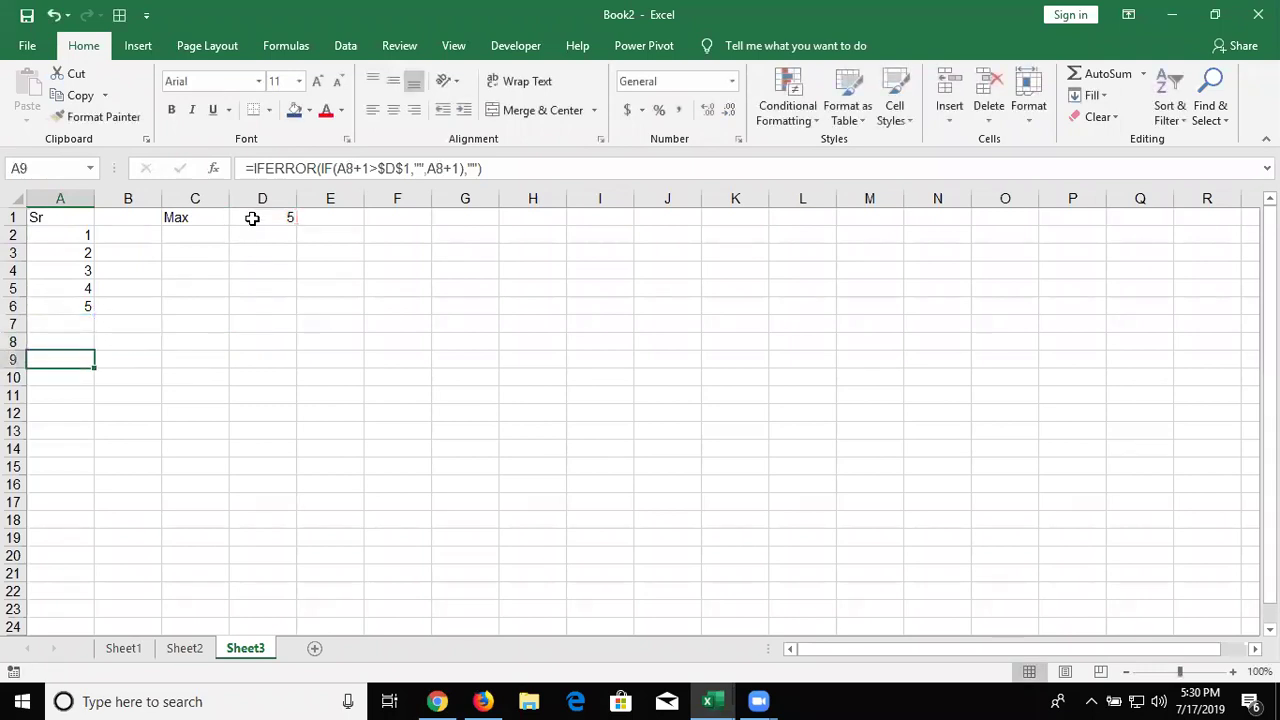
Step: Test the series limit by setting D1's max to 10, then 8, and finally 30
click(251, 216)
text(10)
key(Return)
click(252, 220)
text(8)
key(Return)
click(254, 220)
text(30)
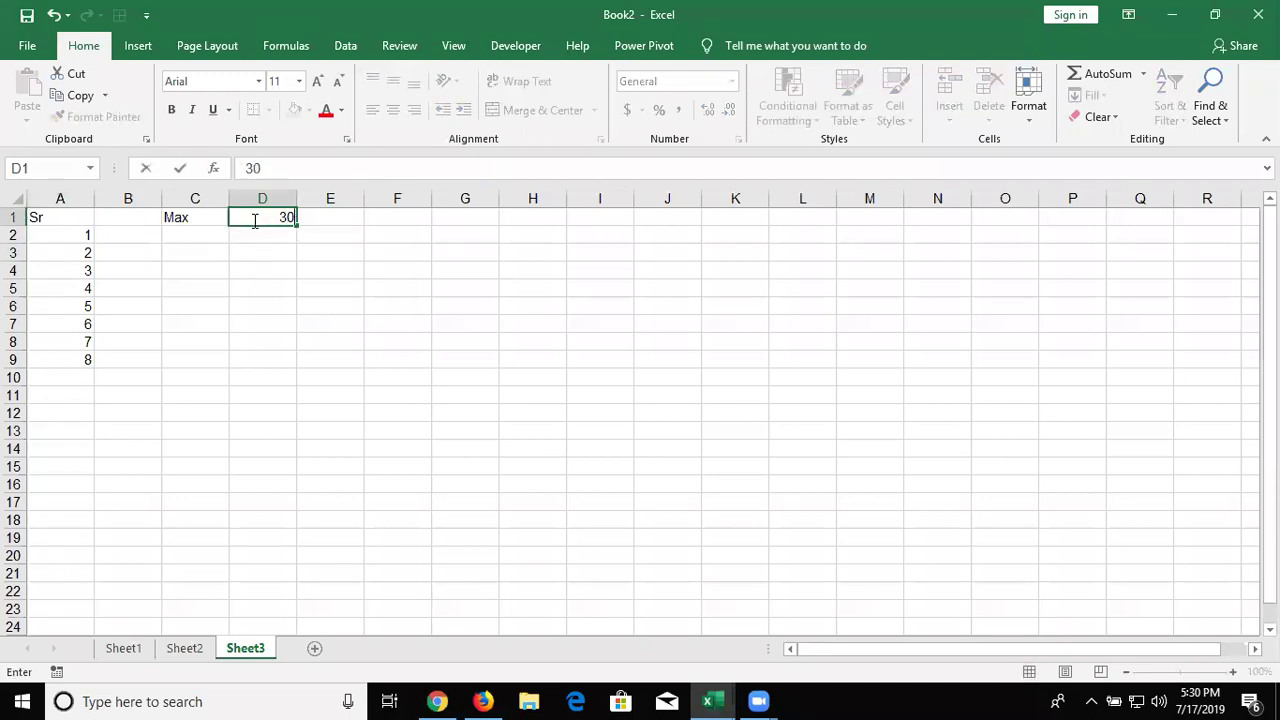
key(Return)
click(254, 220)
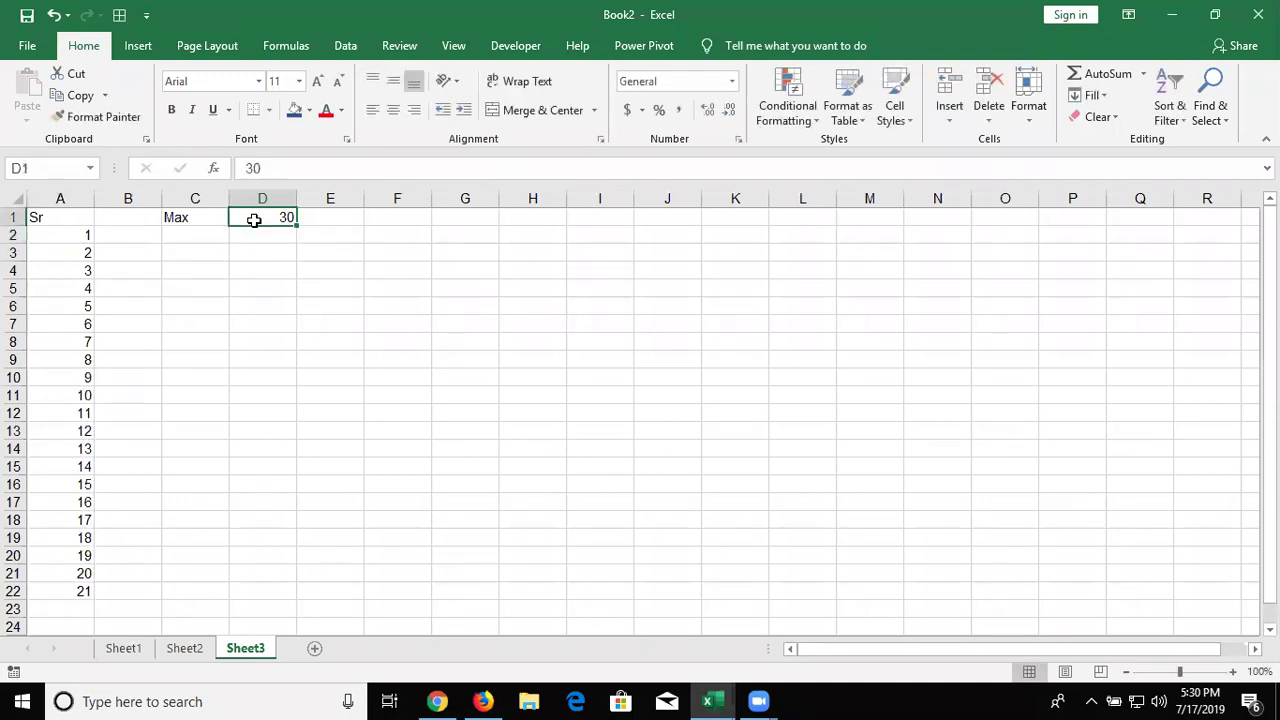
Step: Clear the Max label from C1 and link A2 to C1 with =C1
key(Left)
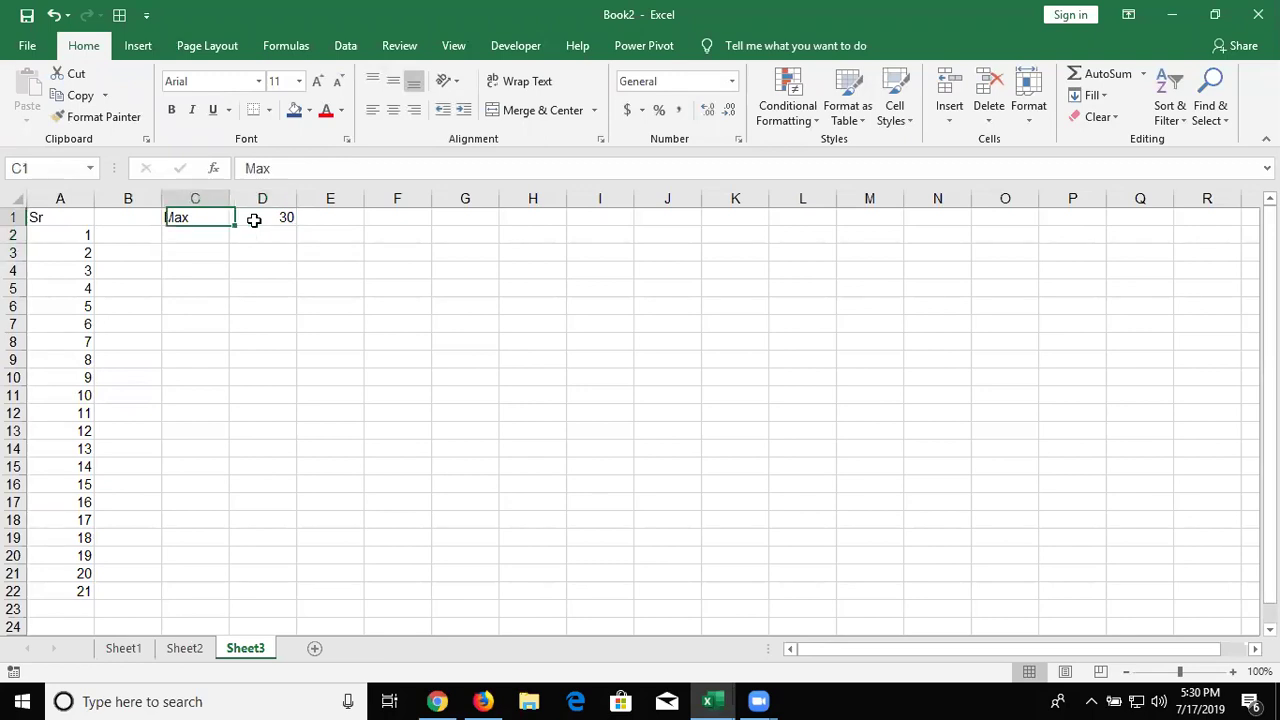
key(Delete)
key(Down)
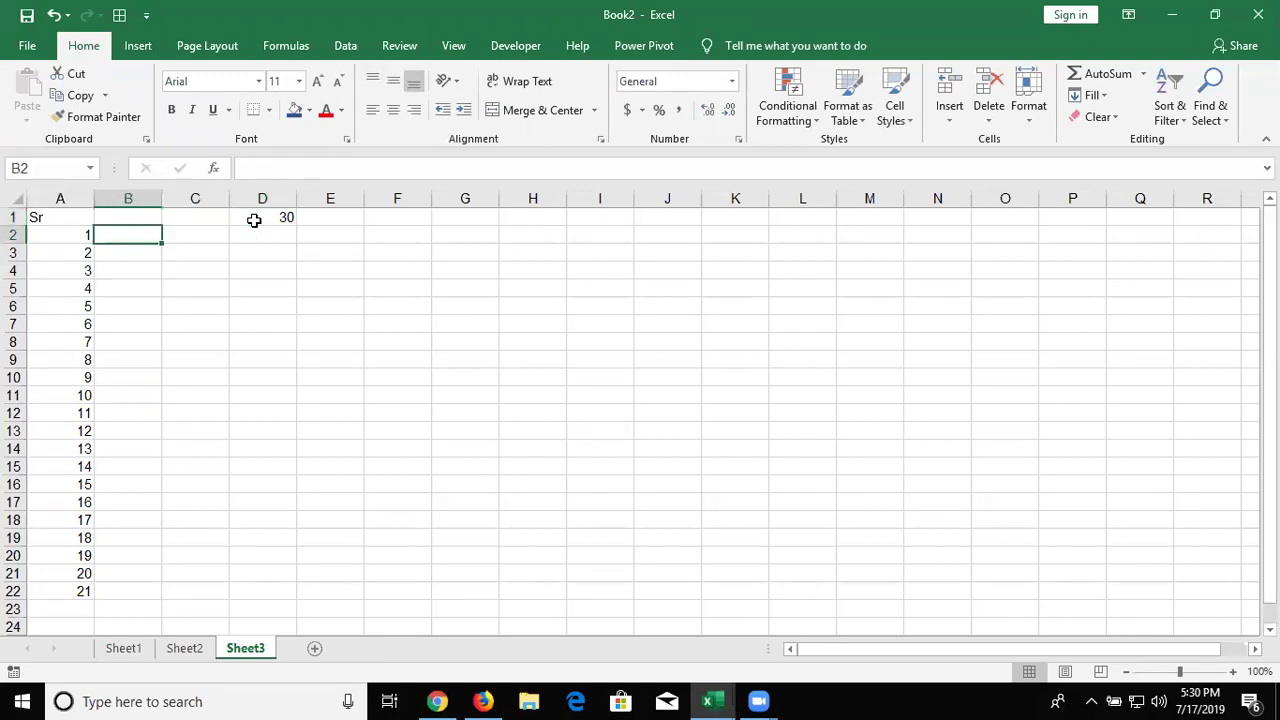
key(Left)
key(Left)
text(=)
key(Right)
Step: Enter 5 as the start in C1, try a fixed 10 in A2, then undo it
key(Right)
key(Up)
key(Return)
key(Up)
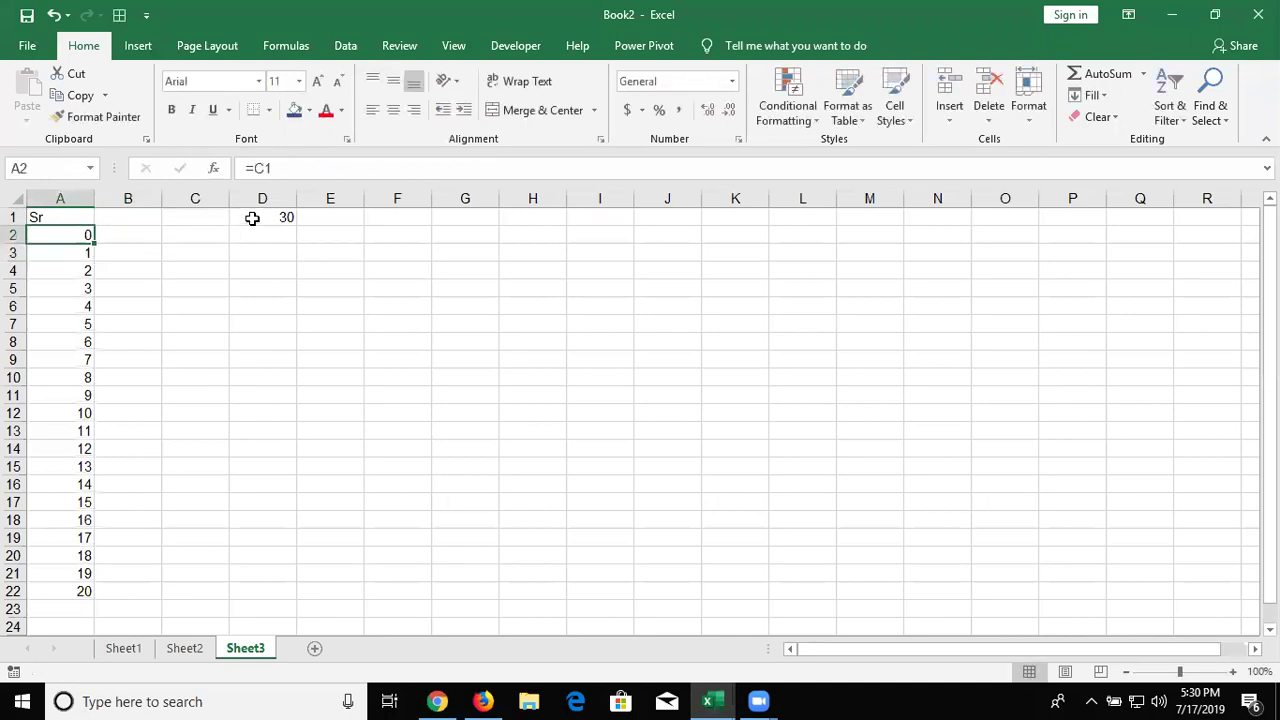
key(Right)
key(Right)
key(Up)
text(5)
key(Return)
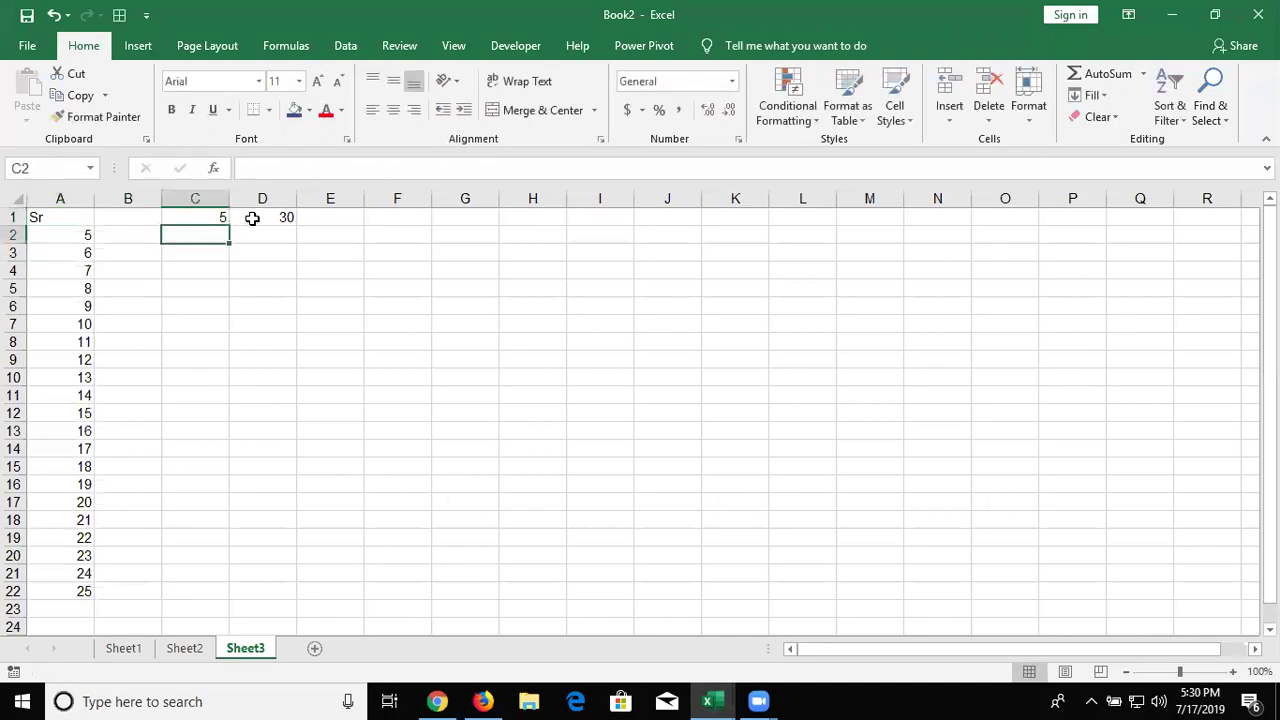
key(Left)
key(Left)
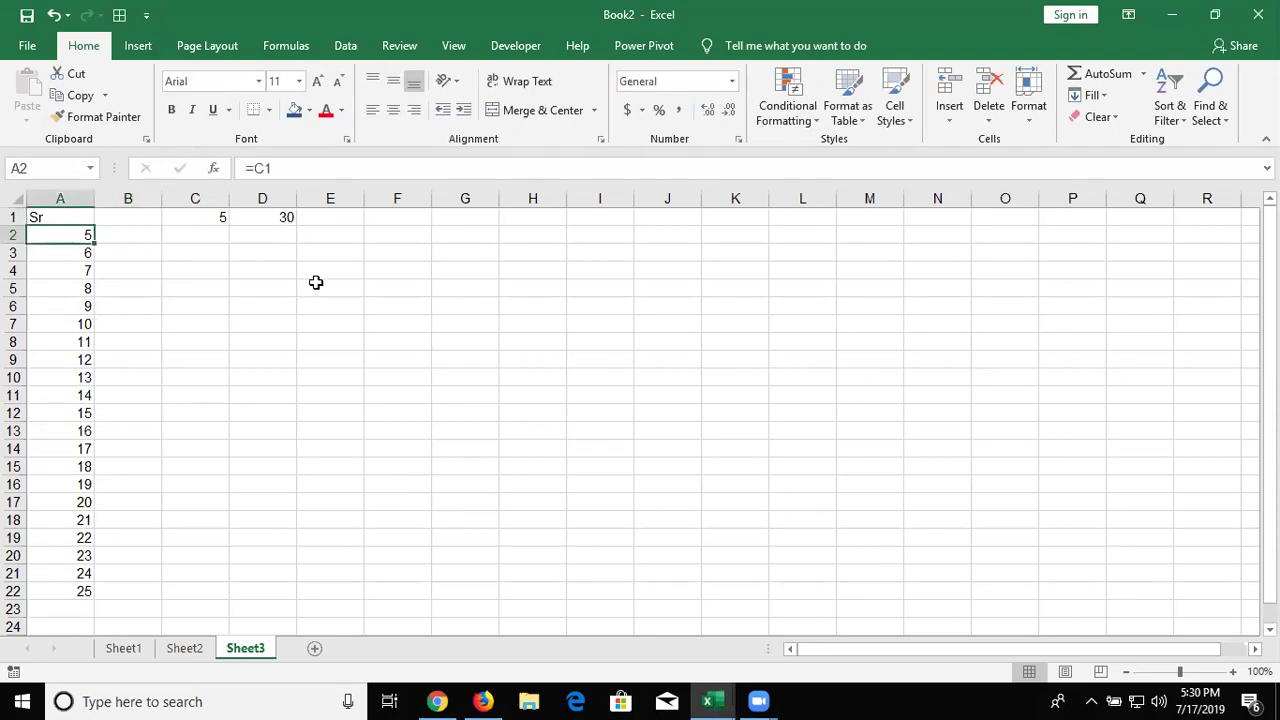
key(F2)
key(BackSpace)
key(BackSpace)
key(BackSpace)
text(10)
key(Return)
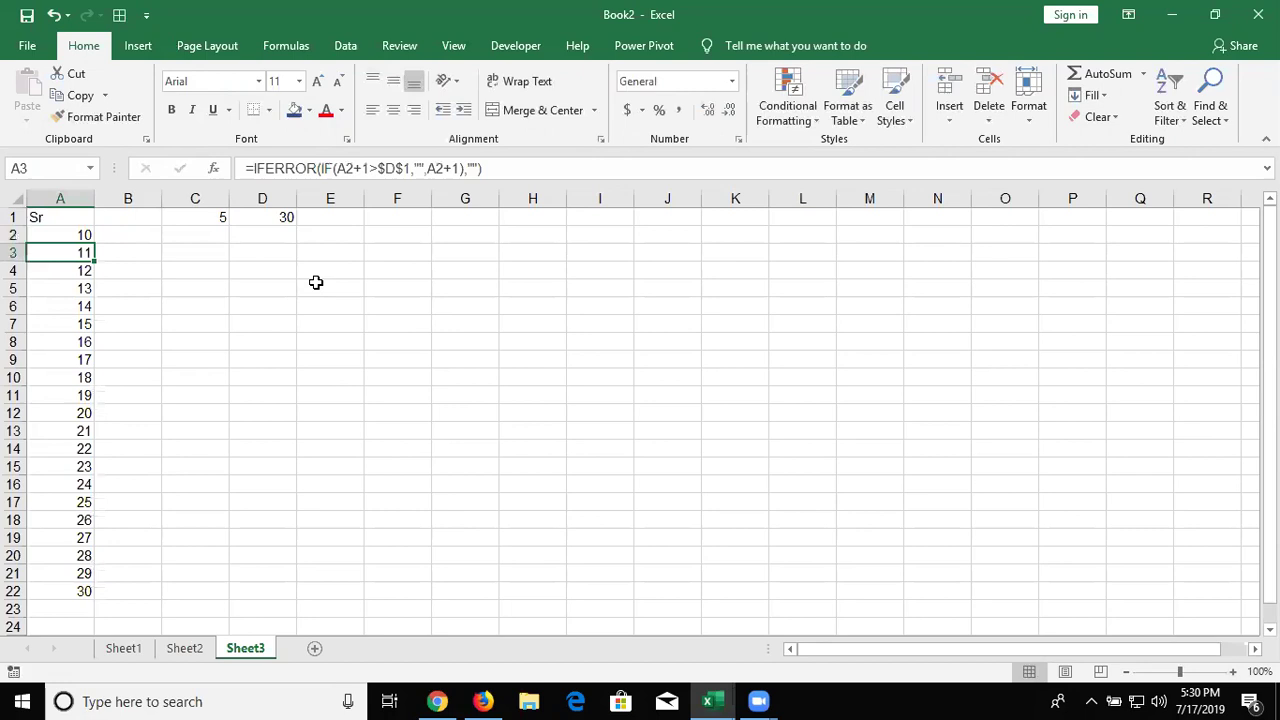
key(ctrl+z)
Step: Set the start value in C1 to 10 and the max in D1 to 20
key(Up)
key(Right)
key(Right)
text(10)
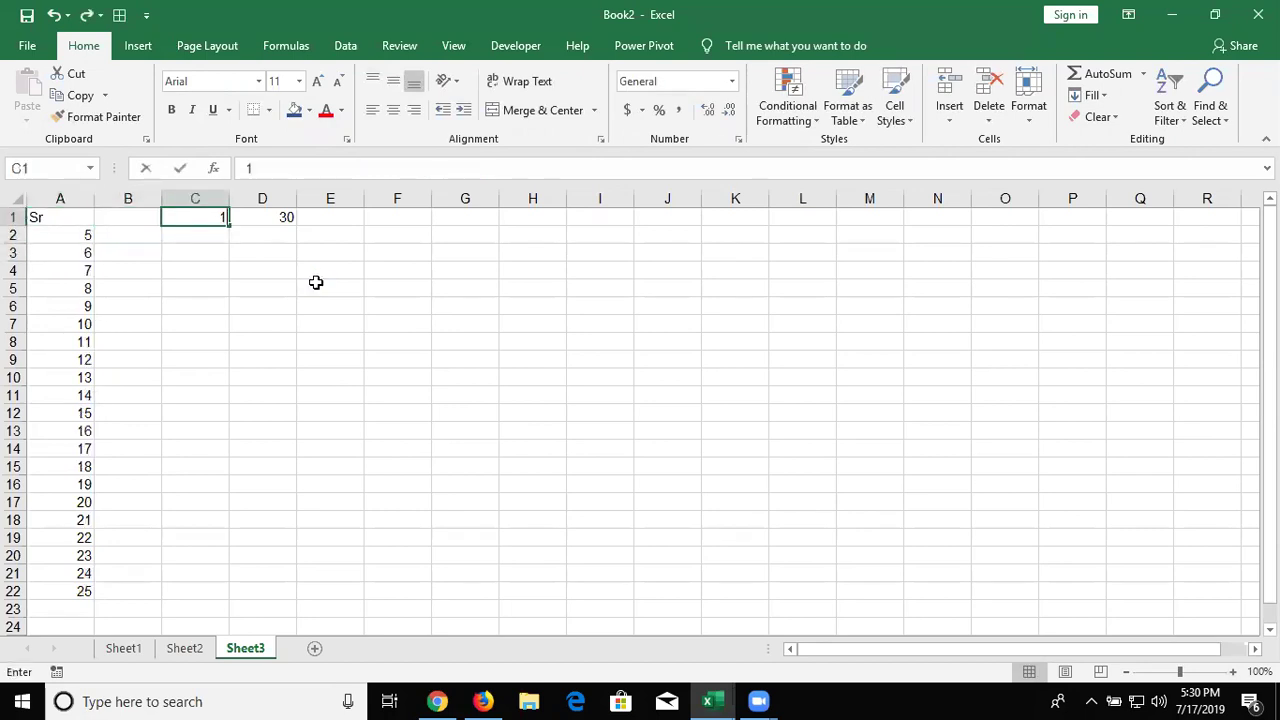
key(Return)
key(Up)
key(Right)
text(20)
key(Return)
key(Up)
key(Left)
key(Right)
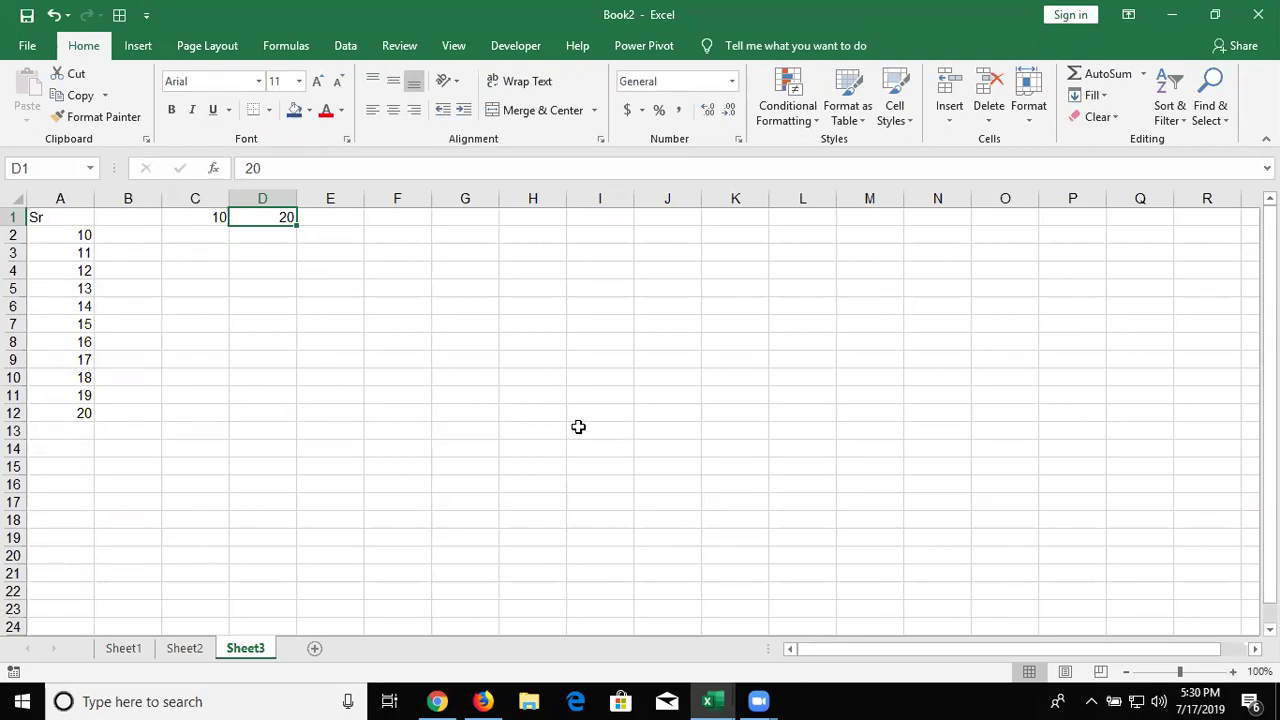
Step: Switch away from Excel to the Zoom meeting windows
click(758, 700)
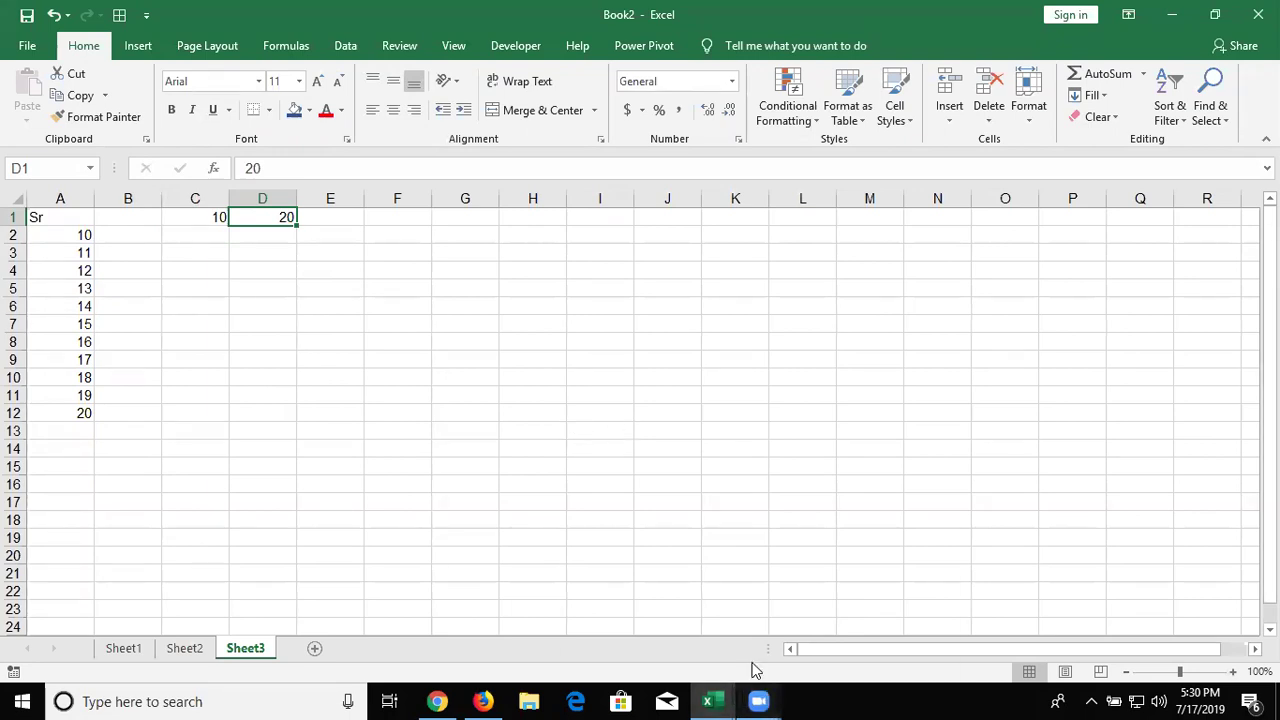